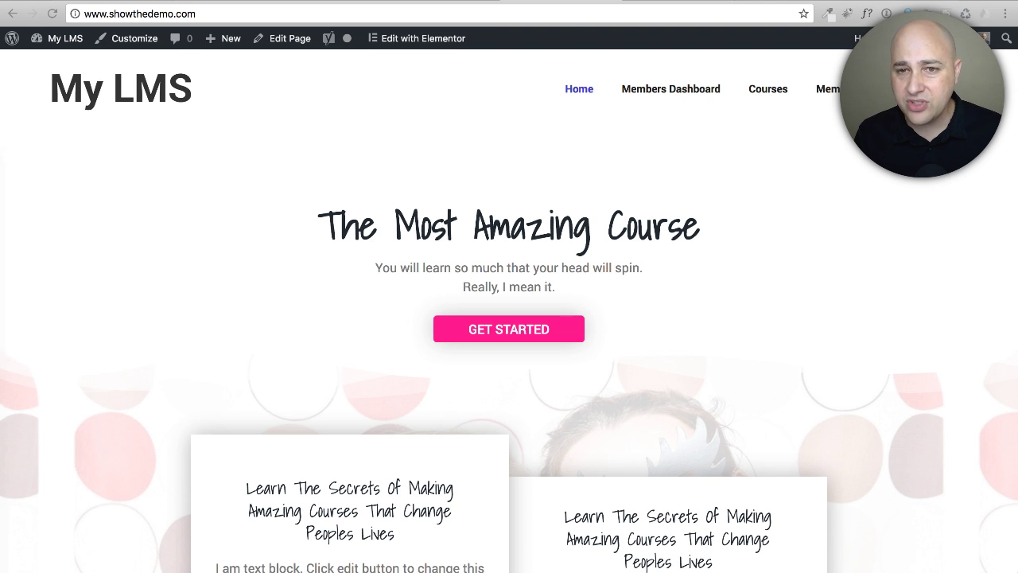
# - Bring up the CSS notes in the text editor and examine the selectors and opening brace of the course title font rule
pyautogui.moveTo(1, 131); pyautogui.dragTo(618, 103)
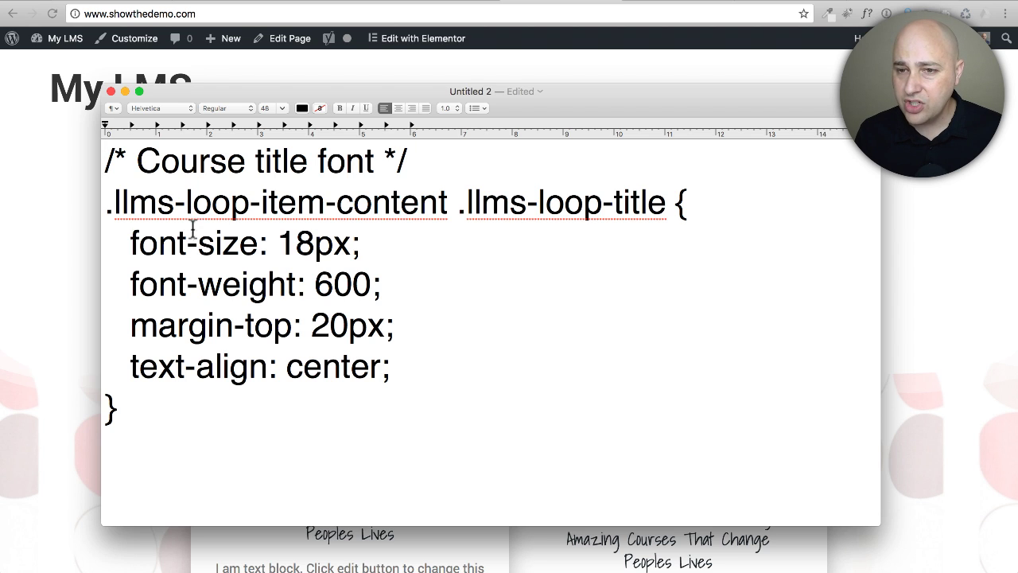
pyautogui.moveTo(108, 204); pyautogui.dragTo(450, 203)
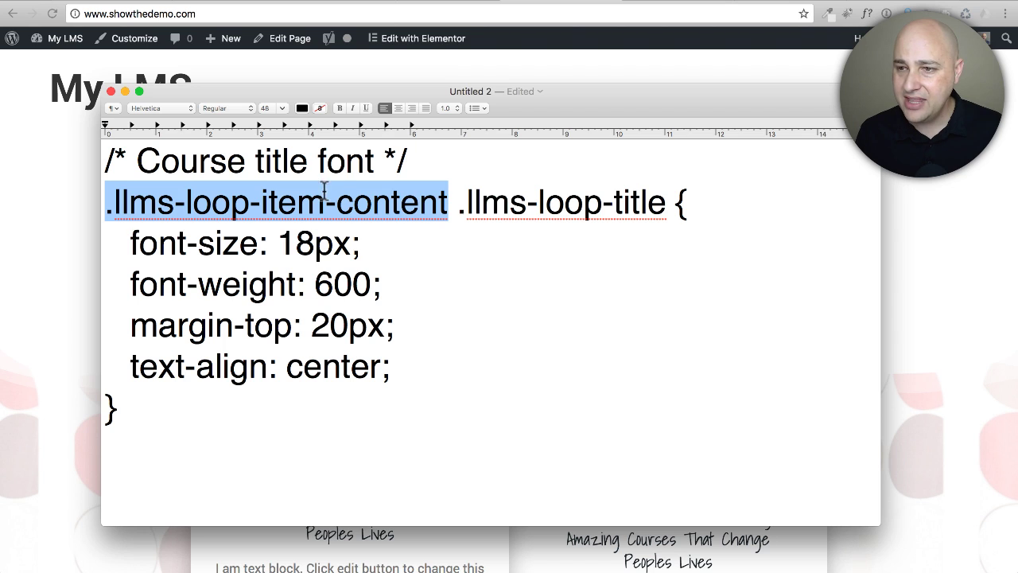
pyautogui.moveTo(460, 206); pyautogui.dragTo(666, 199)
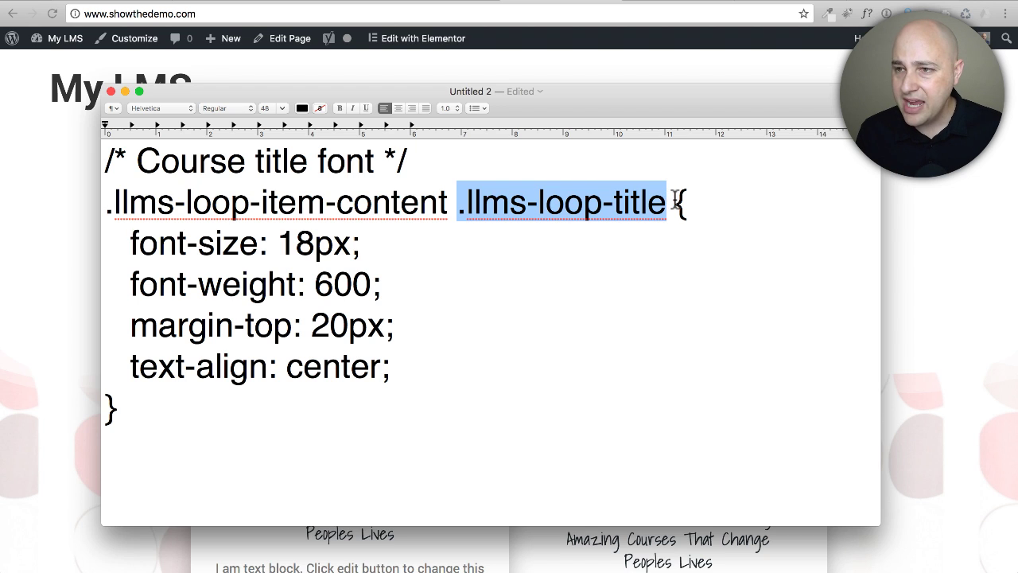
pyautogui.click(675, 201)
pyautogui.moveTo(674, 201); pyautogui.dragTo(689, 202)
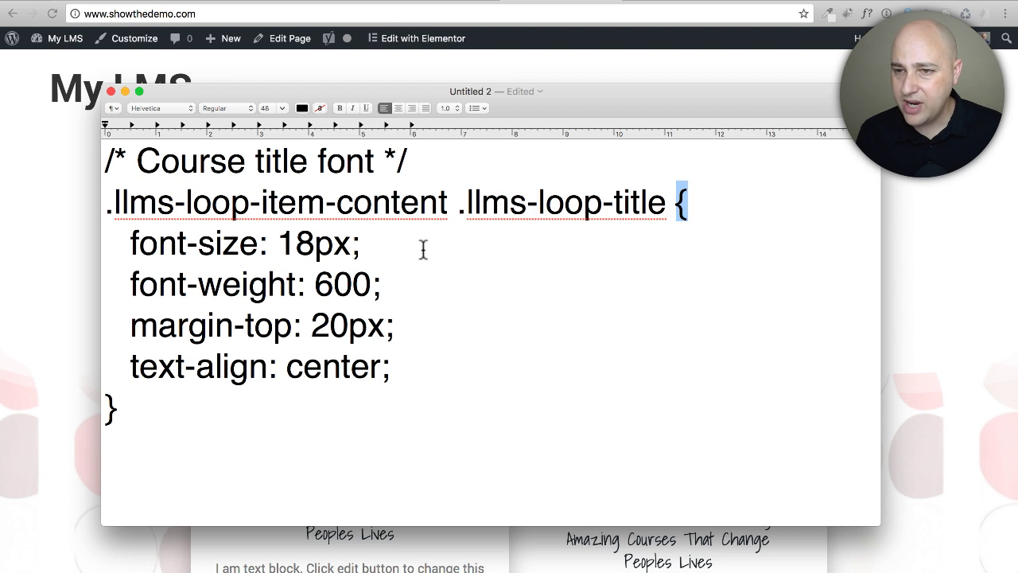
# - Review the course title rule's font-size, font-weight, margin-top and text-align declarations, their semicolons and the rule as a whole
pyautogui.moveTo(128, 243); pyautogui.dragTo(362, 239)
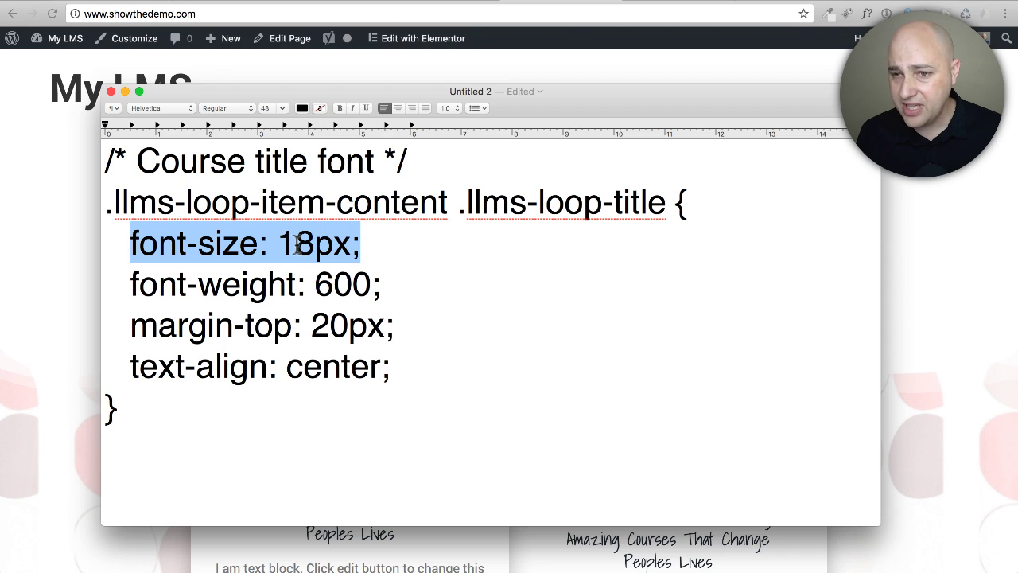
pyautogui.click(268, 245)
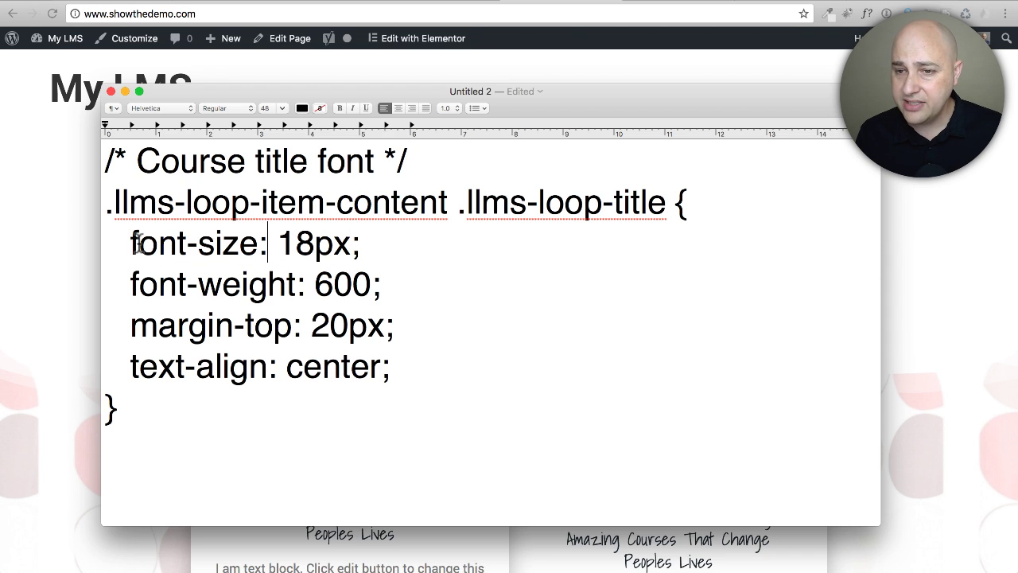
pyautogui.moveTo(130, 244); pyautogui.dragTo(351, 243)
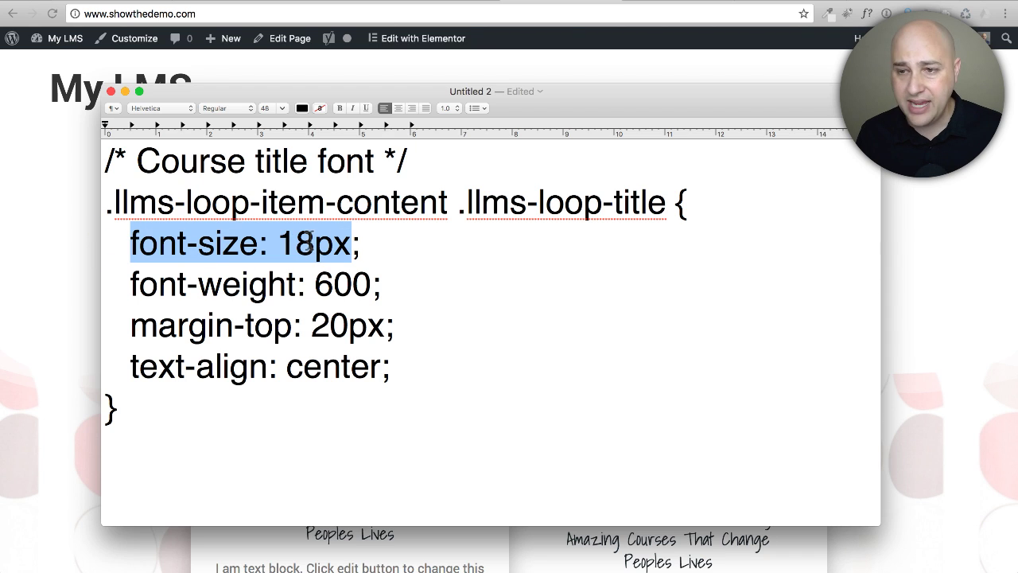
pyautogui.moveTo(131, 285); pyautogui.dragTo(373, 284)
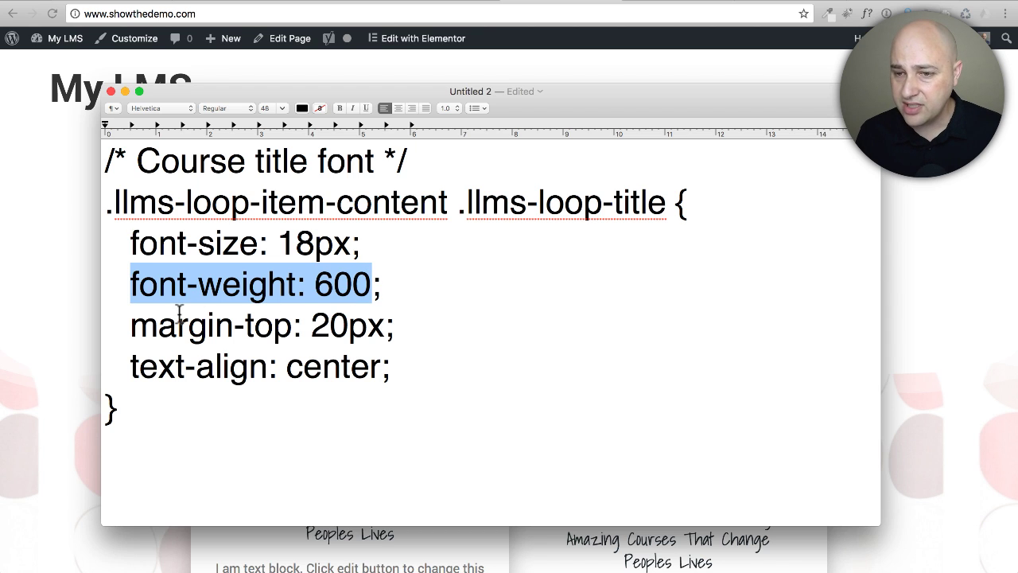
pyautogui.moveTo(132, 325); pyautogui.dragTo(395, 325)
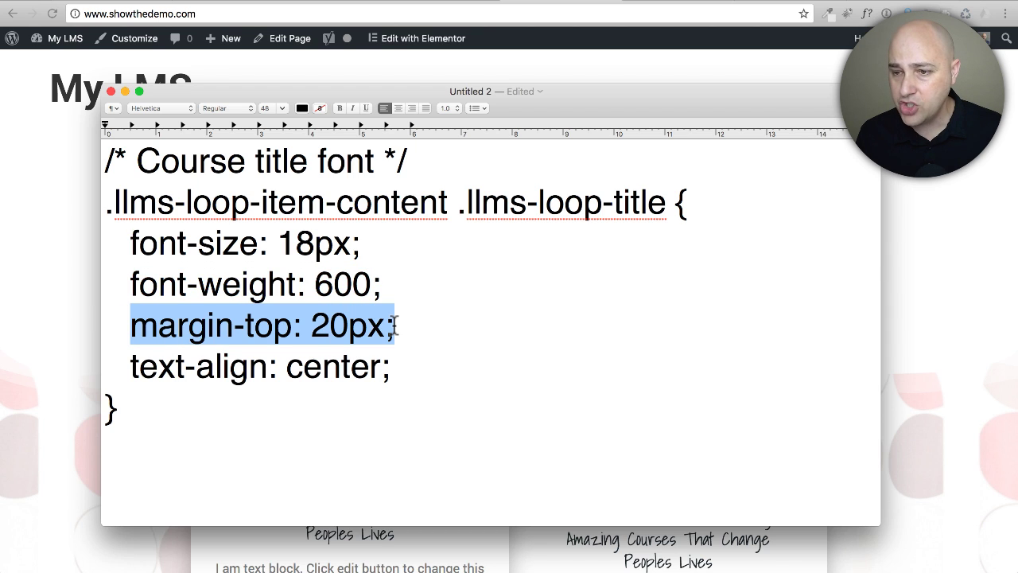
pyautogui.moveTo(137, 364); pyautogui.dragTo(300, 362)
pyautogui.moveTo(121, 359); pyautogui.dragTo(394, 360)
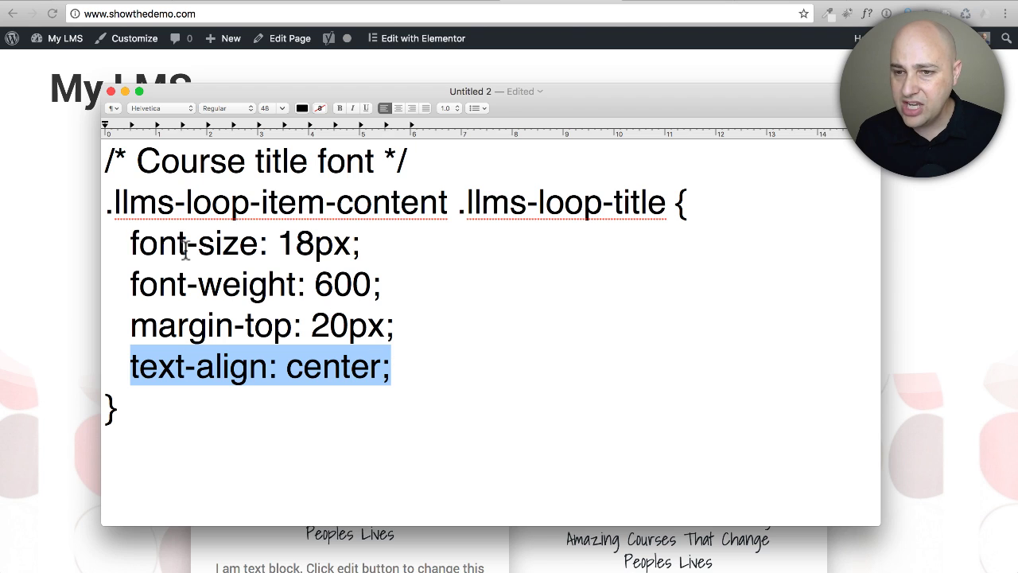
pyautogui.click(362, 244)
pyautogui.moveTo(362, 244); pyautogui.dragTo(352, 244)
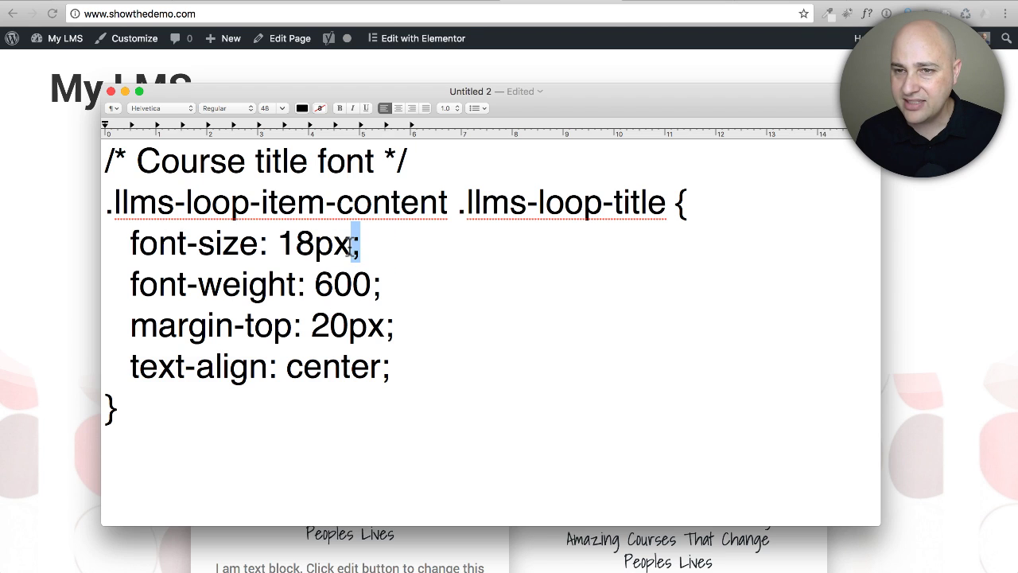
pyautogui.moveTo(129, 414); pyautogui.dragTo(107, 204)
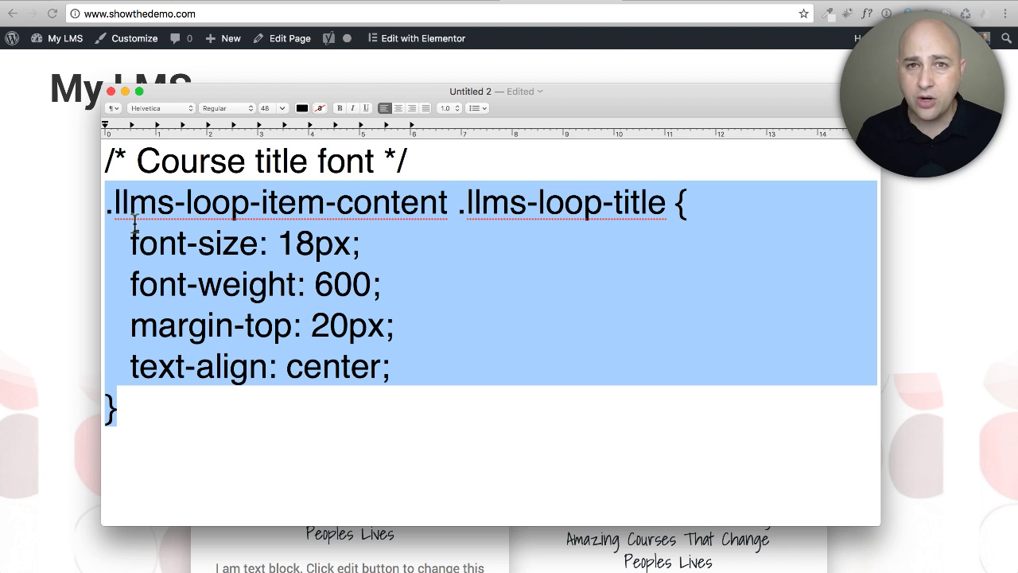
# - Examine the LMS Buttons rule's four button selectors and its background colour declaration
pyautogui.scroll(-10, 133, 226)
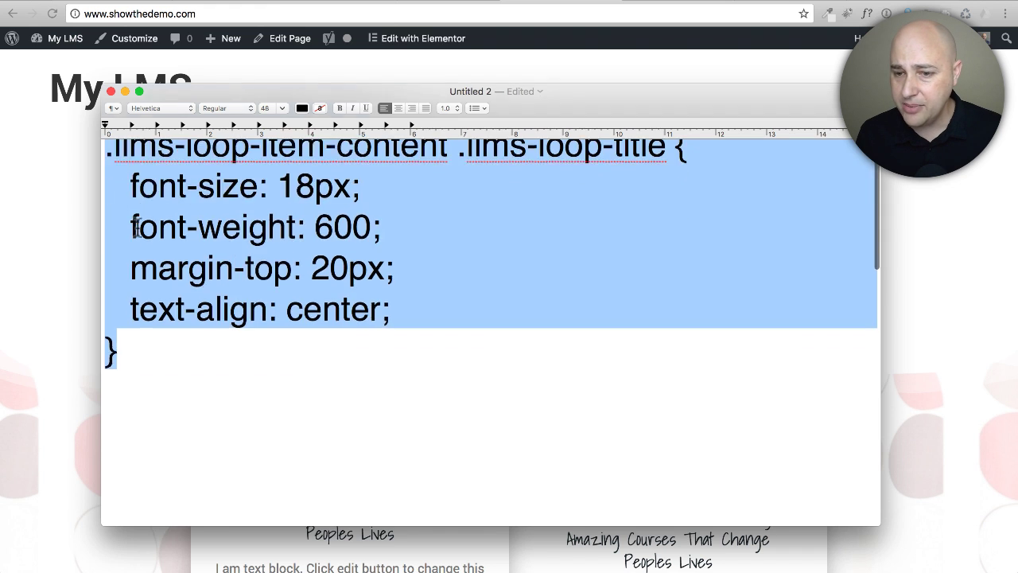
pyautogui.scroll(-3, 191, 228)
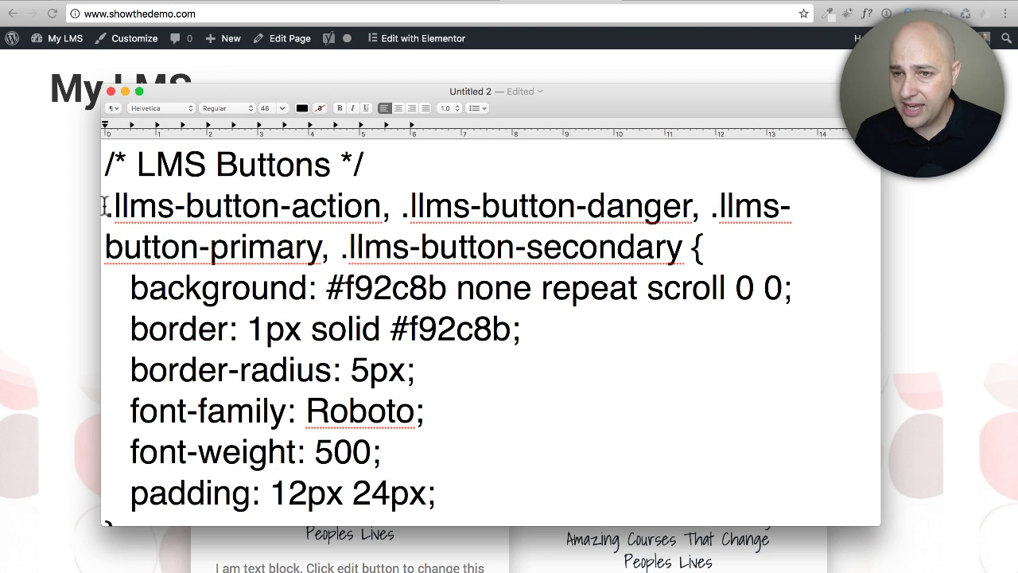
pyautogui.moveTo(105, 205); pyautogui.dragTo(683, 244)
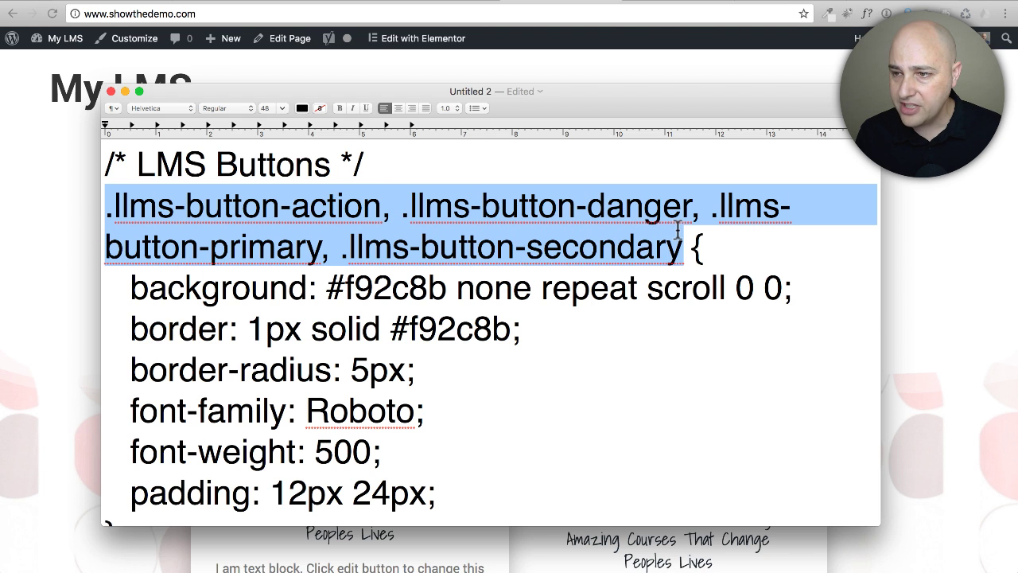
pyautogui.scroll(-2, 443, 225)
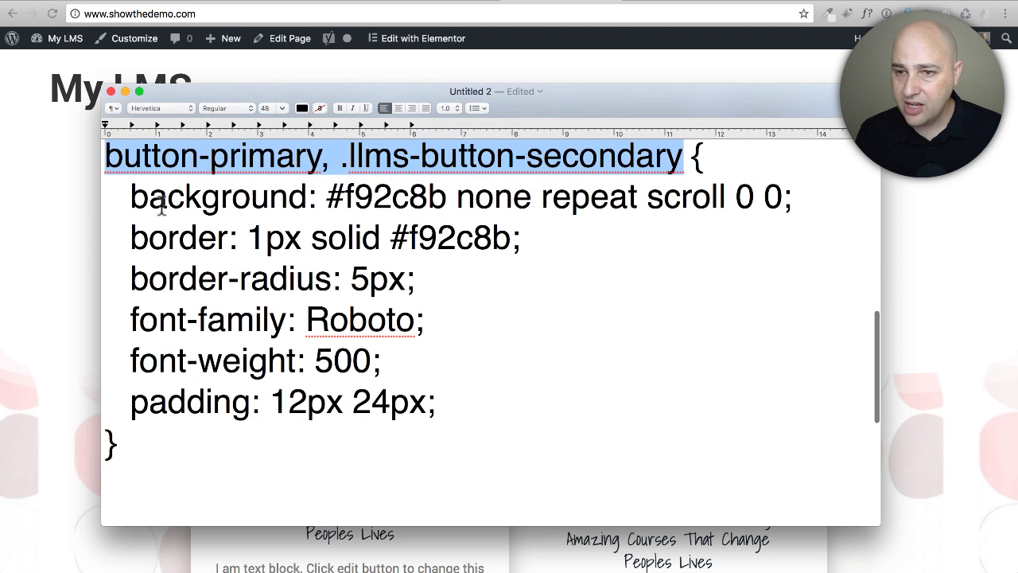
pyautogui.moveTo(131, 197); pyautogui.dragTo(309, 195)
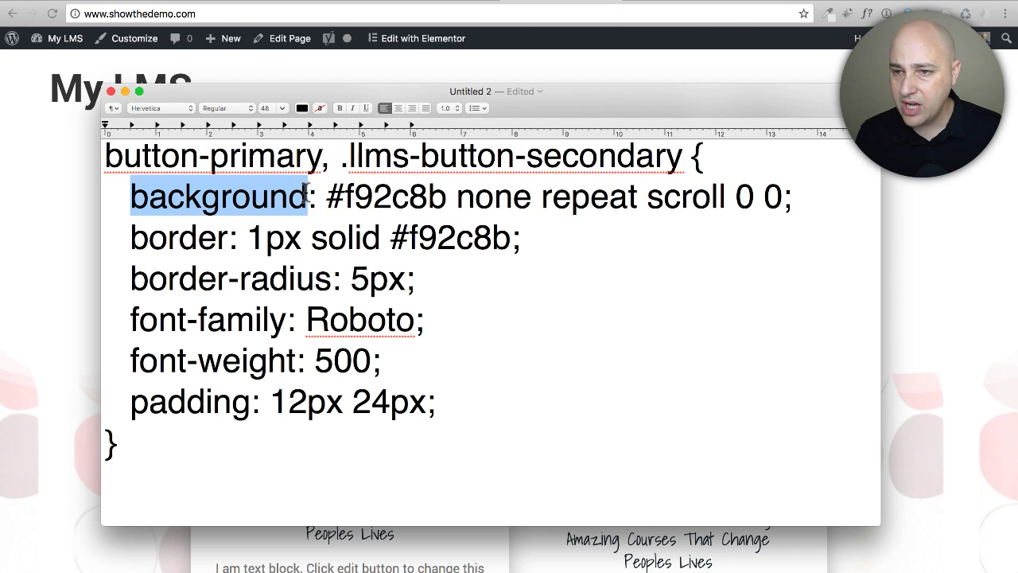
pyautogui.moveTo(447, 195); pyautogui.dragTo(326, 199)
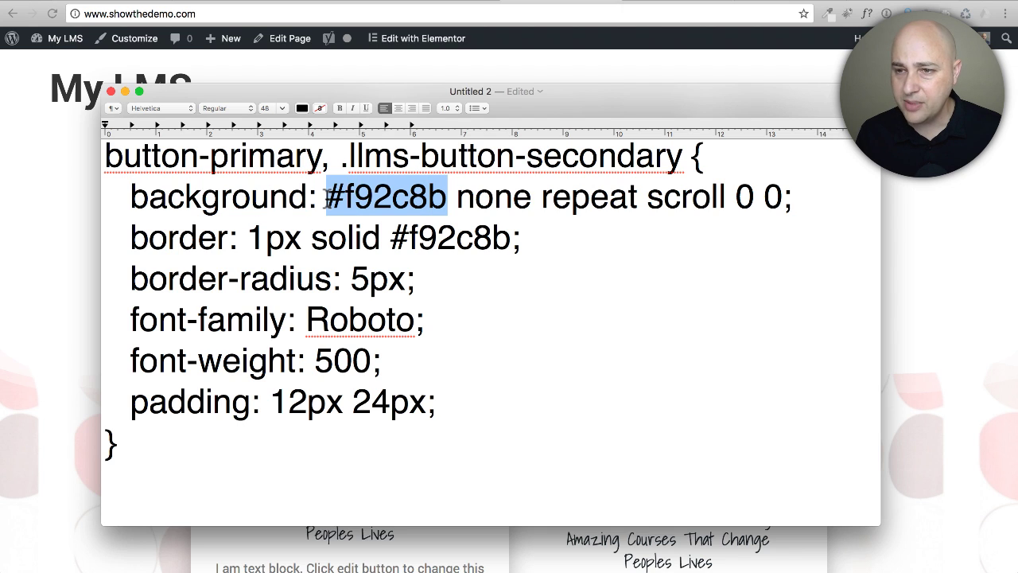
# - Review the LMS Buttons rule's border, border-radius, font-family, font-weight and padding declarations
pyautogui.moveTo(130, 232); pyautogui.dragTo(240, 236)
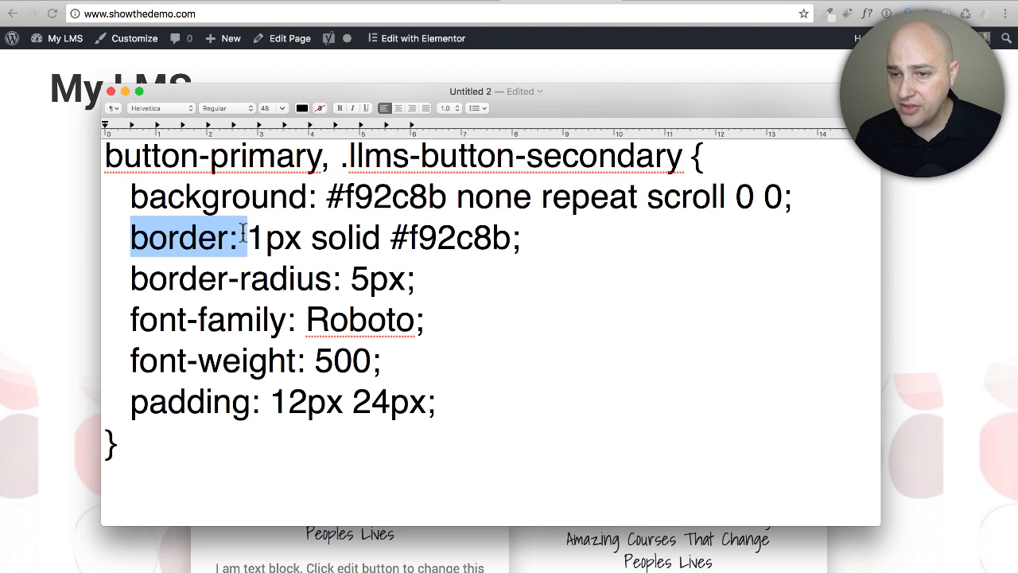
pyautogui.click(132, 277)
pyautogui.moveTo(131, 277); pyautogui.dragTo(407, 273)
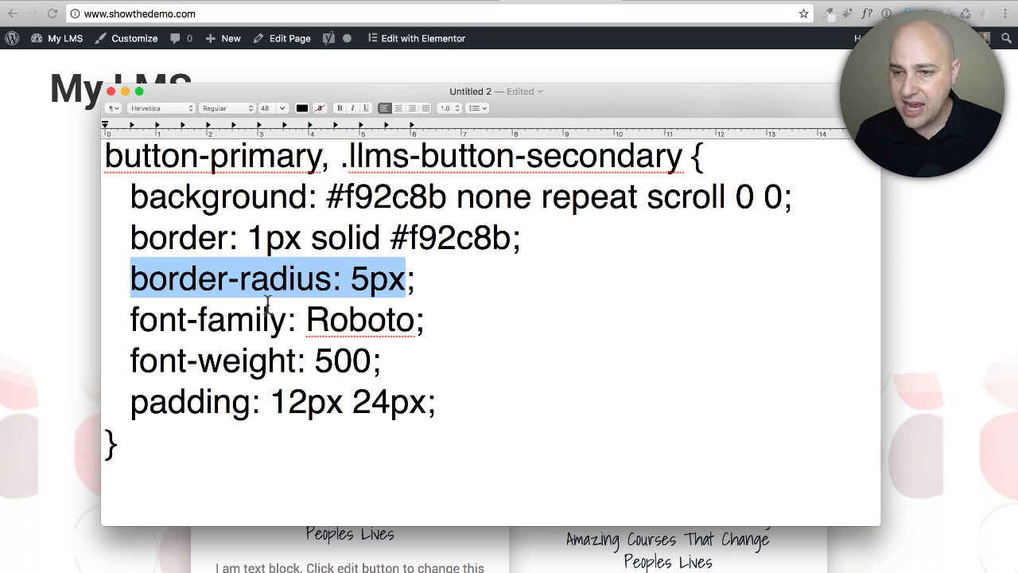
pyautogui.moveTo(139, 319); pyautogui.dragTo(416, 317)
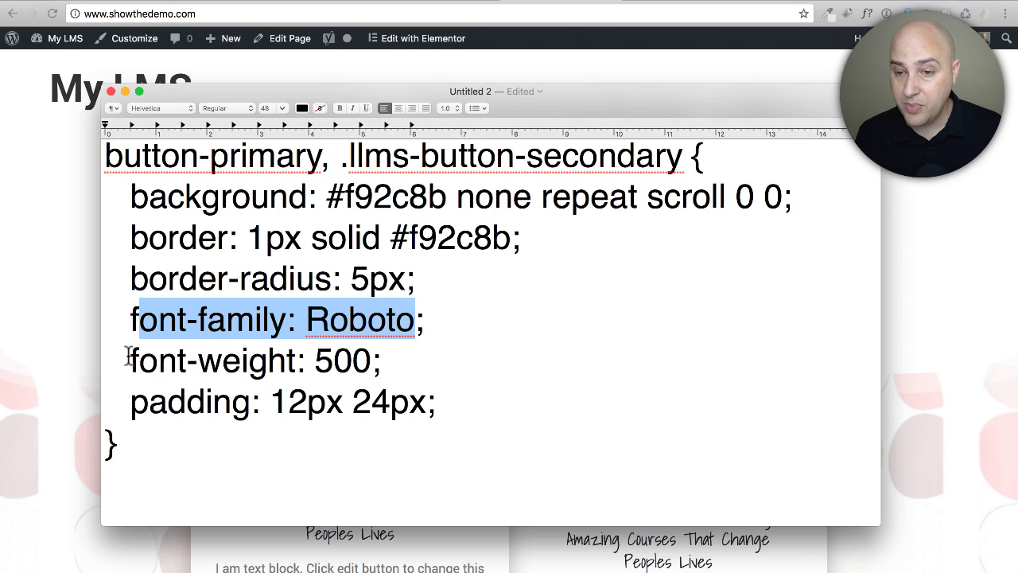
pyautogui.moveTo(129, 356); pyautogui.dragTo(400, 357)
pyautogui.moveTo(130, 401); pyautogui.dragTo(431, 398)
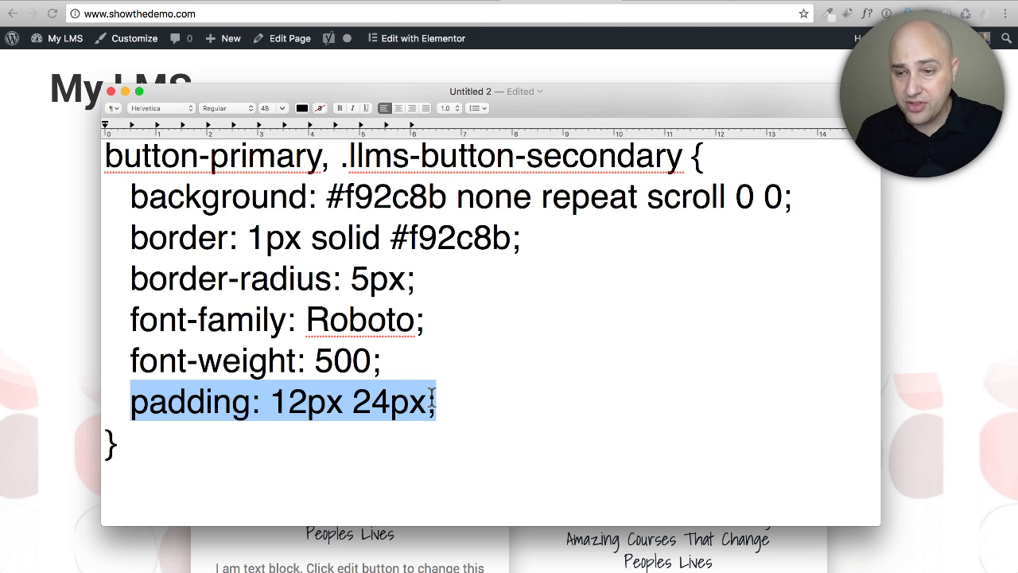
pyautogui.click(422, 396)
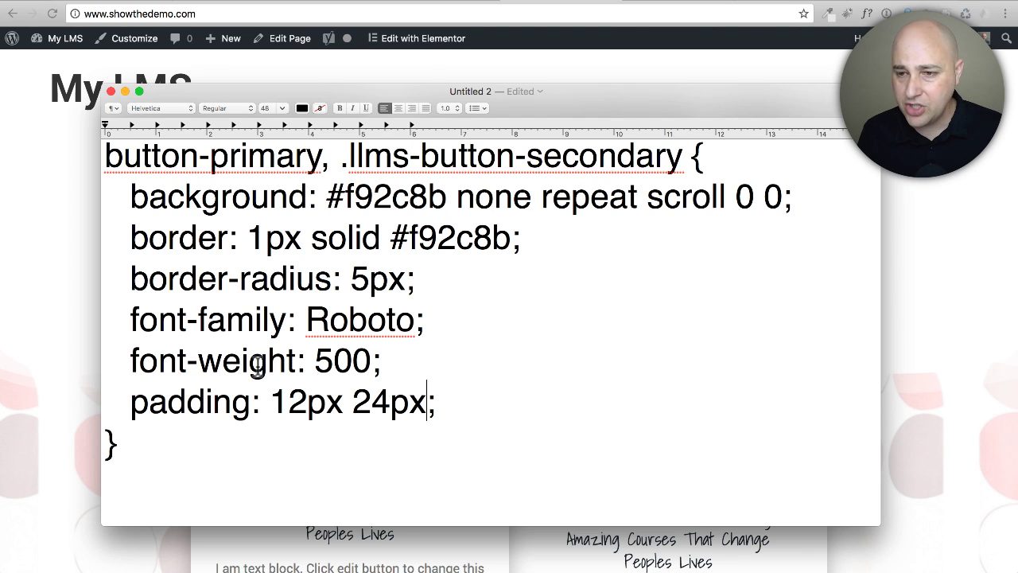
# - Examine the page header image rule at the end of the notes, including its two selectors and display declaration
pyautogui.scroll(-10, 259, 366)
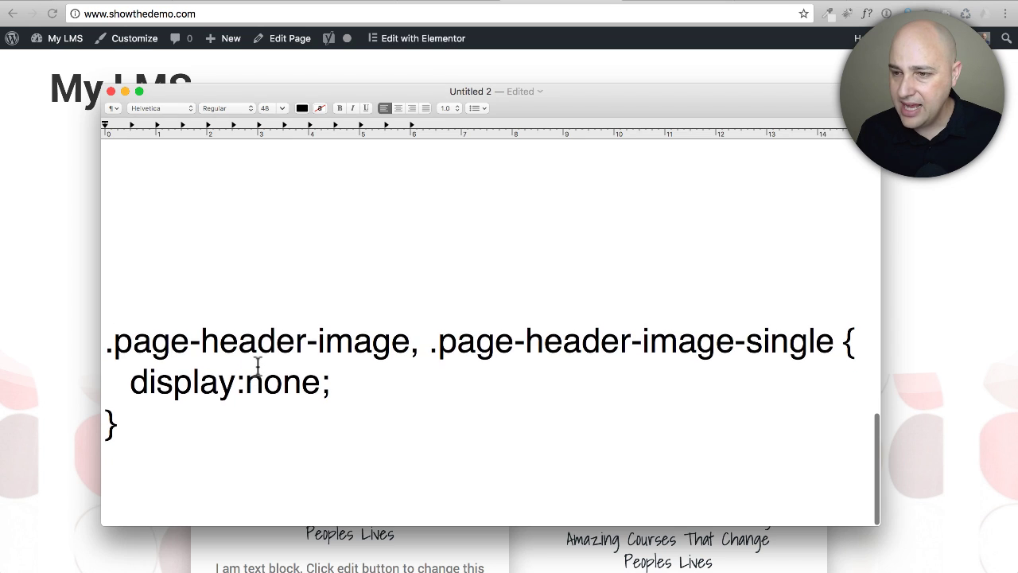
pyautogui.moveTo(154, 427); pyautogui.dragTo(89, 348)
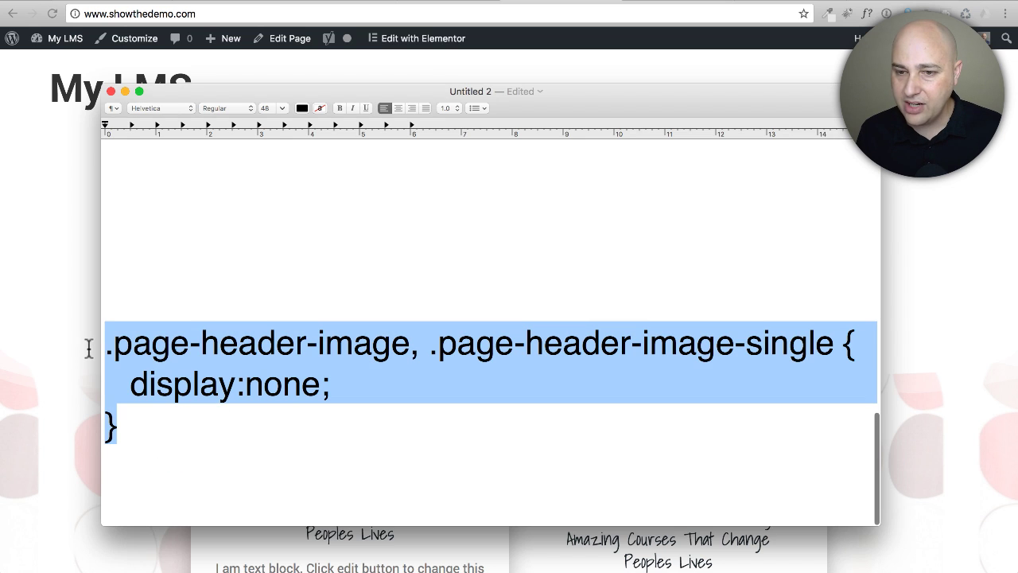
pyautogui.click(109, 344)
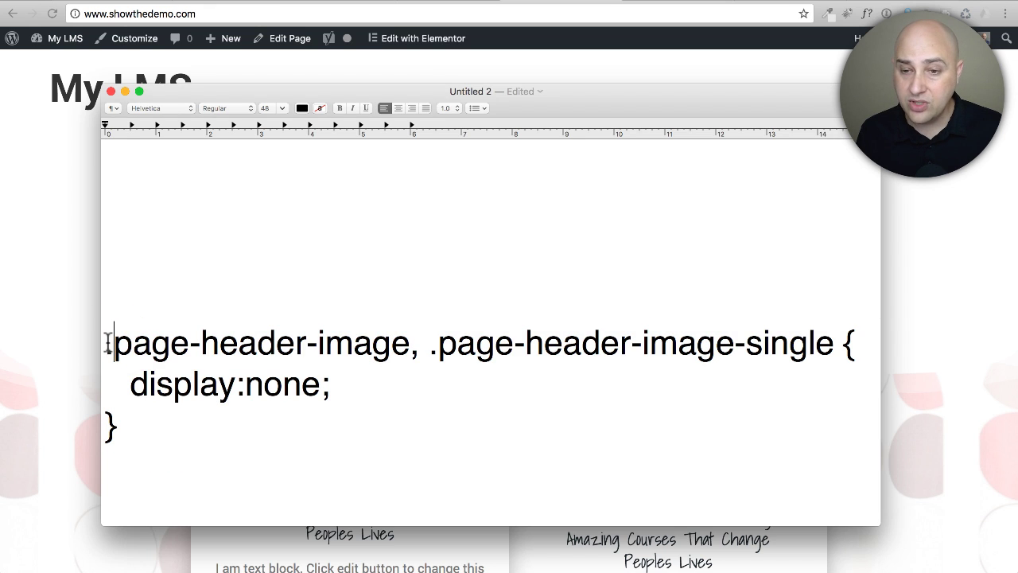
pyautogui.click(151, 433)
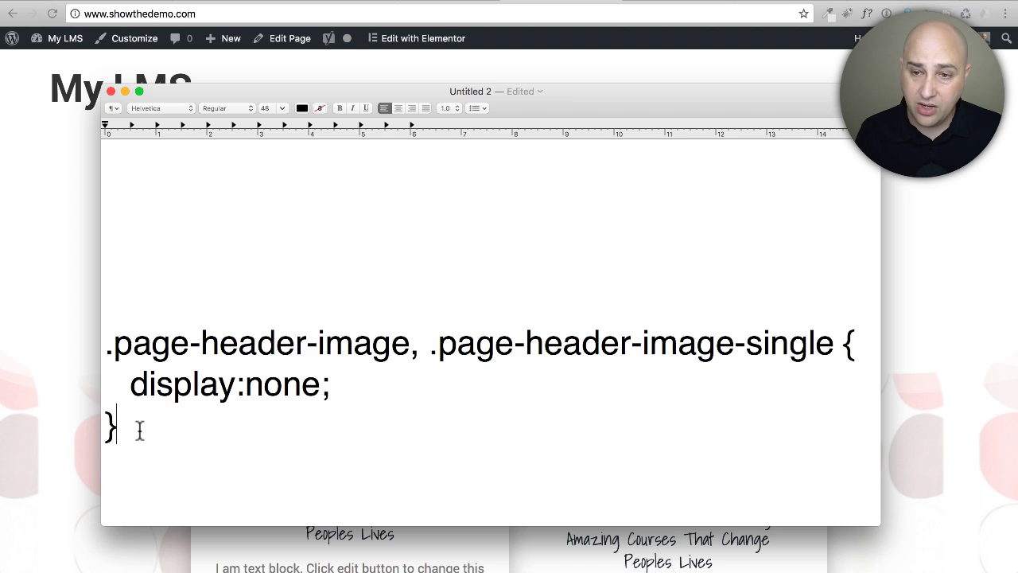
pyautogui.moveTo(107, 345); pyautogui.dragTo(829, 322)
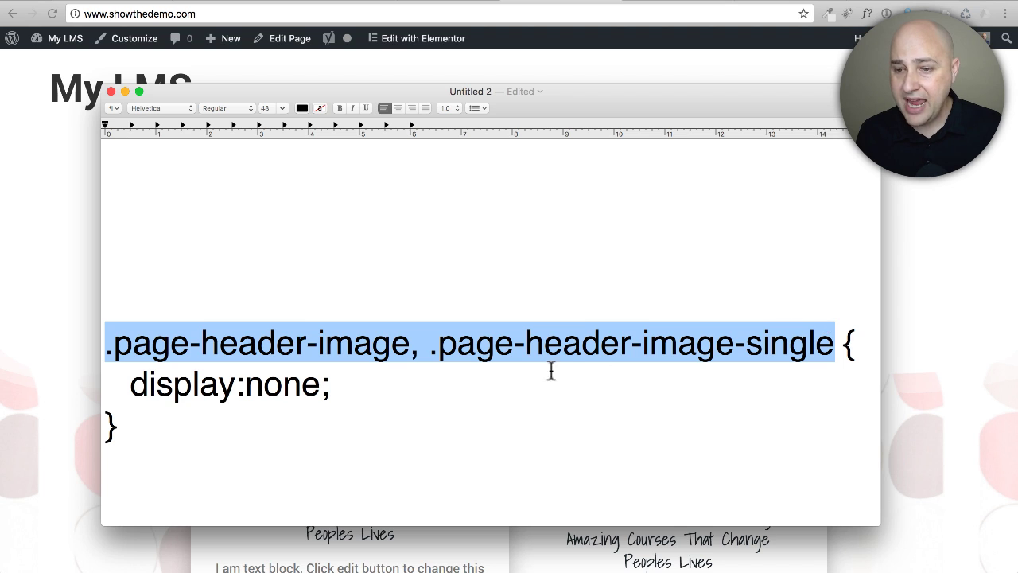
pyautogui.moveTo(132, 383); pyautogui.dragTo(330, 380)
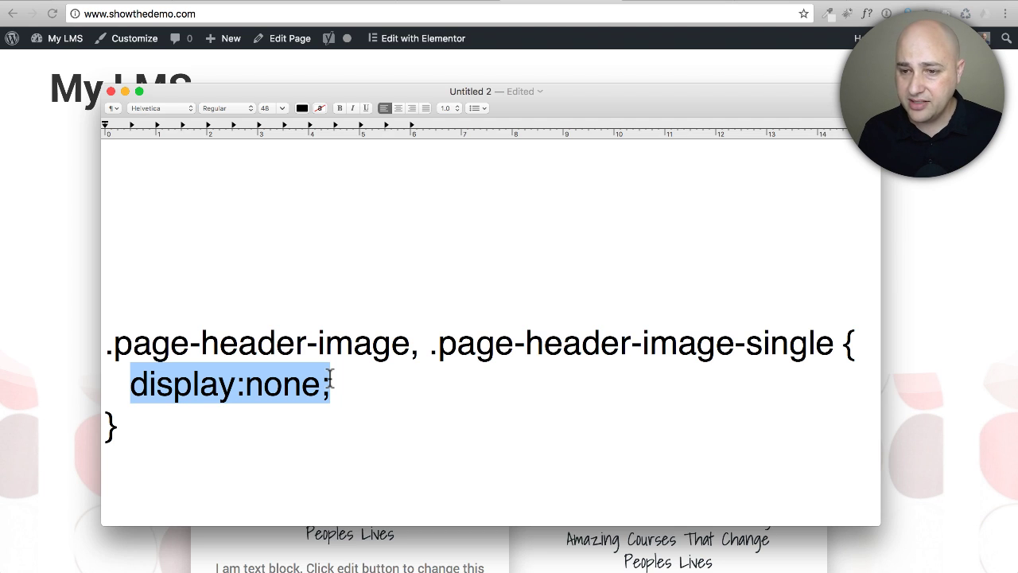
pyautogui.click(155, 431)
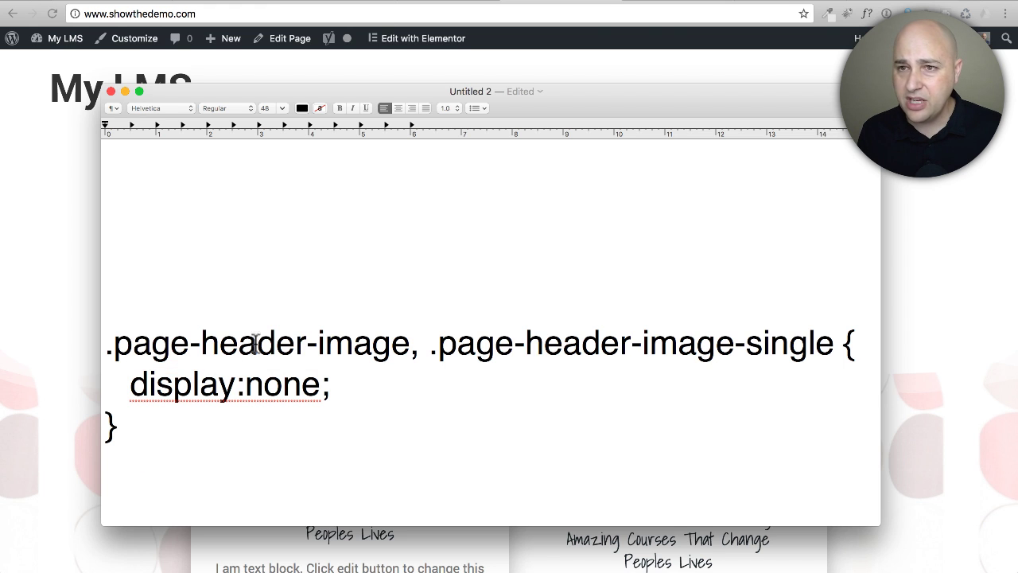
# - Move the CSS notes out of the way, open the site customizer and preview the course listings on the Courses page
pyautogui.moveTo(560, 103); pyautogui.dragTo(298, 143)
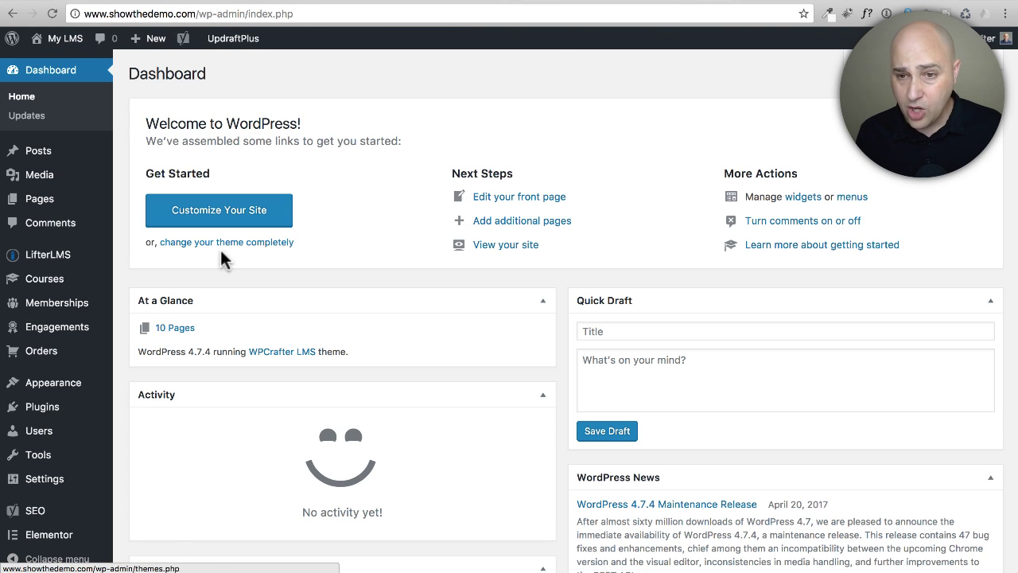
pyautogui.moveTo(56, 386)
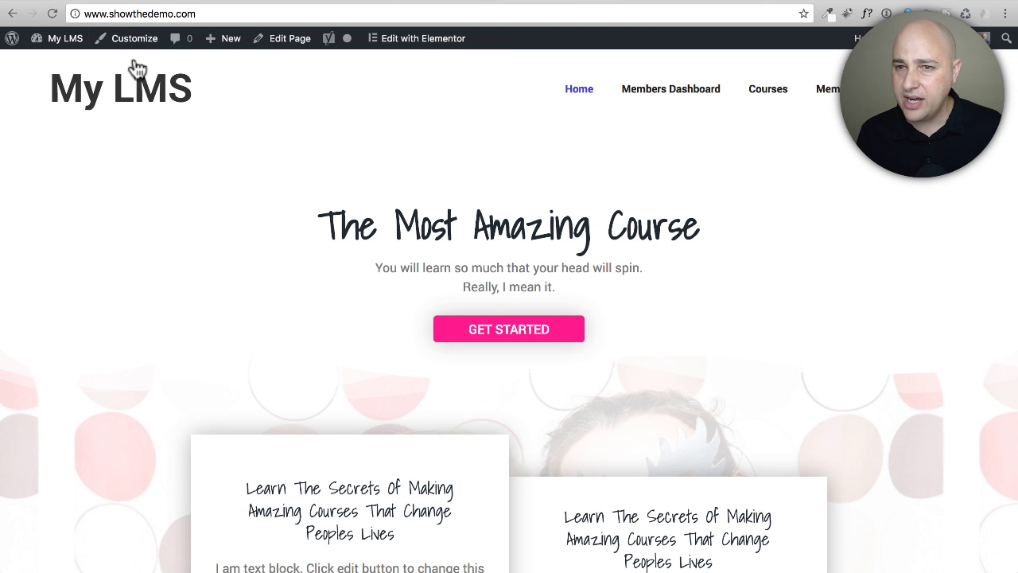
pyautogui.click(126, 38)
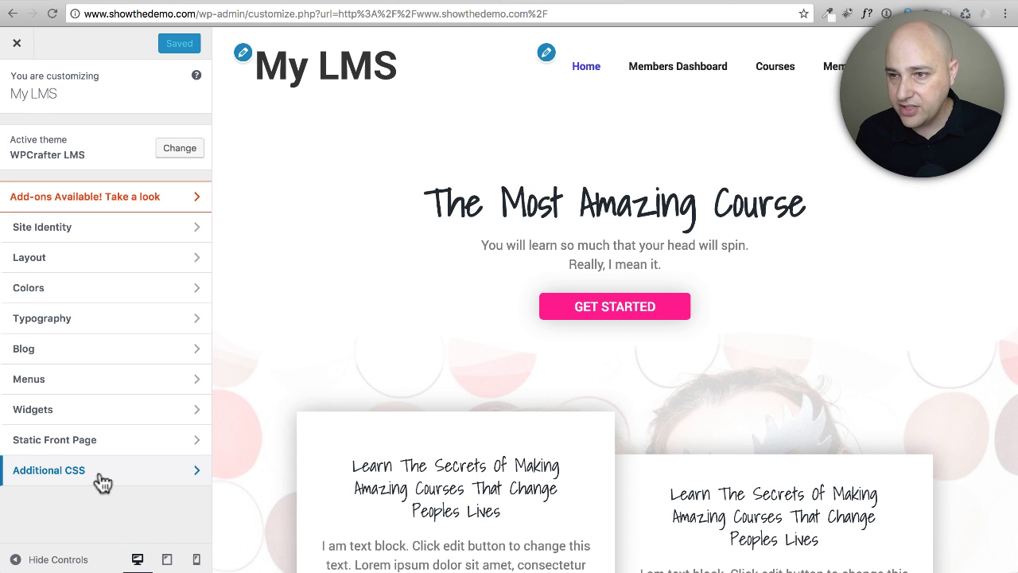
pyautogui.click(770, 70)
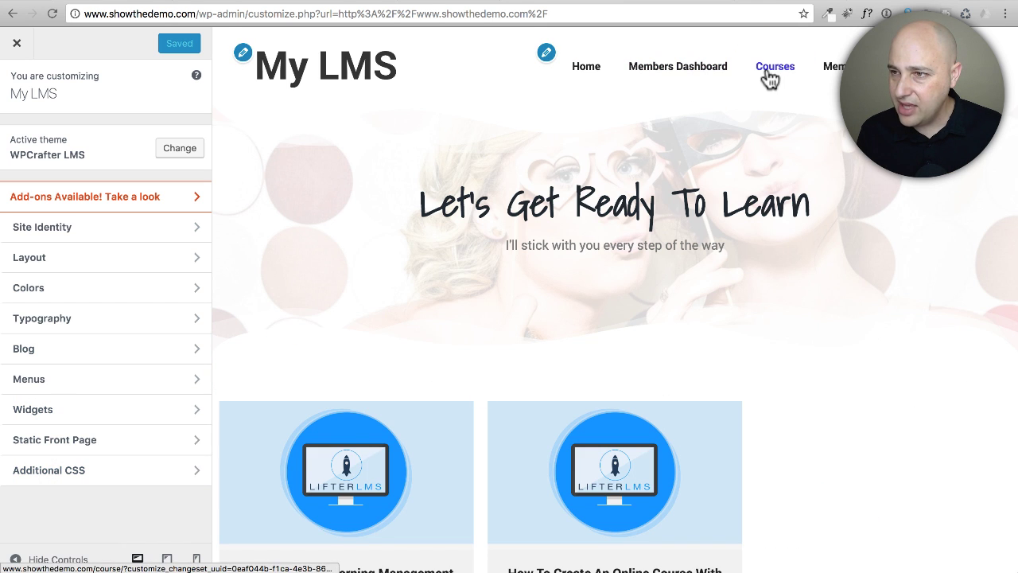
pyautogui.scroll(-3, 481, 275)
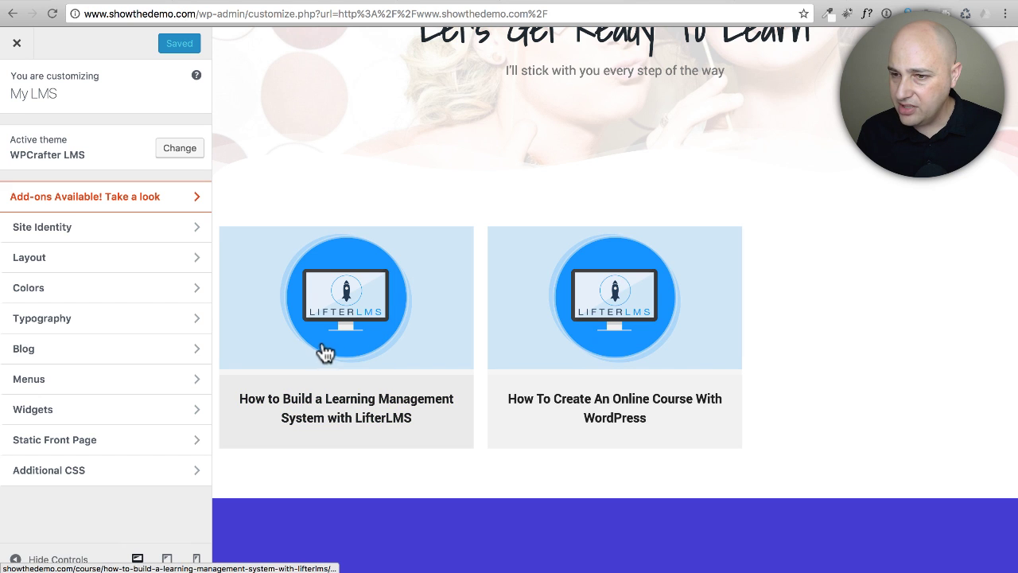
# - Preview the "How to Build a Learning Management System with LifterLMS" course page and review its pricing table and lesson list
pyautogui.click(361, 375)
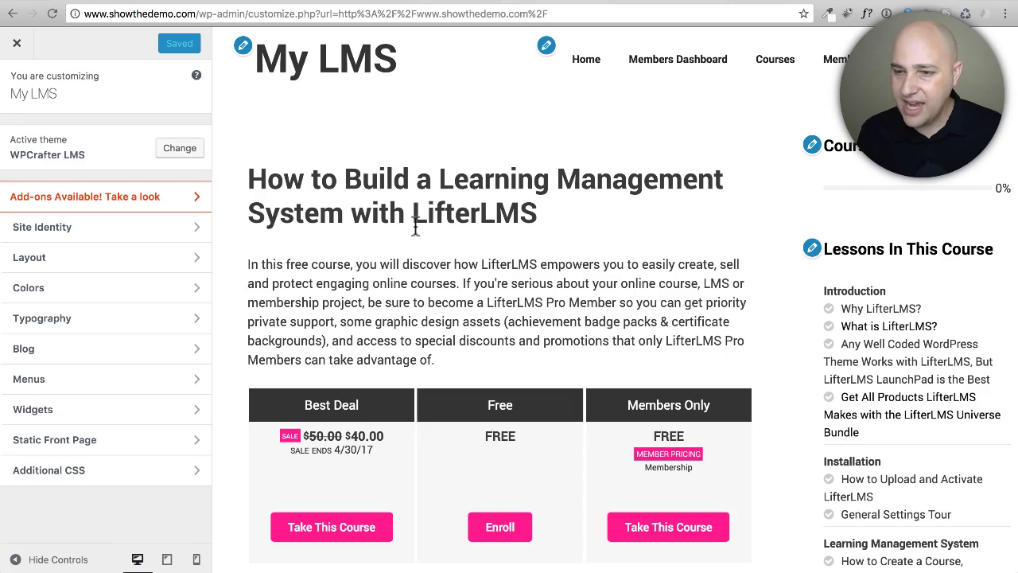
pyautogui.scroll(-1, 415, 228)
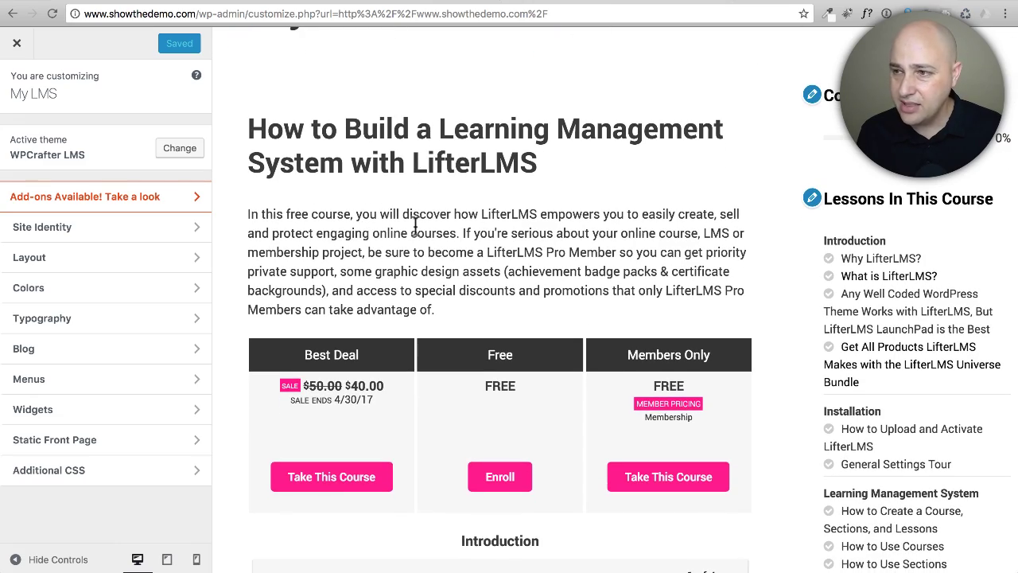
pyautogui.scroll(-7, 414, 228)
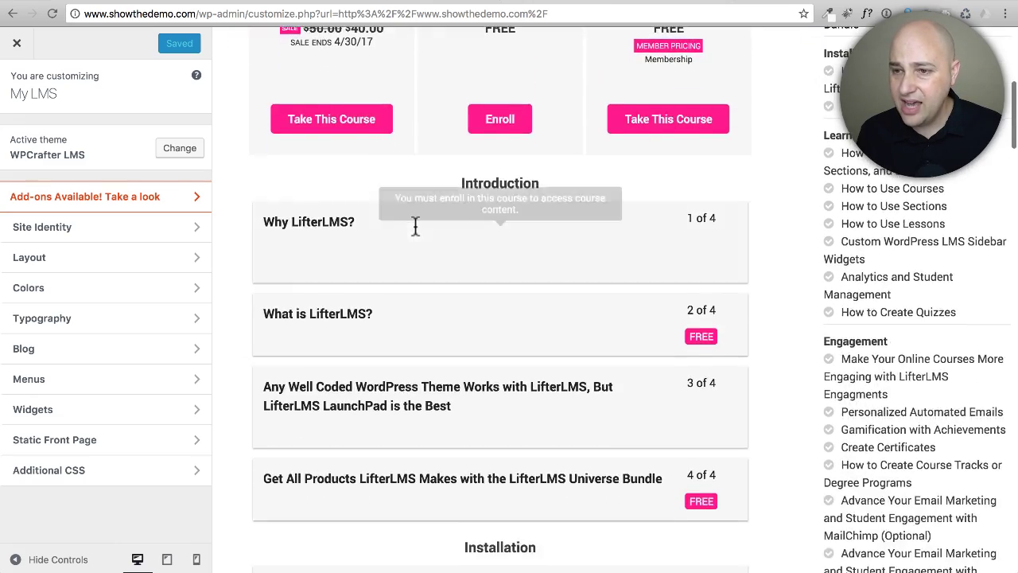
pyautogui.scroll(-10, 414, 228)
pyautogui.scroll(15, 415, 229)
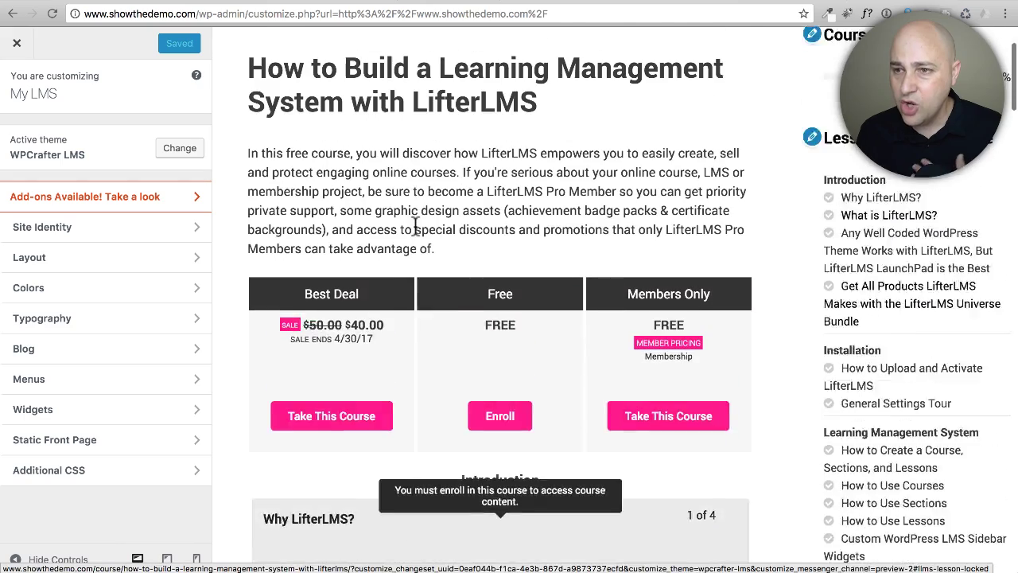
pyautogui.scroll(2, 415, 228)
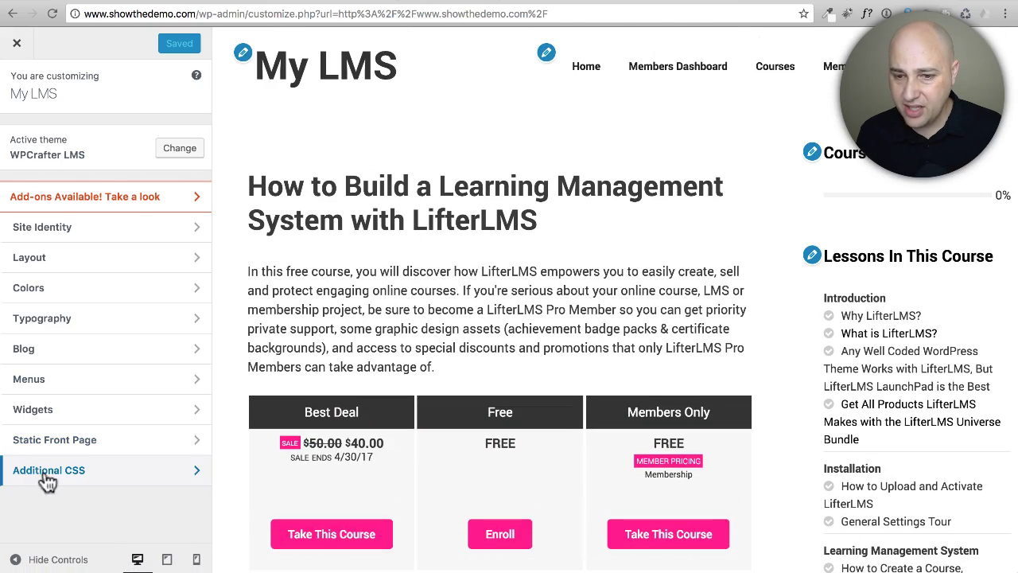
# - Open the site's Additional CSS and delete all of the custom code in it
pyautogui.click(84, 474)
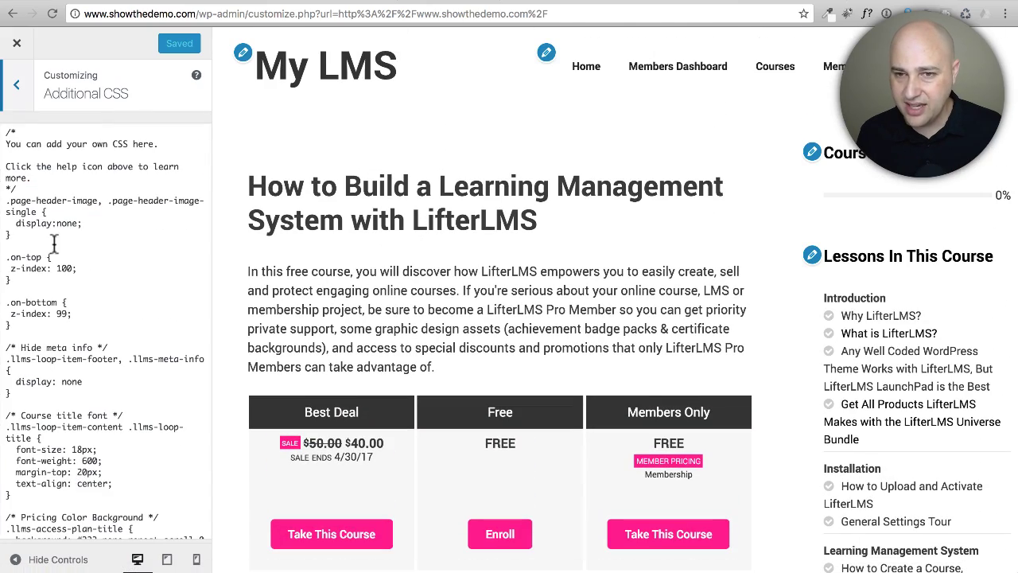
pyautogui.scroll(-20, 54, 242)
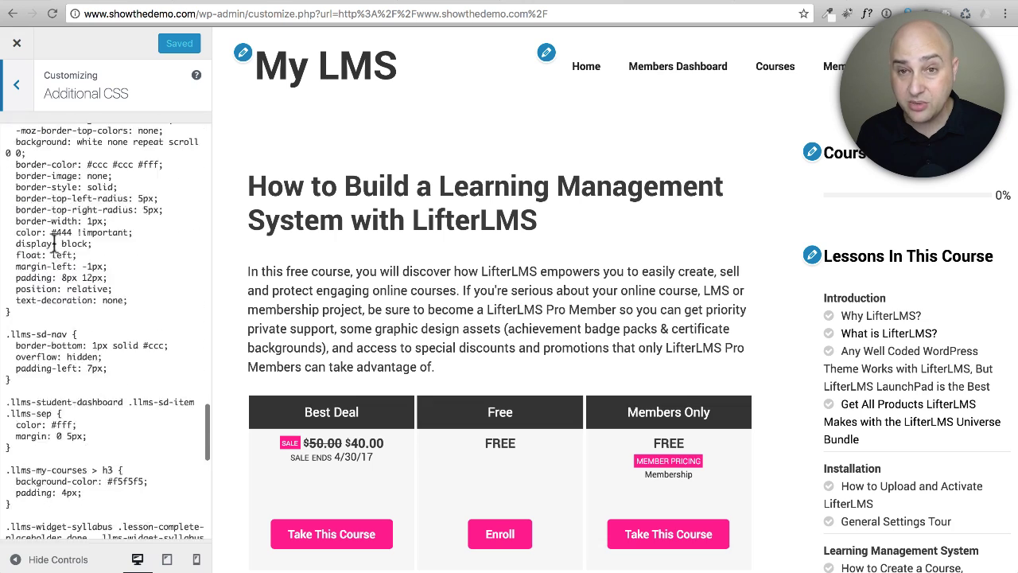
pyautogui.scroll(-10, 54, 243)
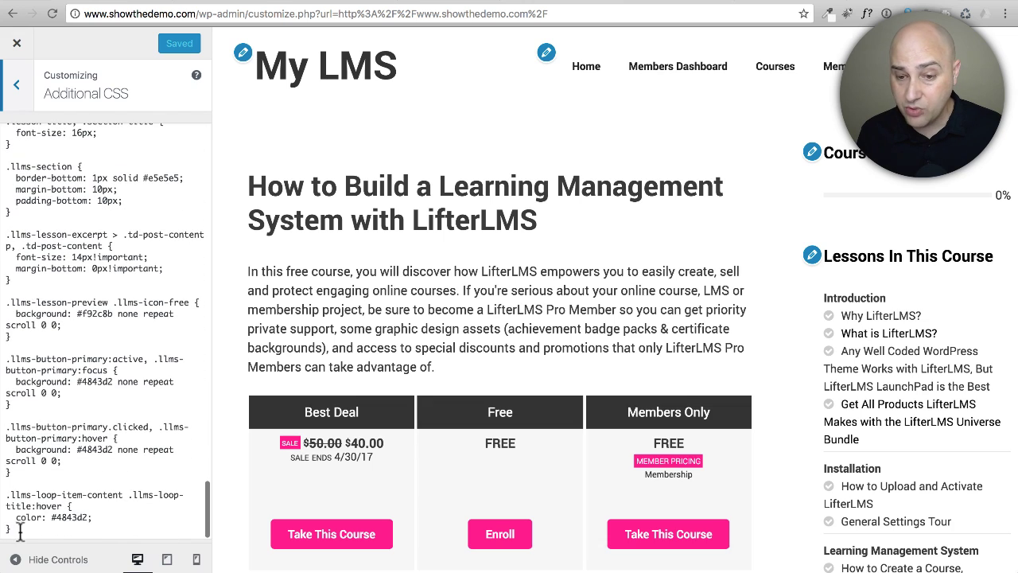
pyautogui.moveTo(20, 532); pyautogui.dragTo(4, 199)
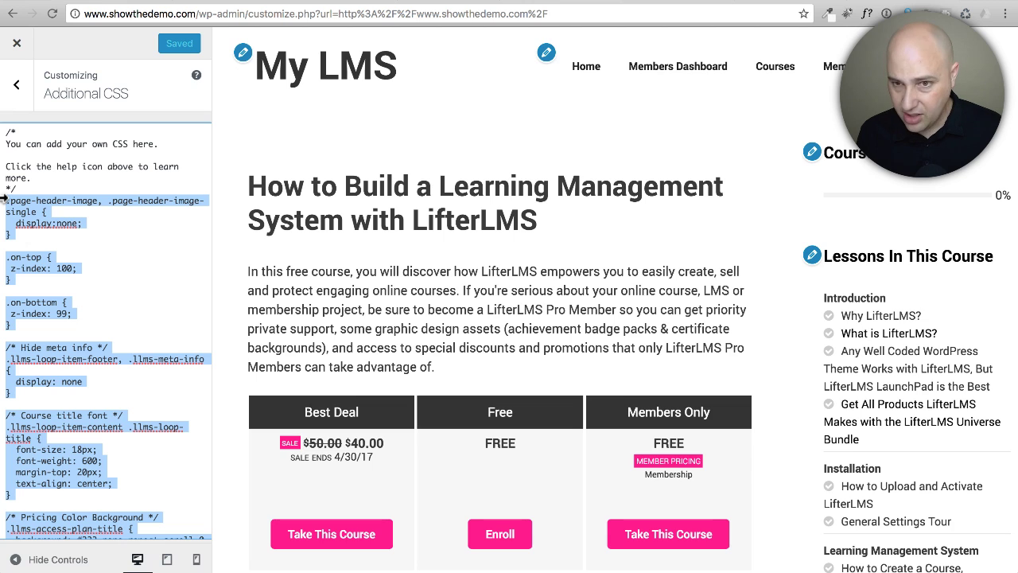
pyautogui.hotkey('ctrl', 'a')
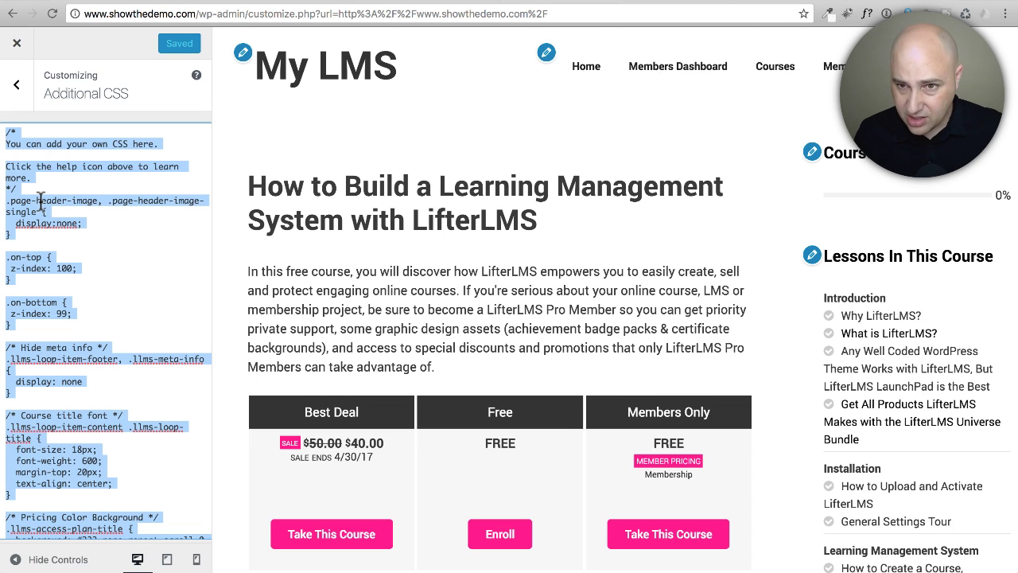
pyautogui.press('BackSpace')
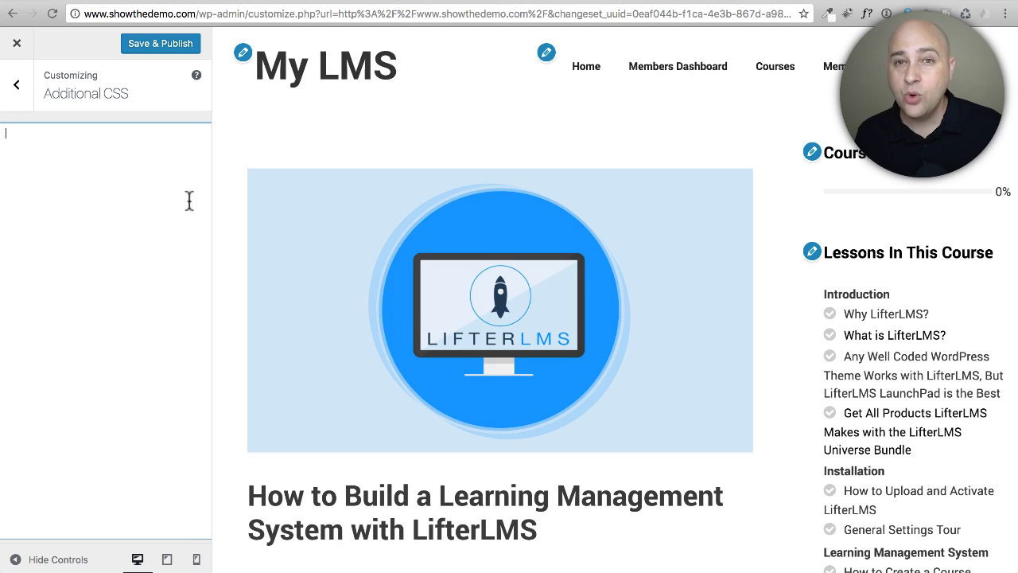
# - Check the course page's image, pricing table and lesson list without custom CSS, and publish the cleared CSS
pyautogui.scroll(-5, 336, 190)
pyautogui.scroll(-6, 335, 190)
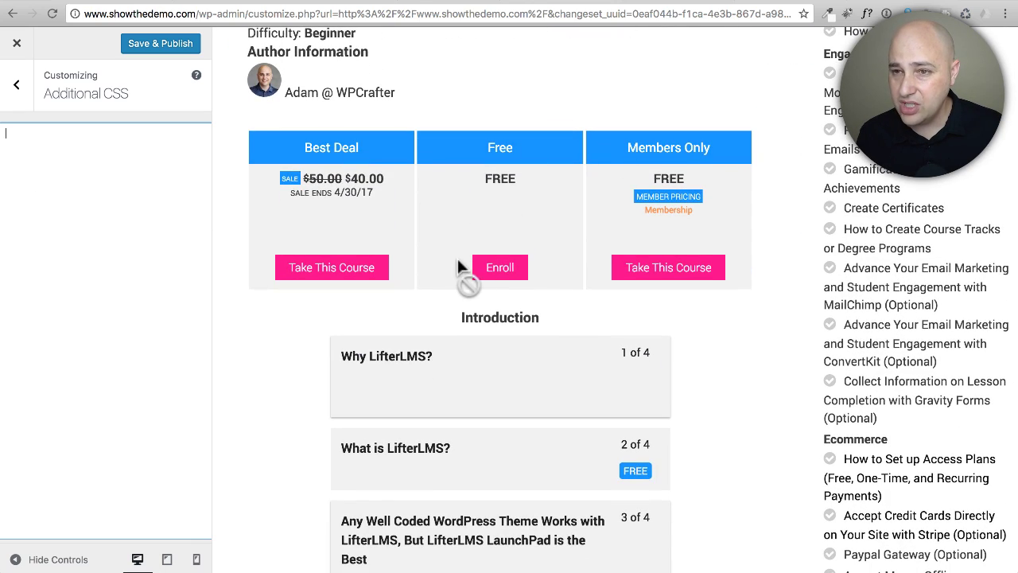
pyautogui.scroll(-3, 402, 250)
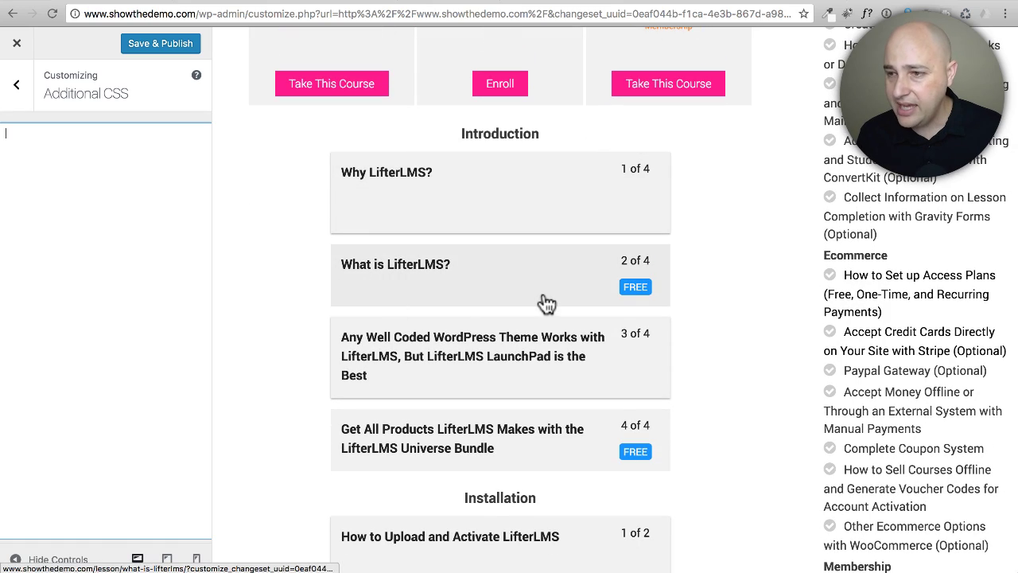
pyautogui.scroll(-2, 553, 260)
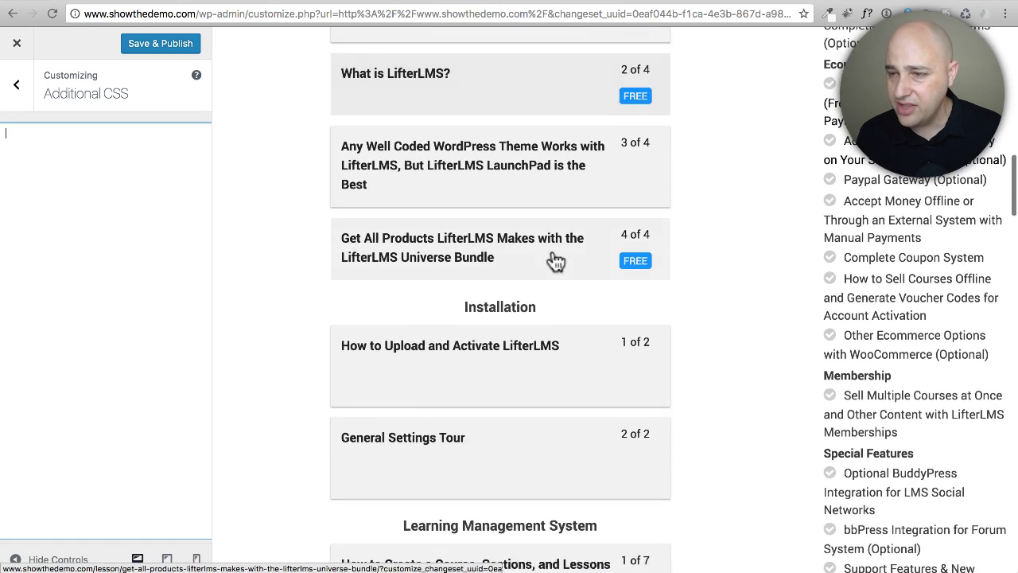
pyautogui.scroll(5, 549, 260)
pyautogui.scroll(7, 828, 256)
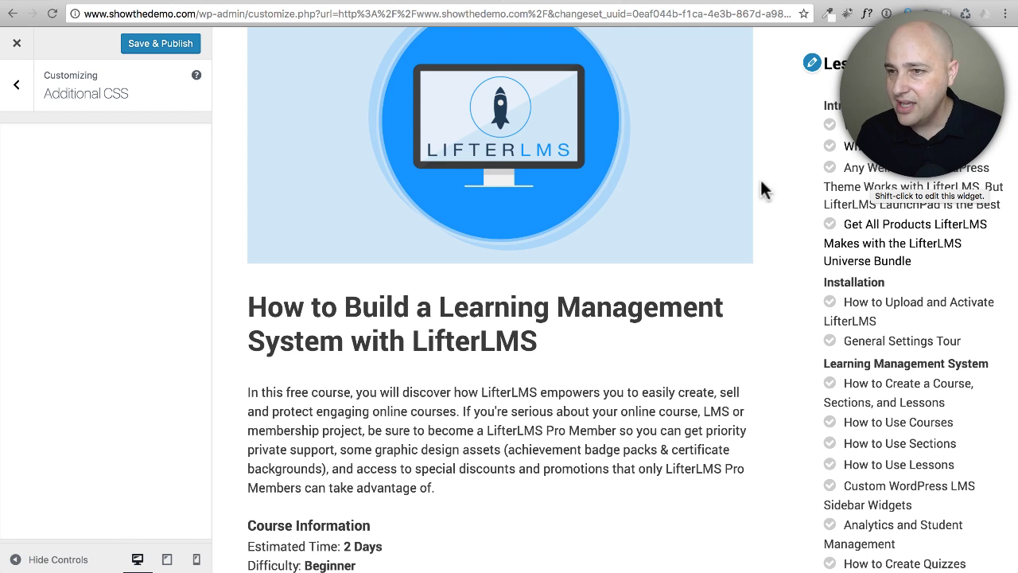
pyautogui.scroll(3, 617, 222)
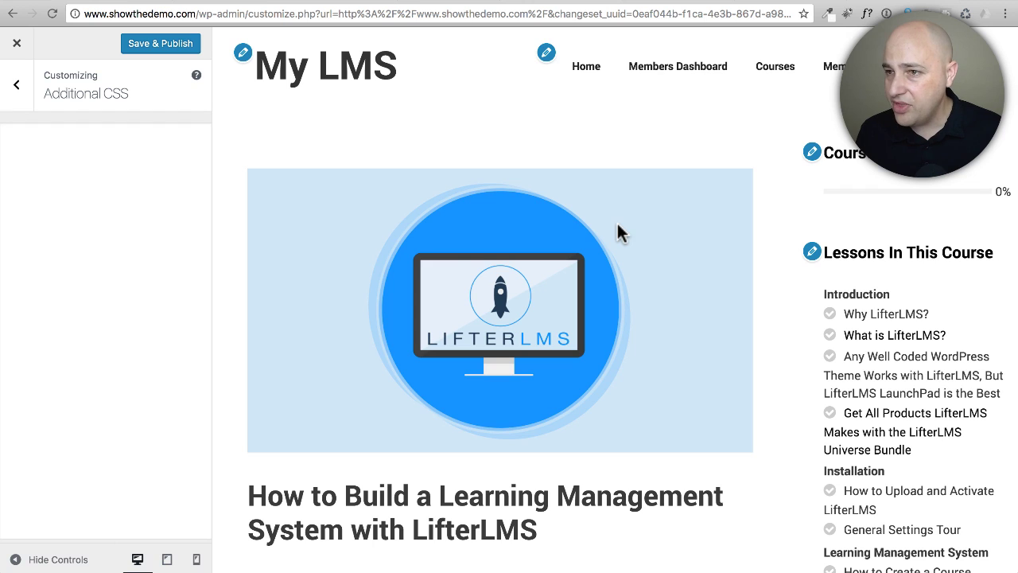
pyautogui.click(159, 50)
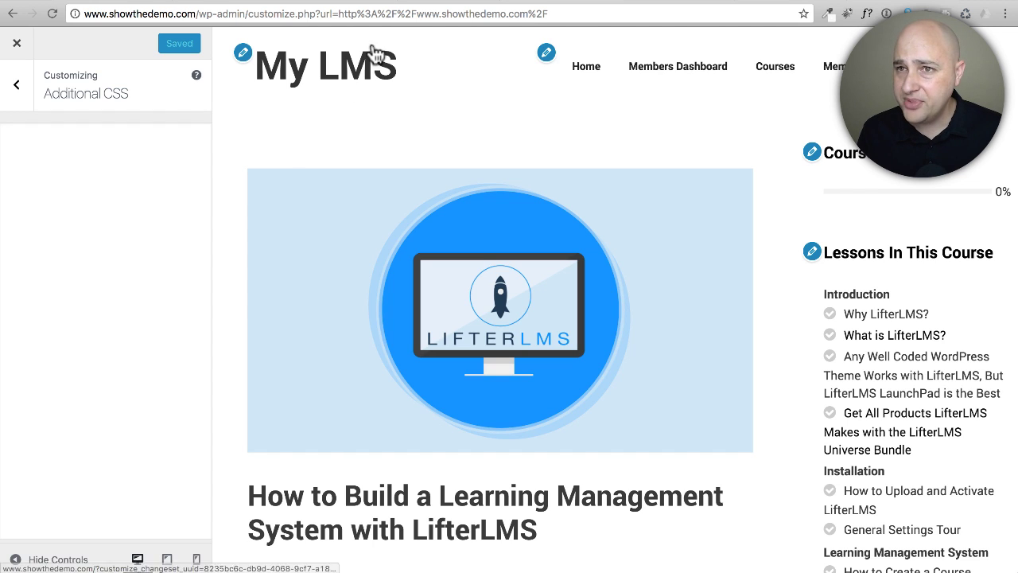
# - Switch to the "firebug for chrome" search results and view the Firebug Lite for Google Chrome extension in the Chrome Web Store
pyautogui.click(458, 4)
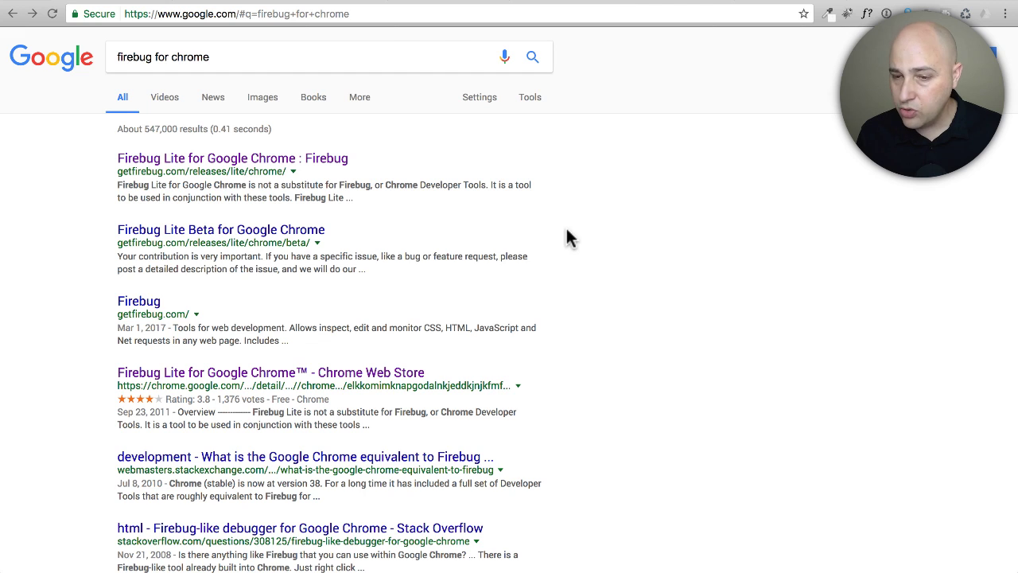
pyautogui.click(147, 387)
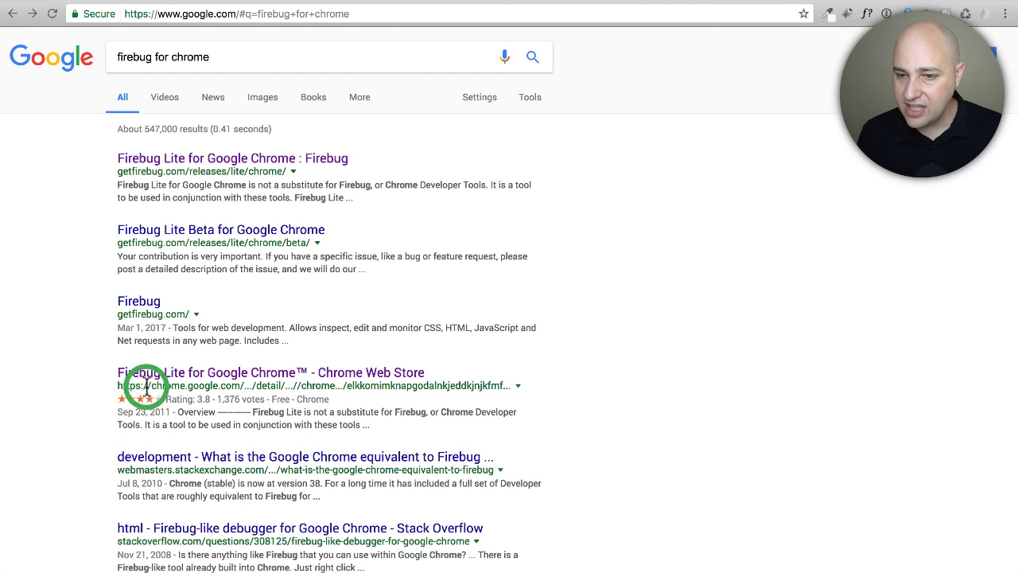
pyautogui.moveTo(146, 388); pyautogui.dragTo(238, 385)
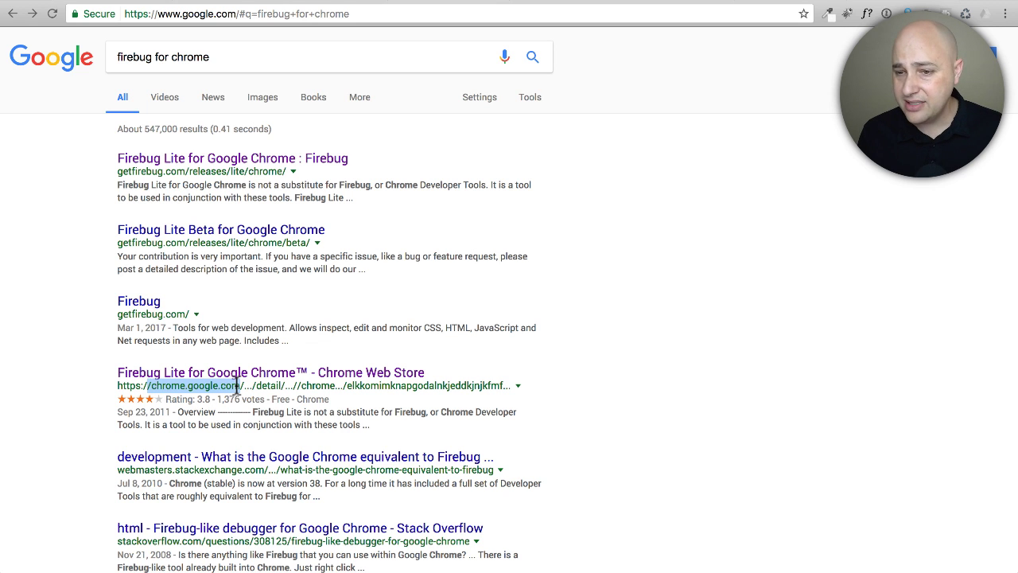
pyautogui.click(247, 371)
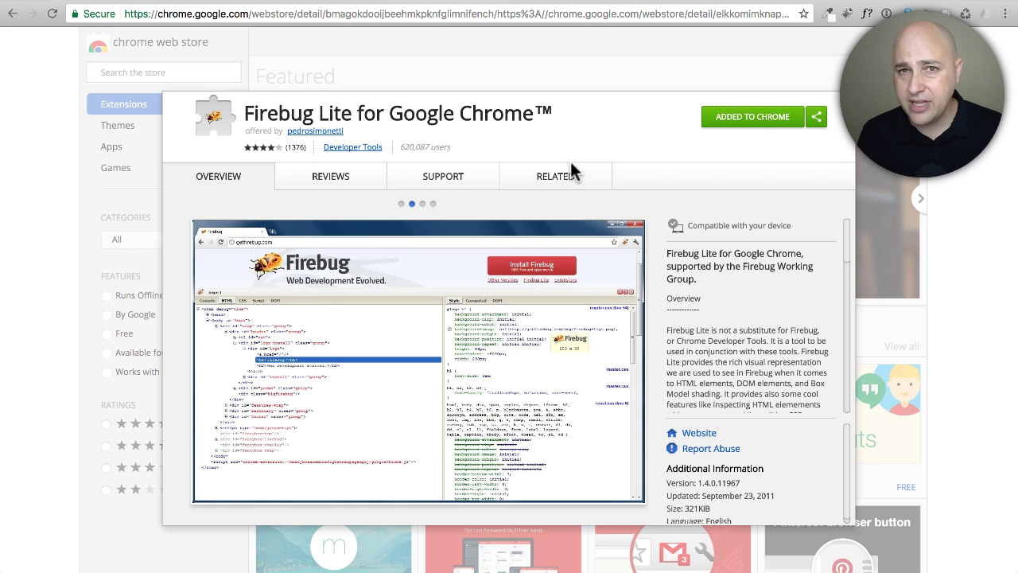
pyautogui.click(11, 14)
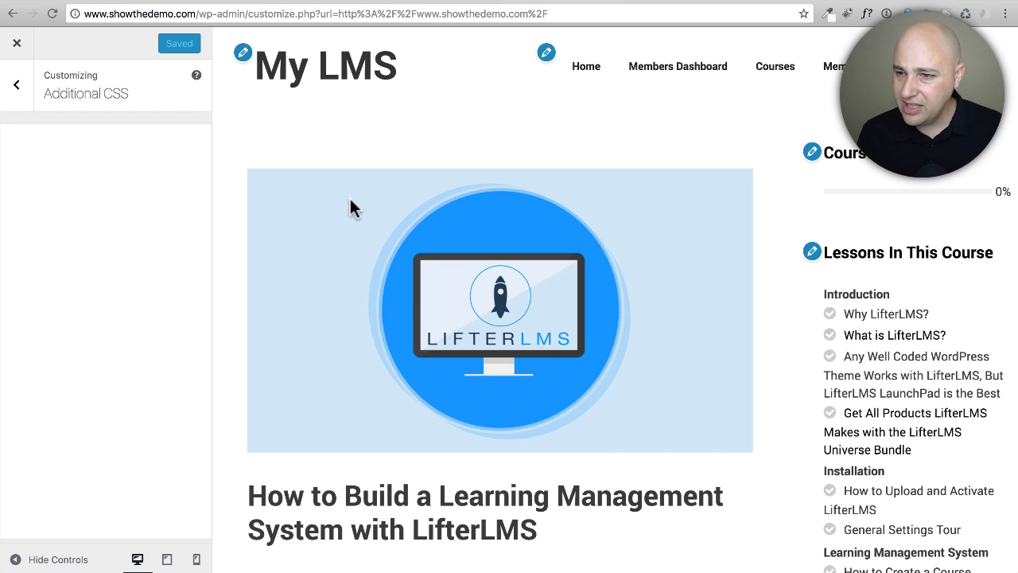
# - Return to the WordPress dashboard, visit the live site and examine the course cards on its Courses page
pyautogui.scroll(-3, 350, 207)
pyautogui.scroll(2, 373, 204)
pyautogui.scroll(2, 373, 205)
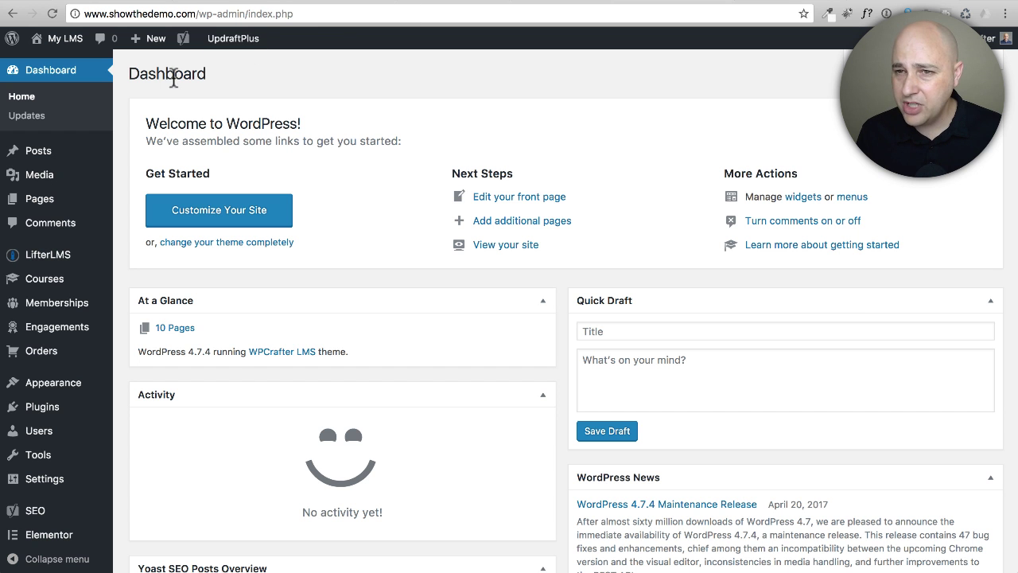
pyautogui.click(52, 65)
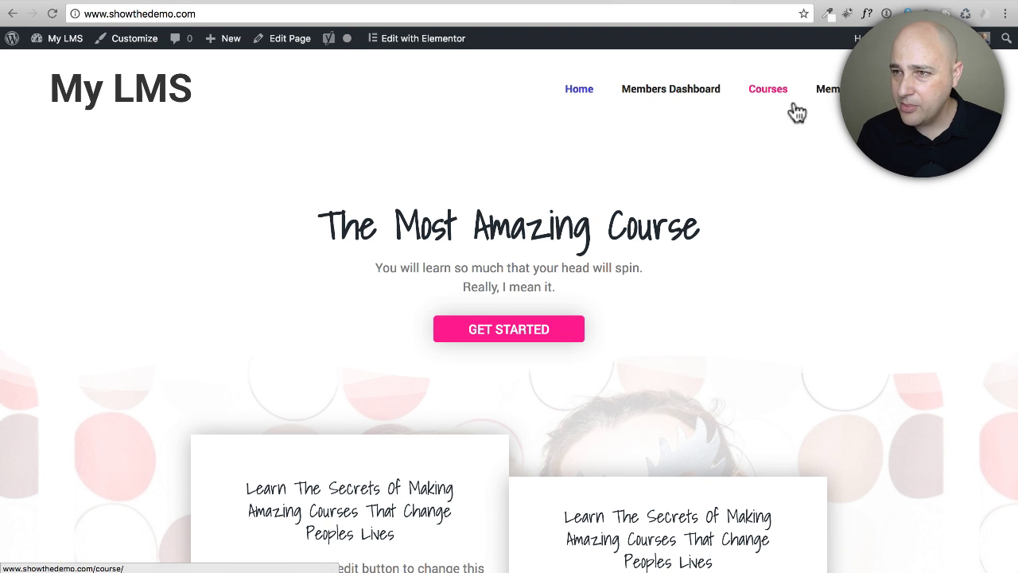
pyautogui.click(768, 91)
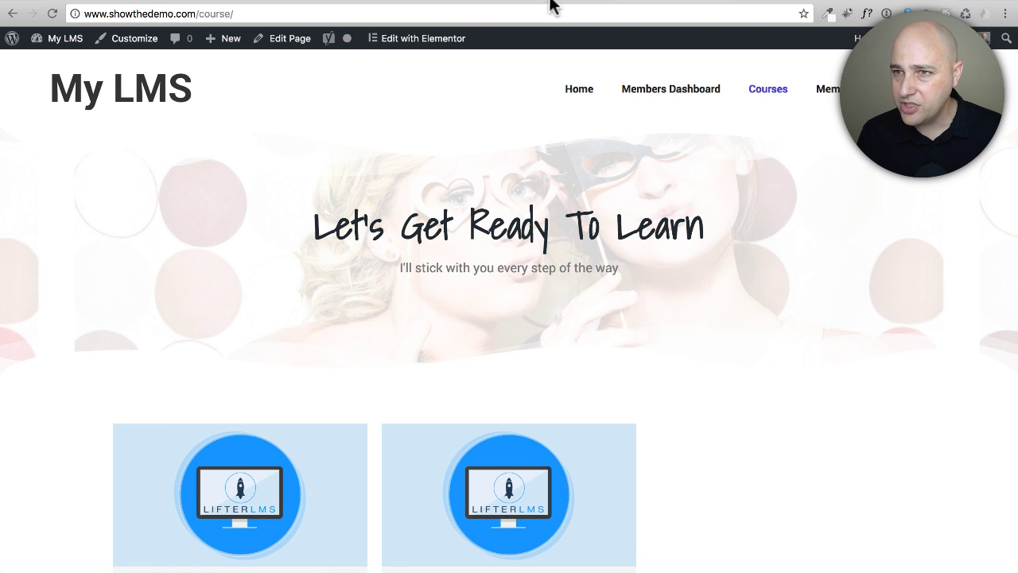
pyautogui.scroll(-2, 452, 331)
pyautogui.scroll(-2, 451, 331)
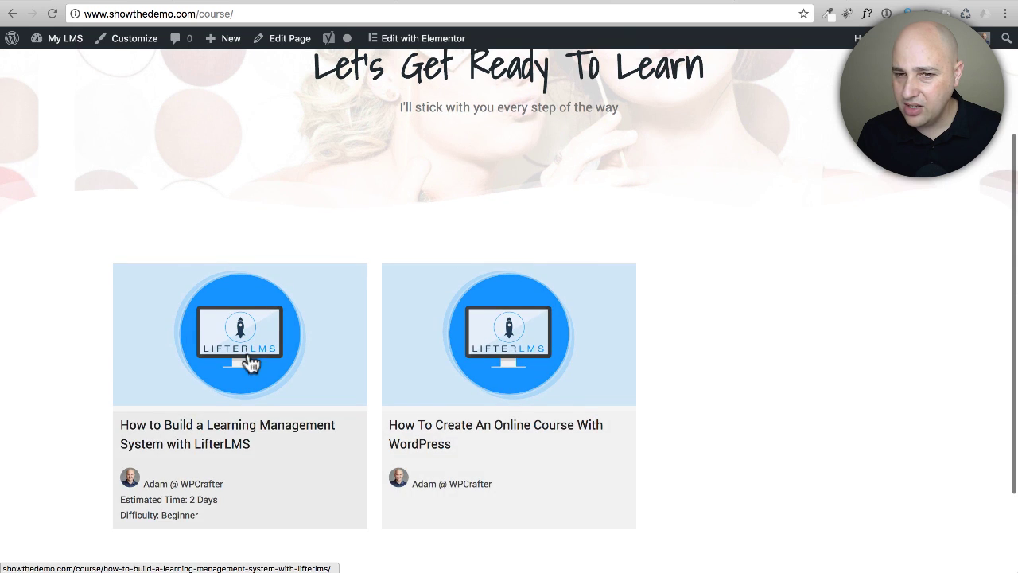
pyautogui.scroll(-3, 296, 450)
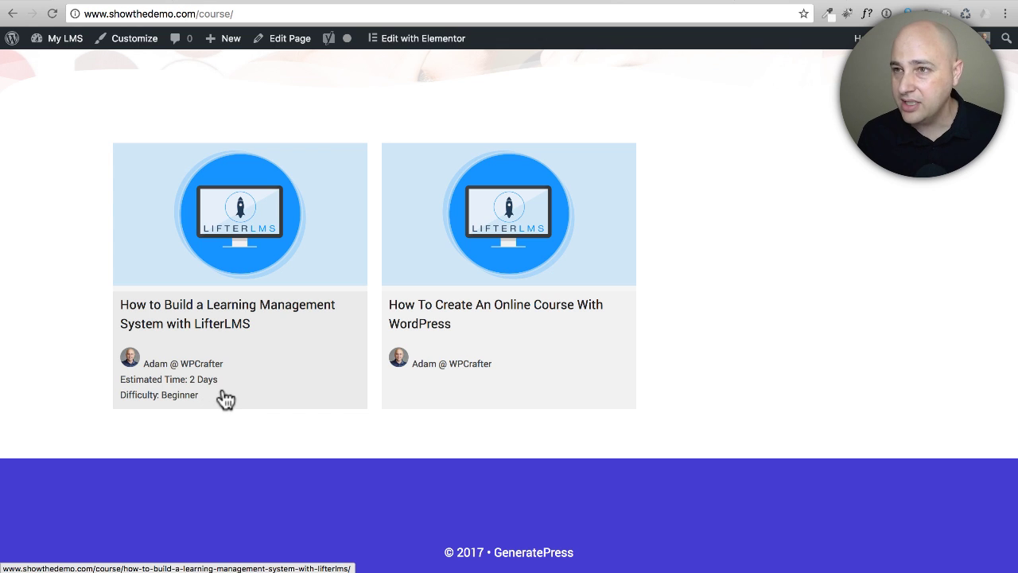
# - Open Firebug Lite and inspect the title element of the "How to Build a Learning Management System with LifterLMS" card
pyautogui.scroll(-1, 257, 382)
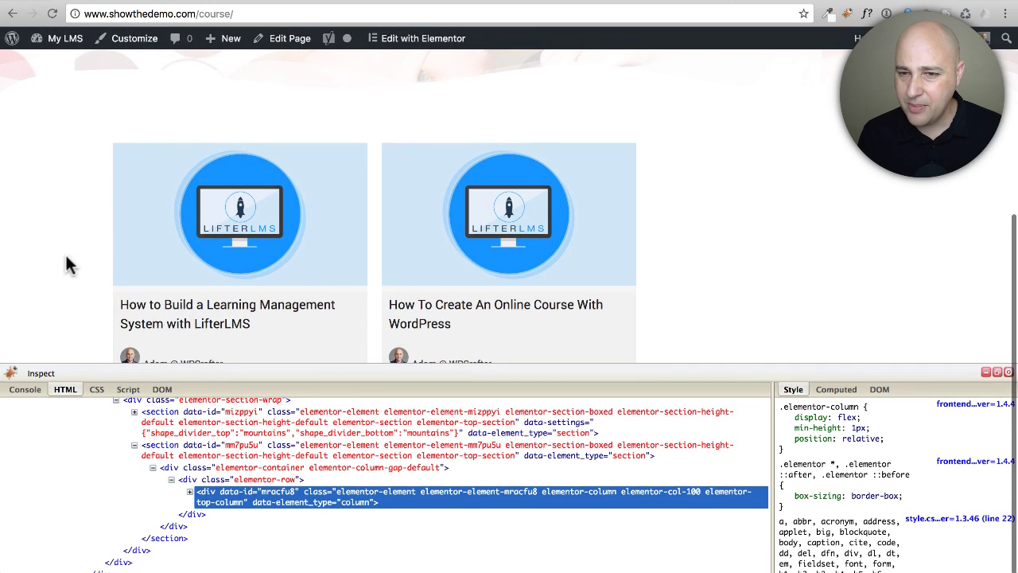
pyautogui.click(36, 371)
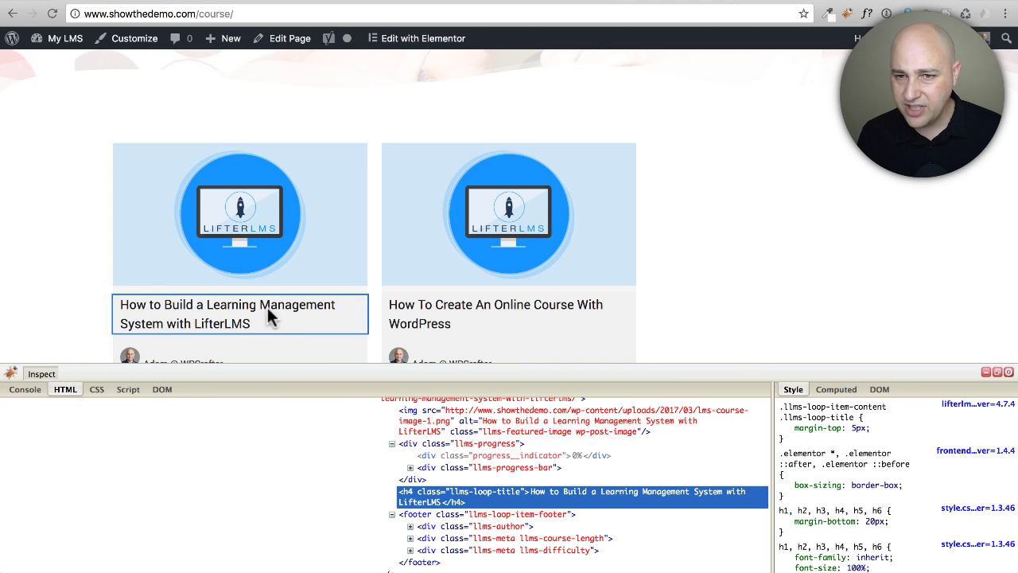
pyautogui.click(225, 305)
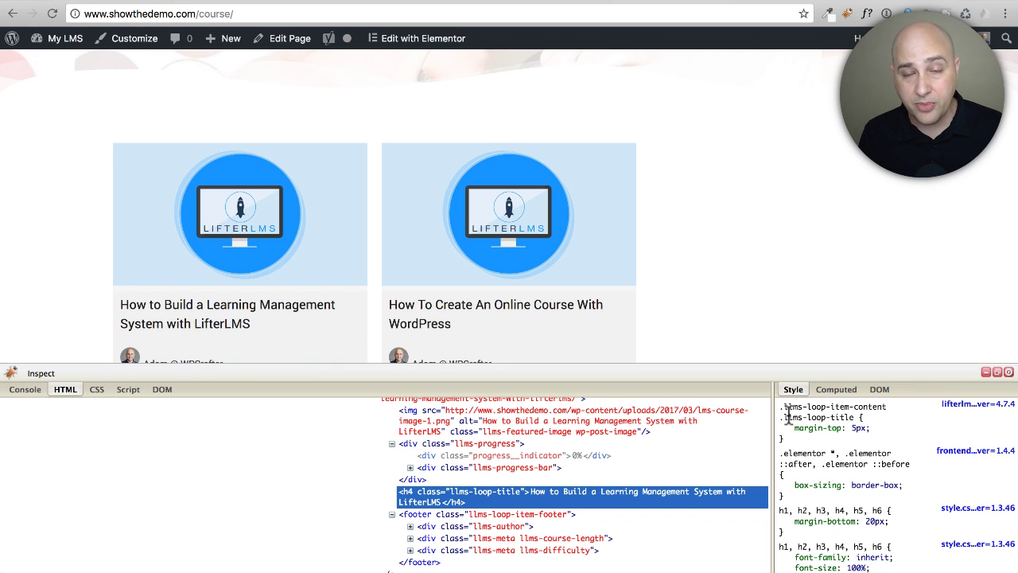
# - Bring the CSS notes into view, compare the Course title font rule with the inspected selector, and move the notes away again
pyautogui.moveTo(398, 568); pyautogui.dragTo(535, 72)
pyautogui.scroll(10, 380, 282)
pyautogui.scroll(-10, 361, 287)
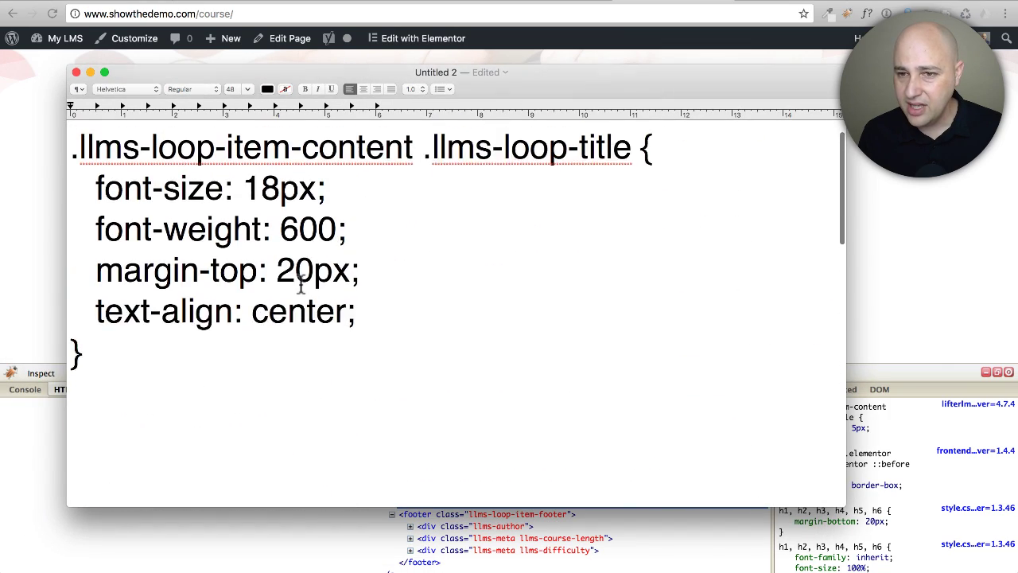
pyautogui.scroll(1, 302, 273)
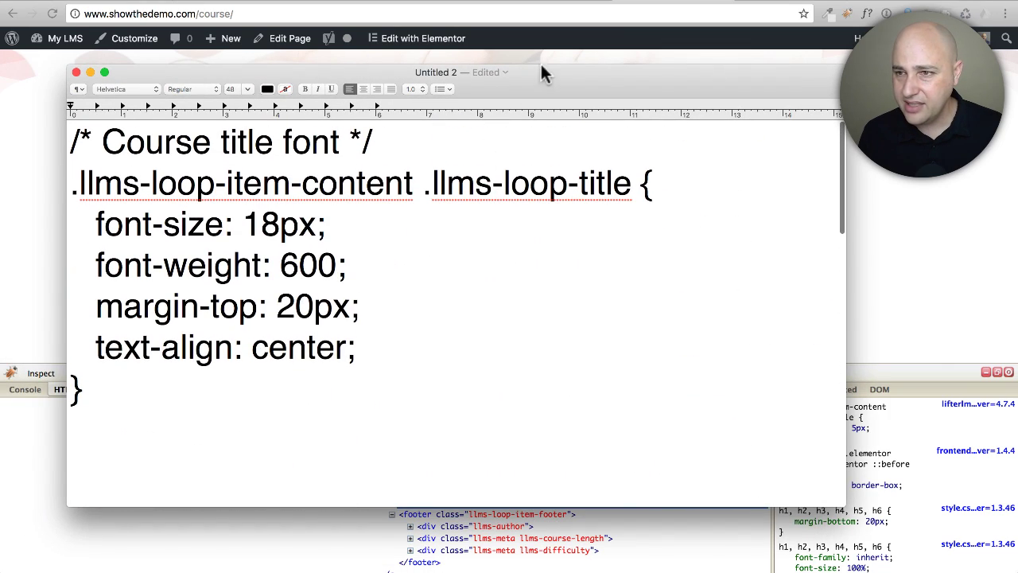
pyautogui.moveTo(540, 70); pyautogui.dragTo(398, 571)
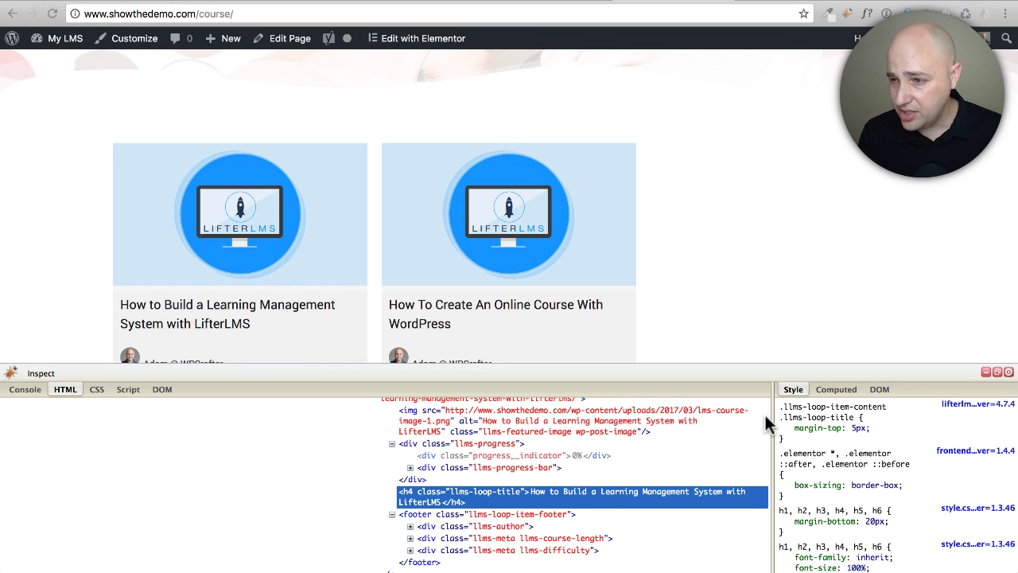
# - Try top margins of 15px and 45px in the .llms-loop-title rule, and restore the 5px value
pyautogui.click(857, 429)
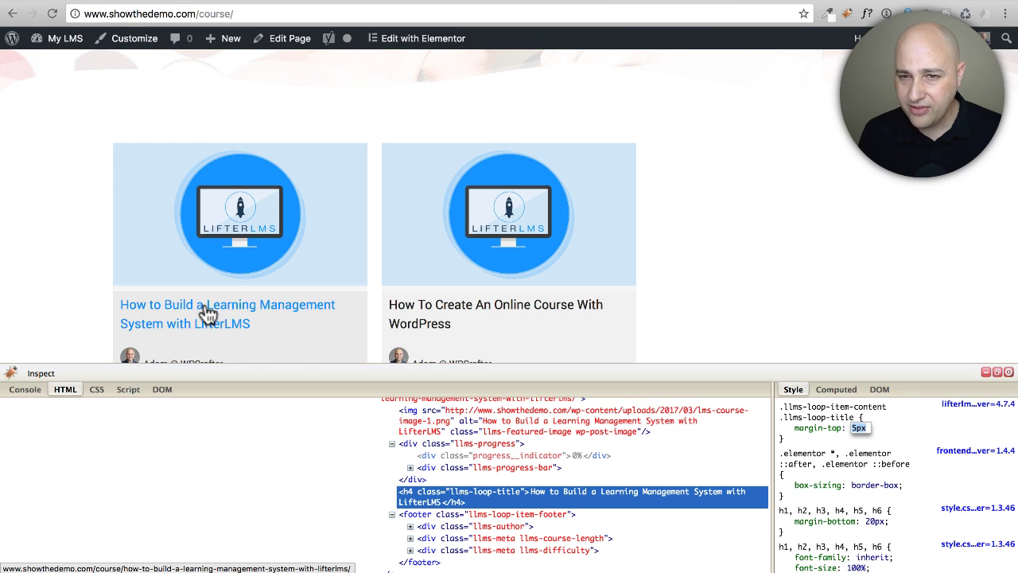
pyautogui.click(854, 428)
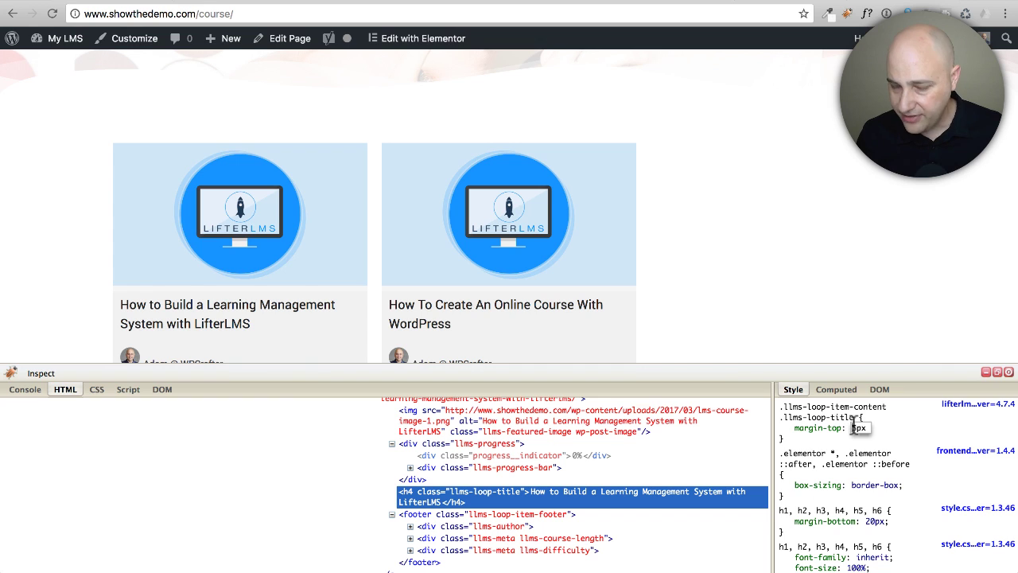
pyautogui.write('1')
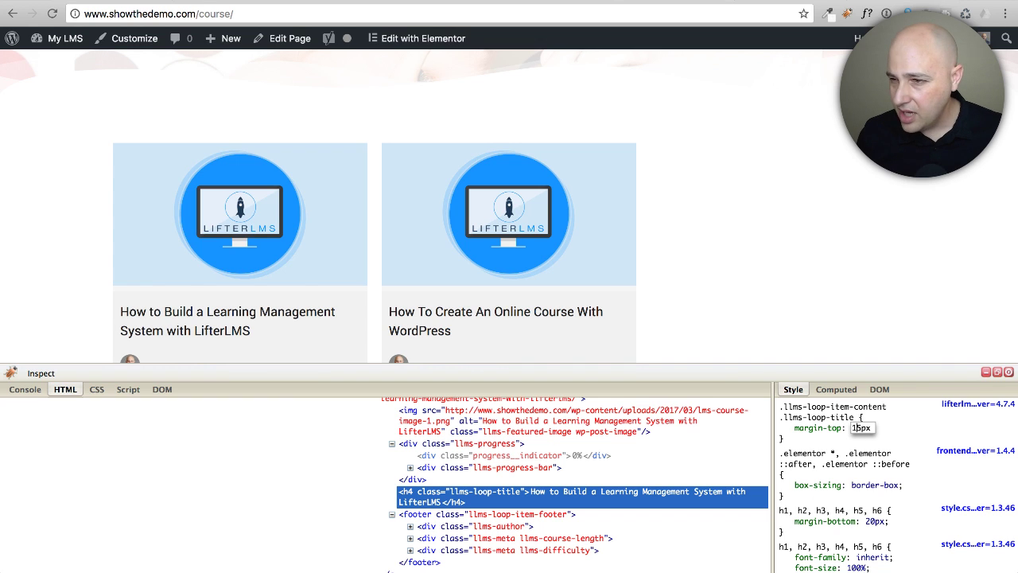
pyautogui.press('BackSpace')
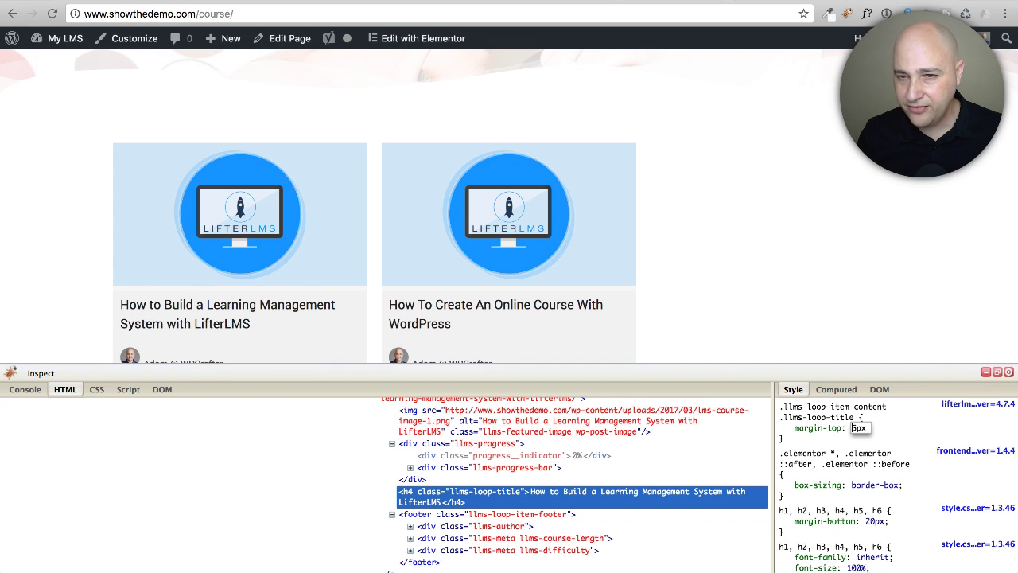
pyautogui.write('1')
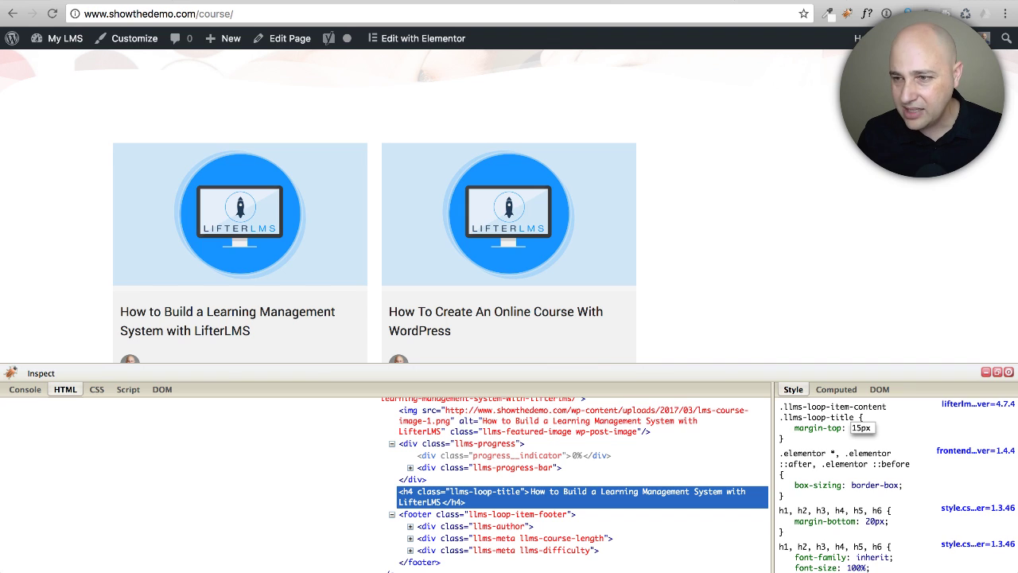
pyautogui.press('BackSpace')
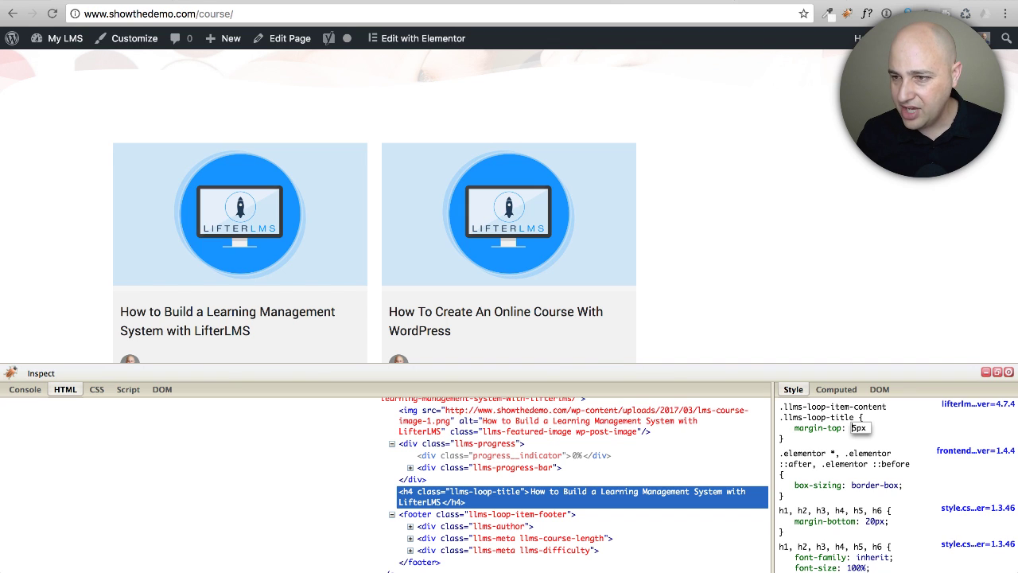
pyautogui.write('4')
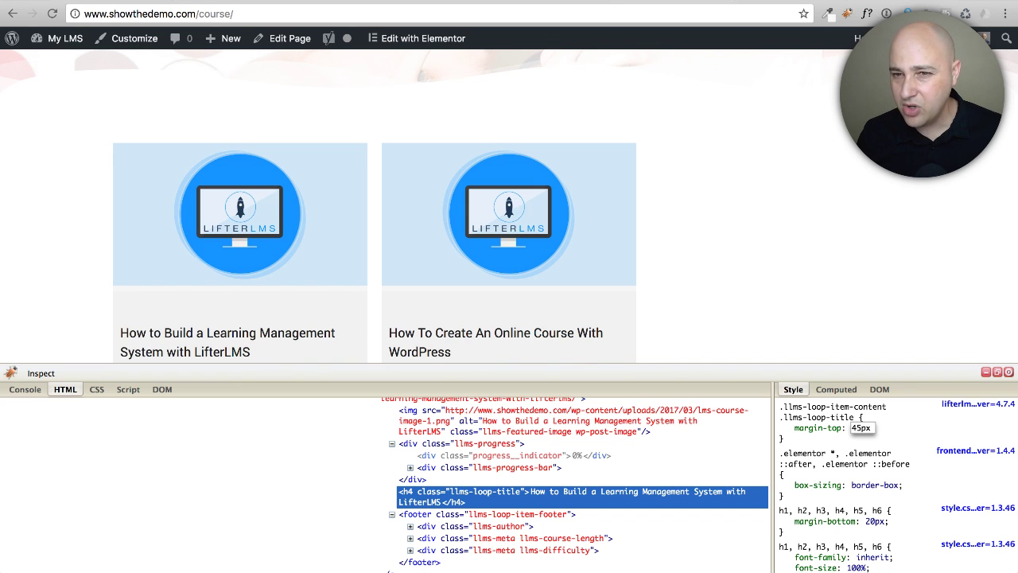
pyautogui.press('BackSpace')
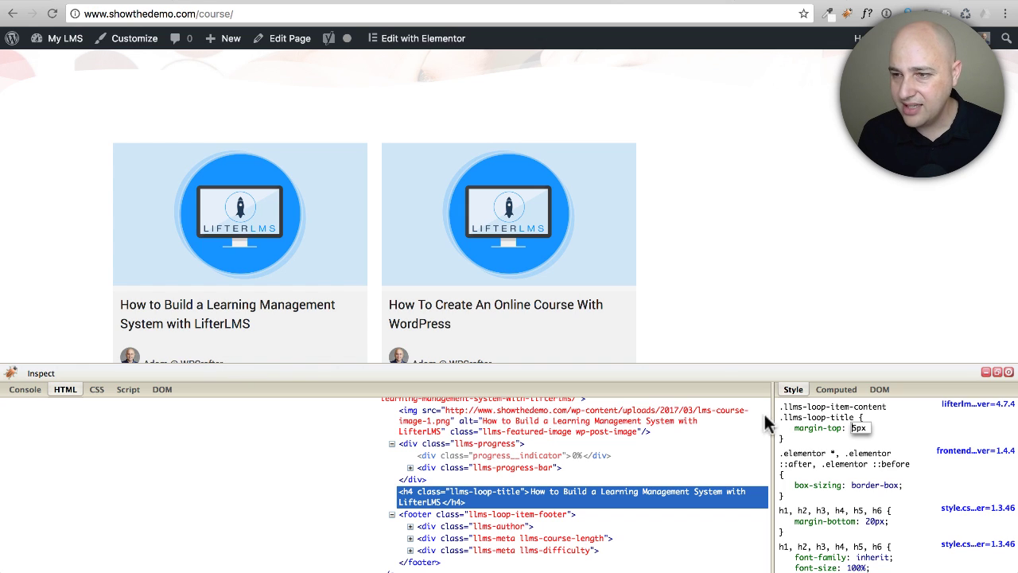
pyautogui.click(831, 437)
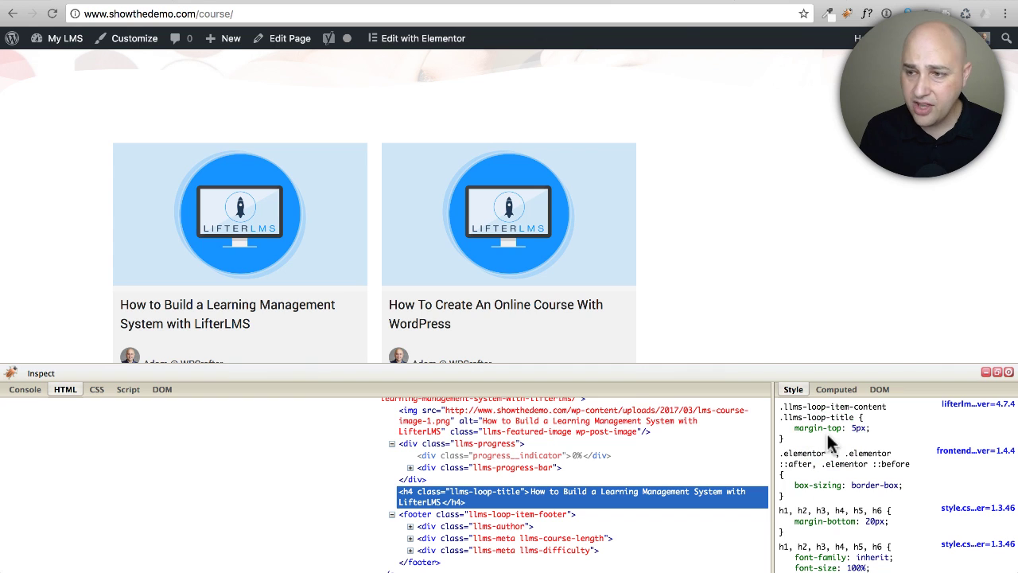
# - Search Google for "css center align text", open the W3Schools text-align reference and highlight the property name in the h1 example
pyautogui.click(872, 428)
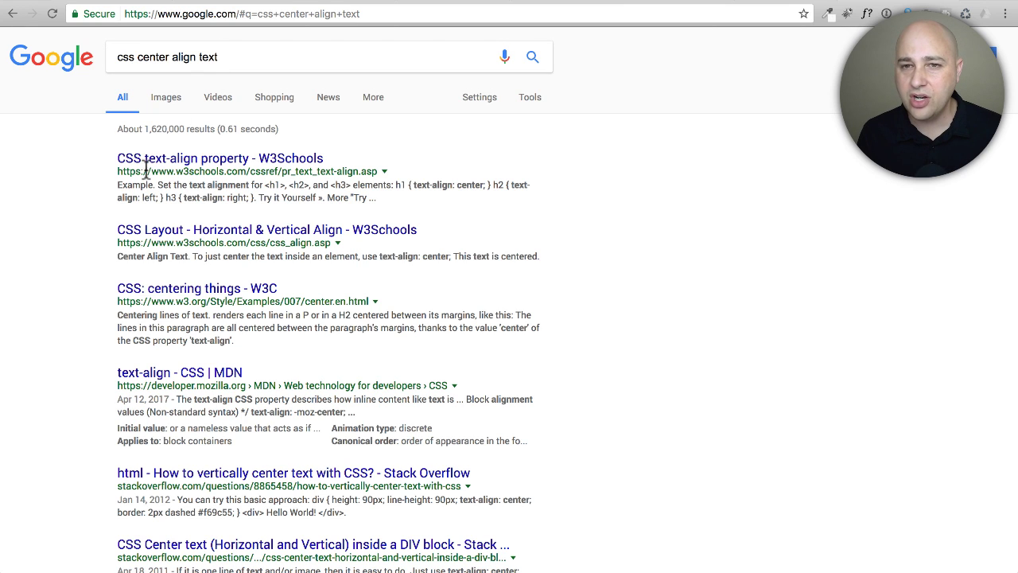
pyautogui.click(222, 159)
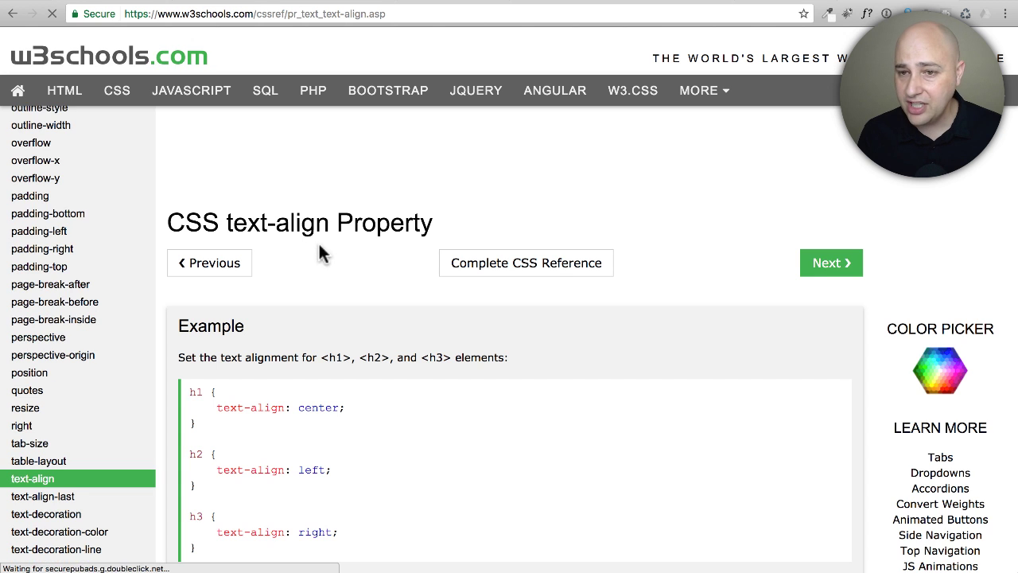
pyautogui.scroll(-2, 348, 253)
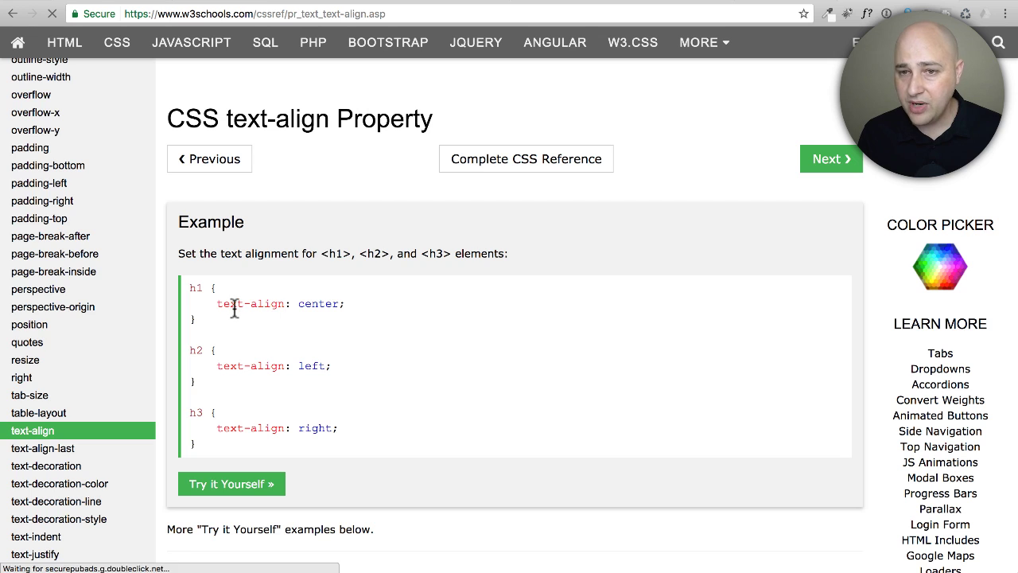
pyautogui.moveTo(218, 304); pyautogui.dragTo(291, 304)
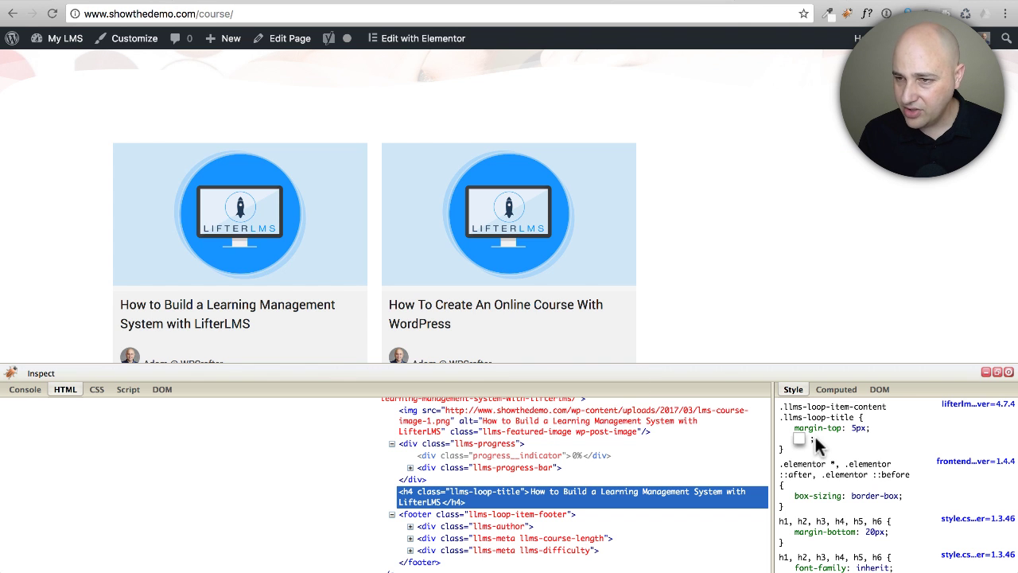
# - Add text-align: center to the .llms-loop-item-content .llms-loop-title rule in Firebug Lite
pyautogui.write('text-align')
pyautogui.press('Tab')
pyautogui.write('center')
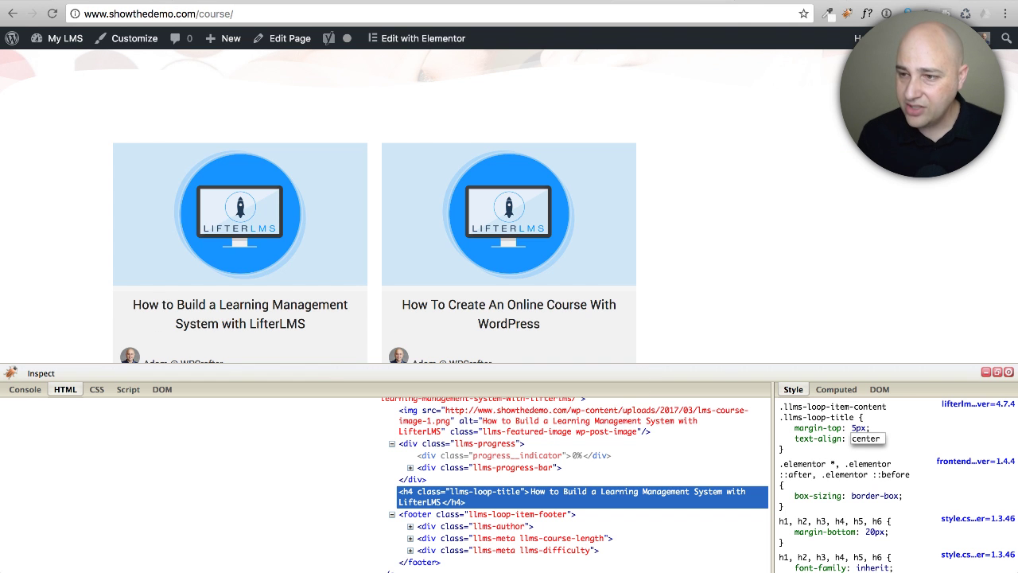
pyautogui.click(909, 437)
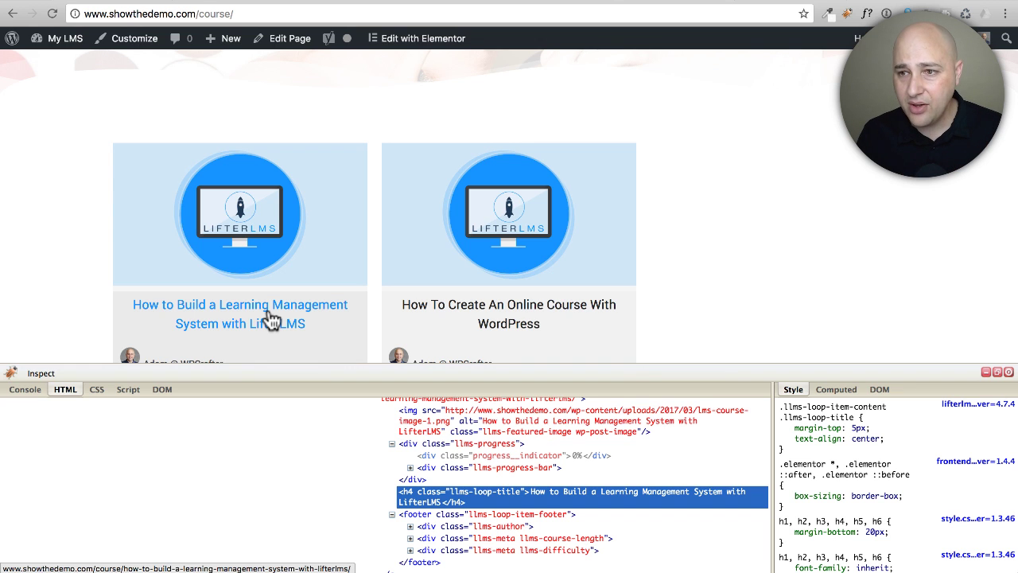
# - Return to the W3Schools text-align page and examine the left and right alignment examples for h2 and h3
pyautogui.hotkey('ctrl', 'Tab')
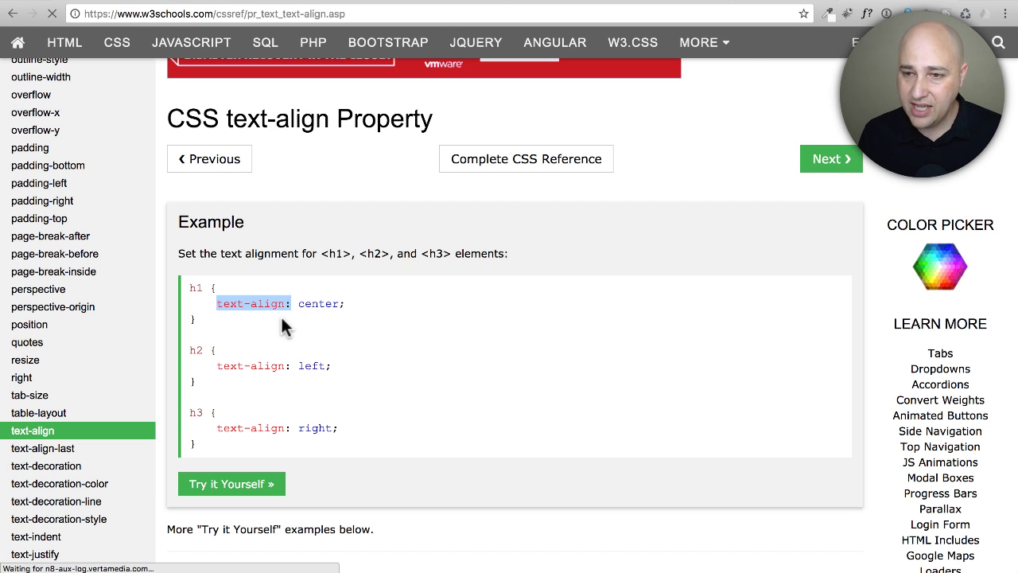
pyautogui.scroll(-1, 282, 319)
pyautogui.scroll(-2, 283, 324)
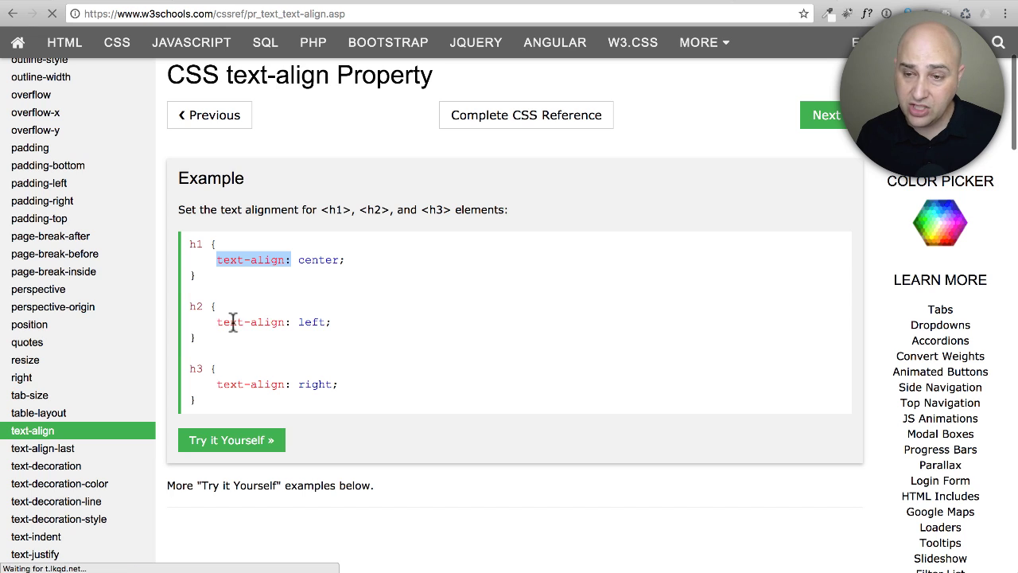
pyautogui.moveTo(217, 322); pyautogui.dragTo(367, 335)
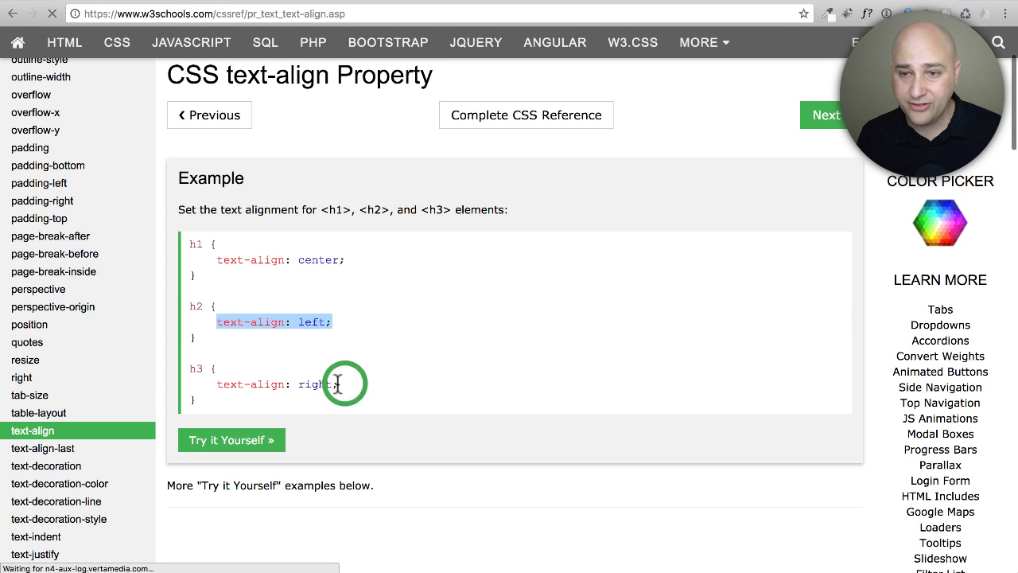
pyautogui.moveTo(339, 384); pyautogui.dragTo(155, 381)
pyautogui.scroll(-4, 348, 381)
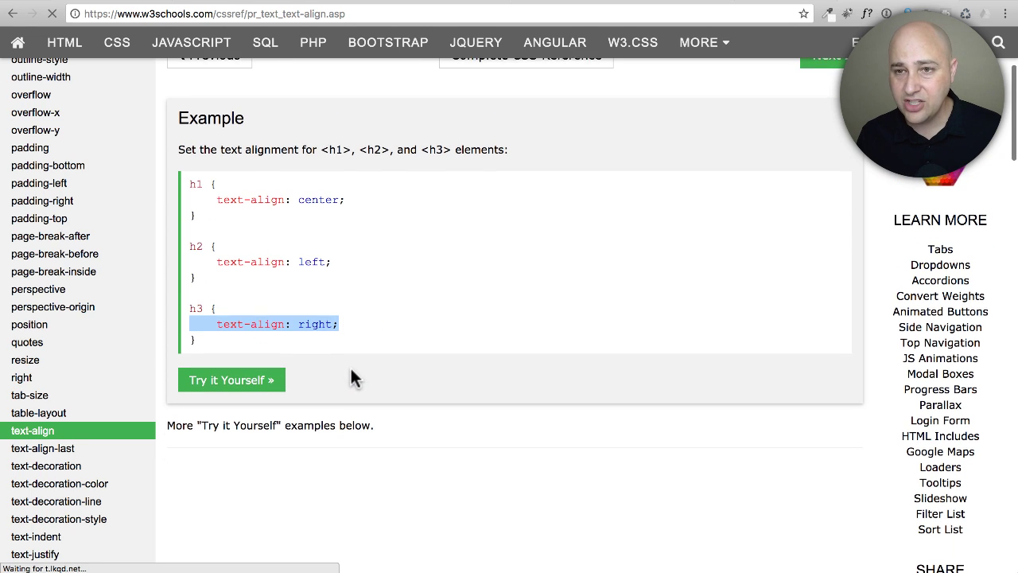
pyautogui.click(356, 333)
pyautogui.moveTo(340, 324); pyautogui.dragTo(218, 322)
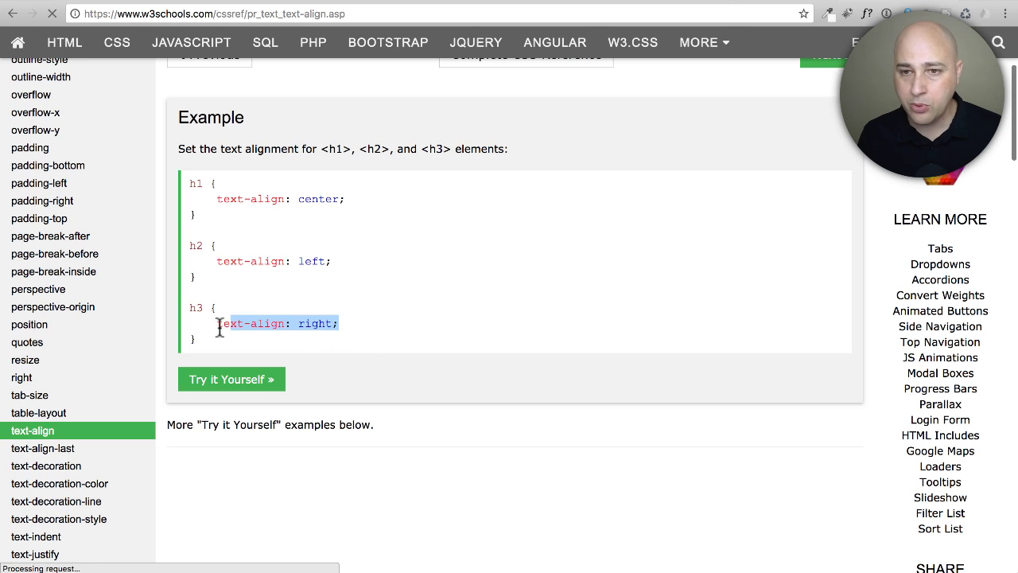
# - Switch back to the live Courses page and copy the complete .llms-loop-title rule from Firebug Lite
pyautogui.click(547, 3)
pyautogui.click(649, 3)
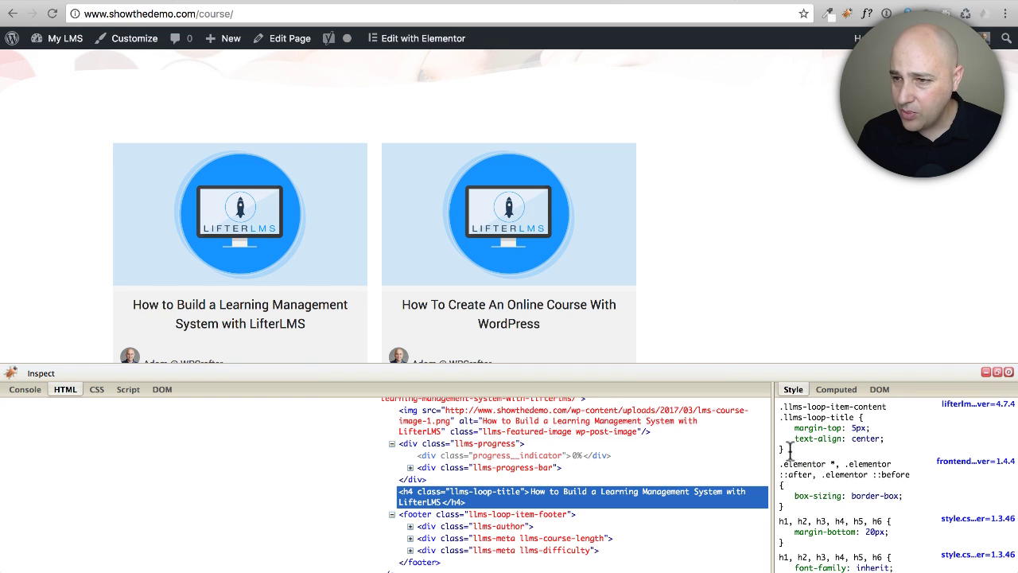
pyautogui.moveTo(801, 452); pyautogui.dragTo(781, 408)
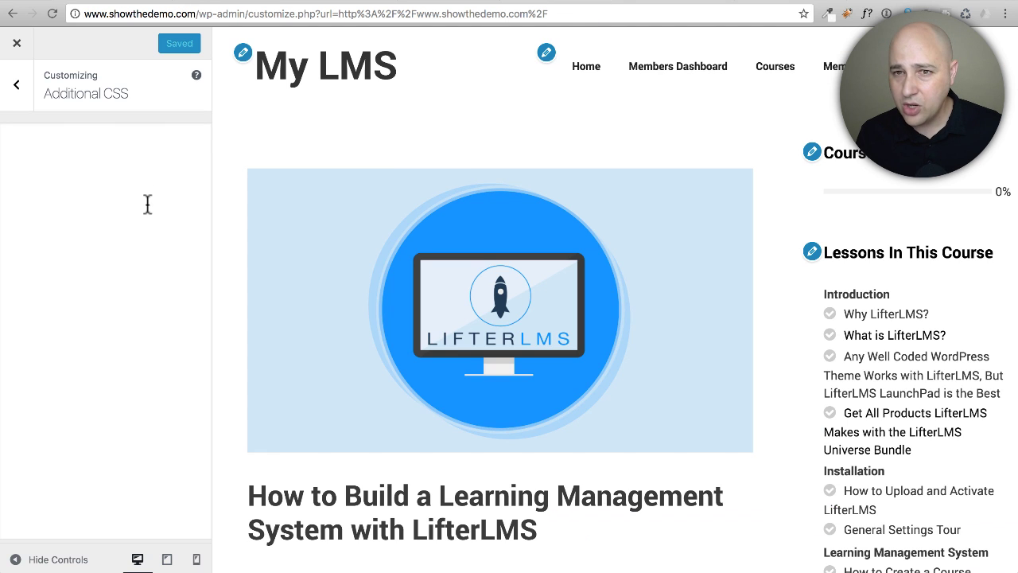
# - In the Customizer with Additional CSS open, load the Courses page in the preview and bring its course cards into view
pyautogui.click(111, 183)
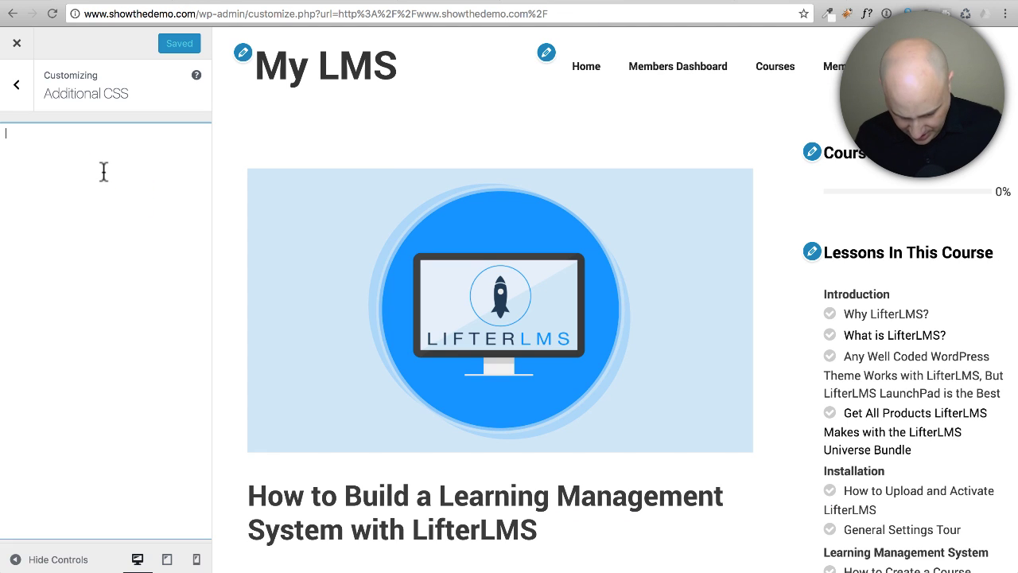
pyautogui.click(763, 69)
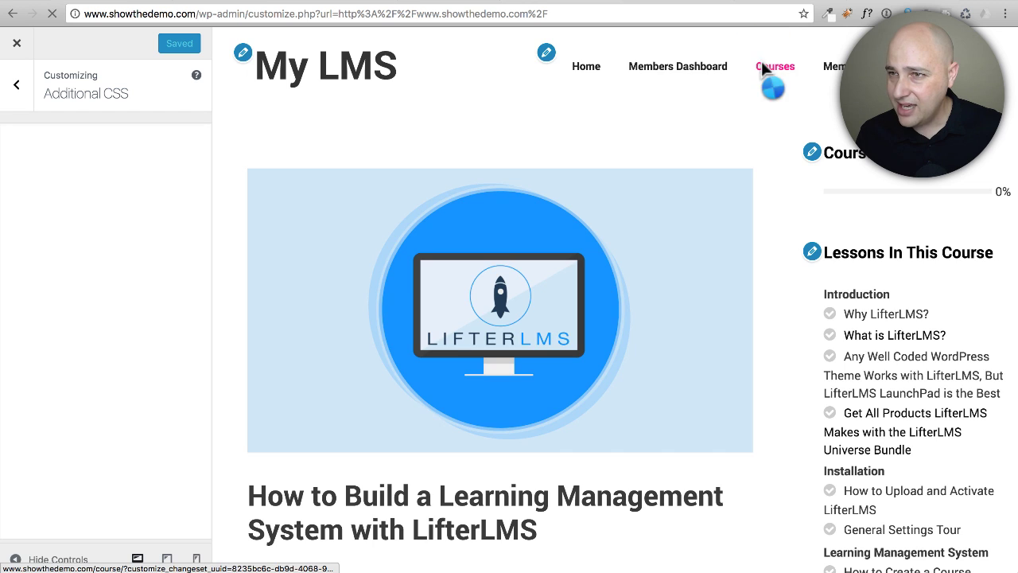
pyautogui.scroll(-2, 357, 190)
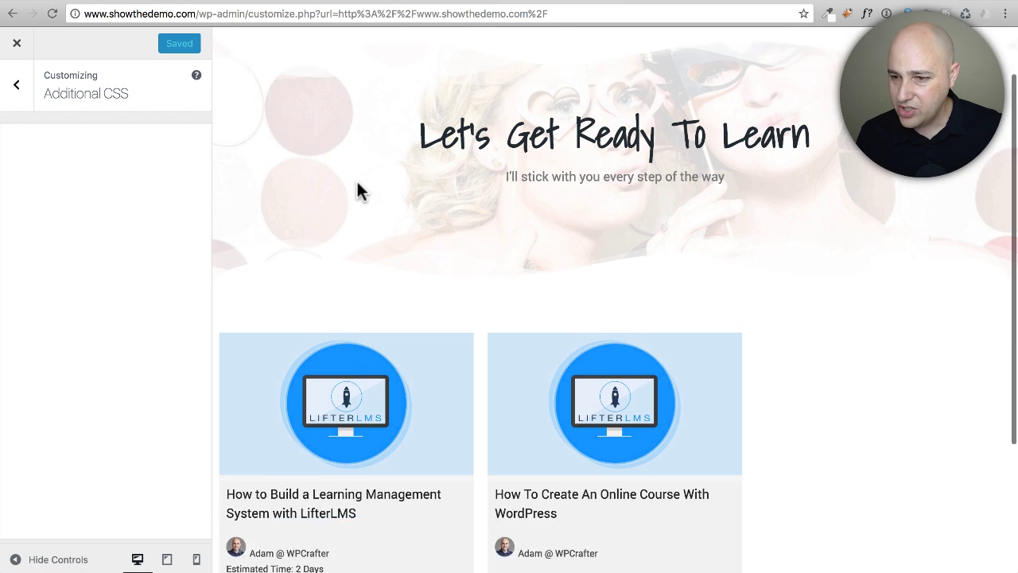
pyautogui.scroll(-5, 356, 191)
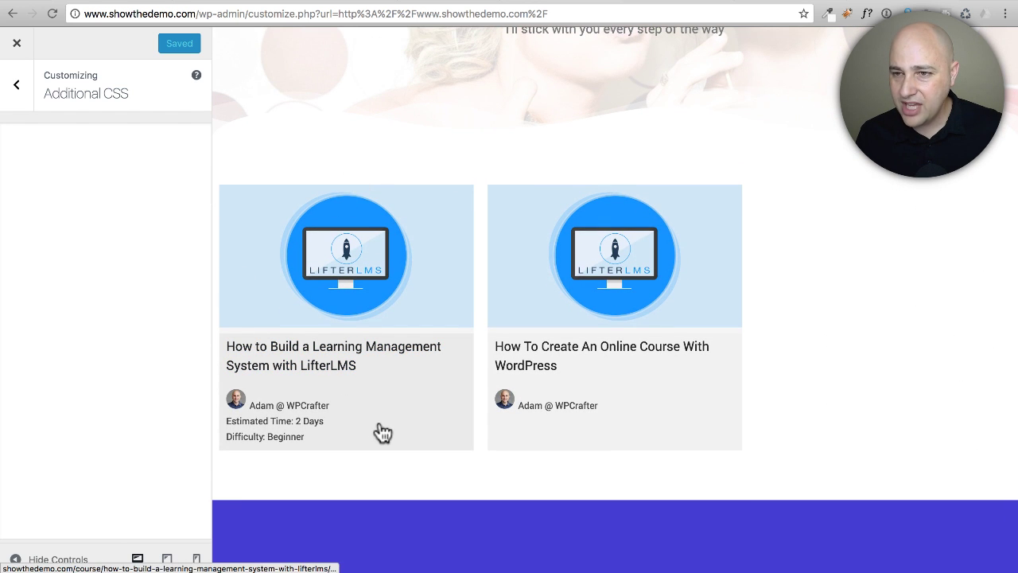
# - Paste the .llms-loop-item-content .llms-loop-title rule with margin-top:5px and text-align:center into Additional CSS and publish it
pyautogui.click(69, 173)
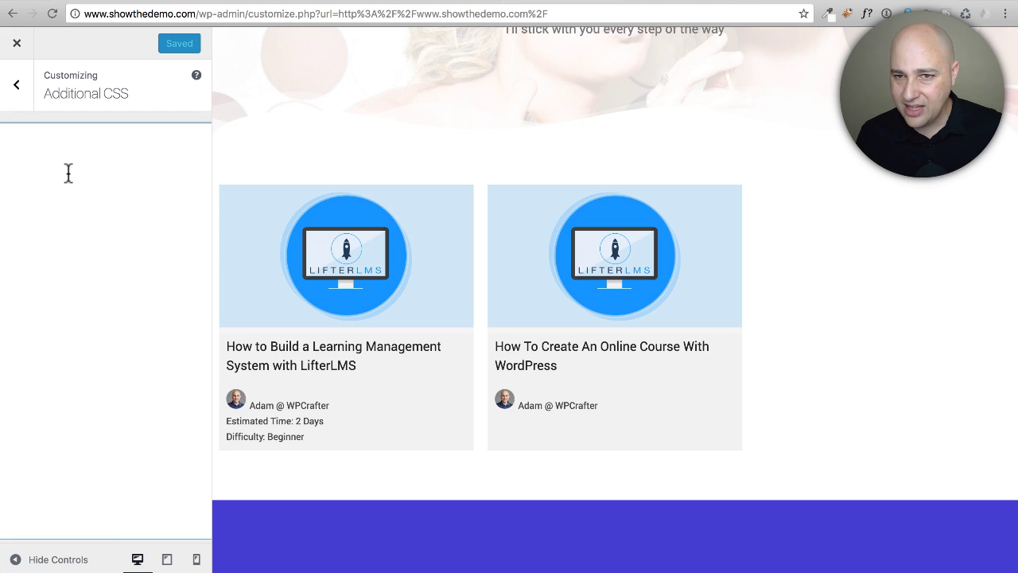
pyautogui.write('.llms-loop-item-content .llms-loop-title {   margin-top:5px;   text-align:center; }')
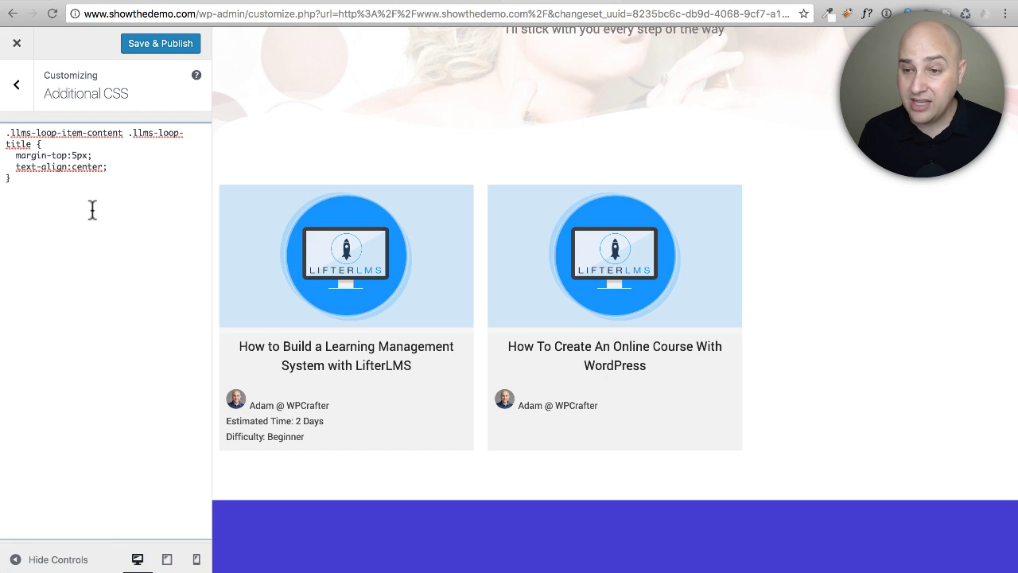
pyautogui.click(151, 49)
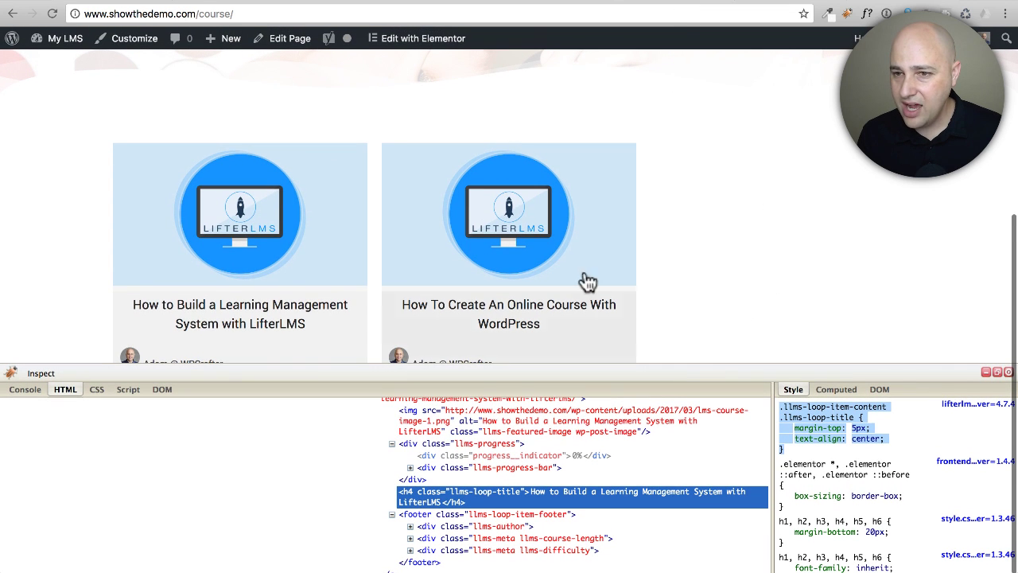
# - Open the live "How to Build a Learning Management System with LifterLMS" course page and inspect its main title heading in Firebug Lite
pyautogui.click(229, 314)
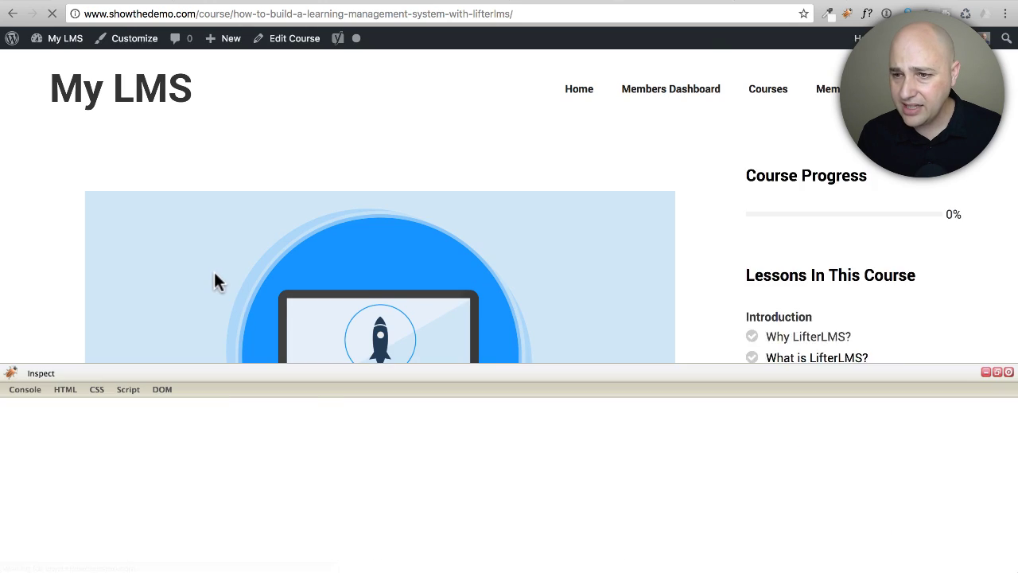
pyautogui.scroll(-5, 214, 269)
pyautogui.scroll(-5, 215, 244)
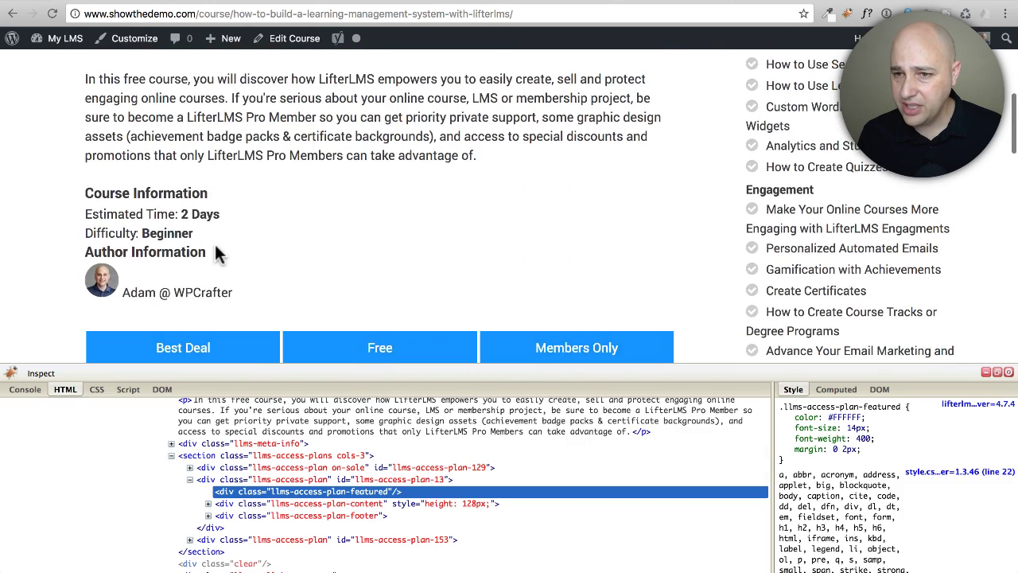
pyautogui.scroll(3, 215, 244)
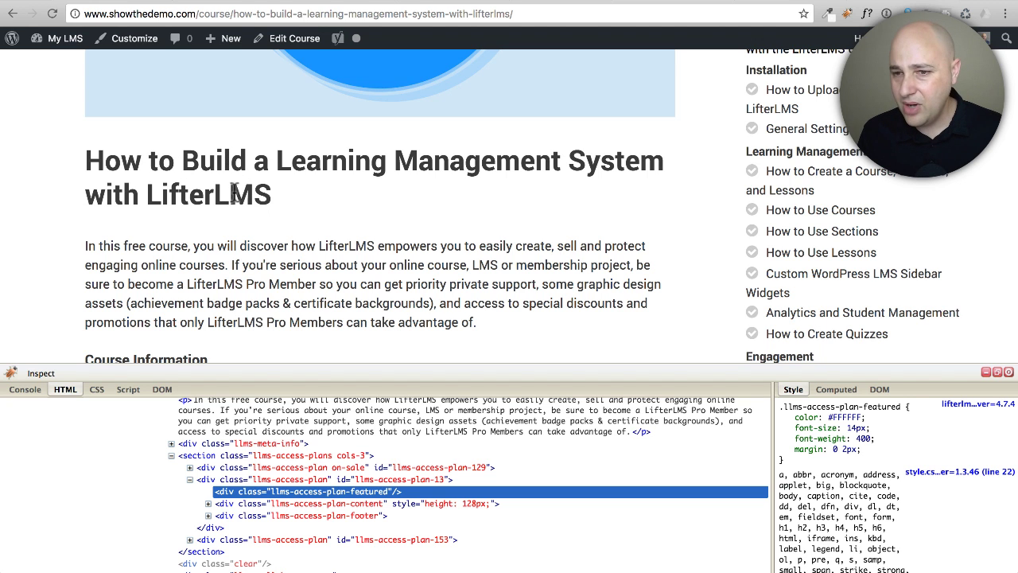
pyautogui.scroll(-2, 235, 194)
pyautogui.scroll(3, 235, 193)
pyautogui.scroll(-1, 193, 200)
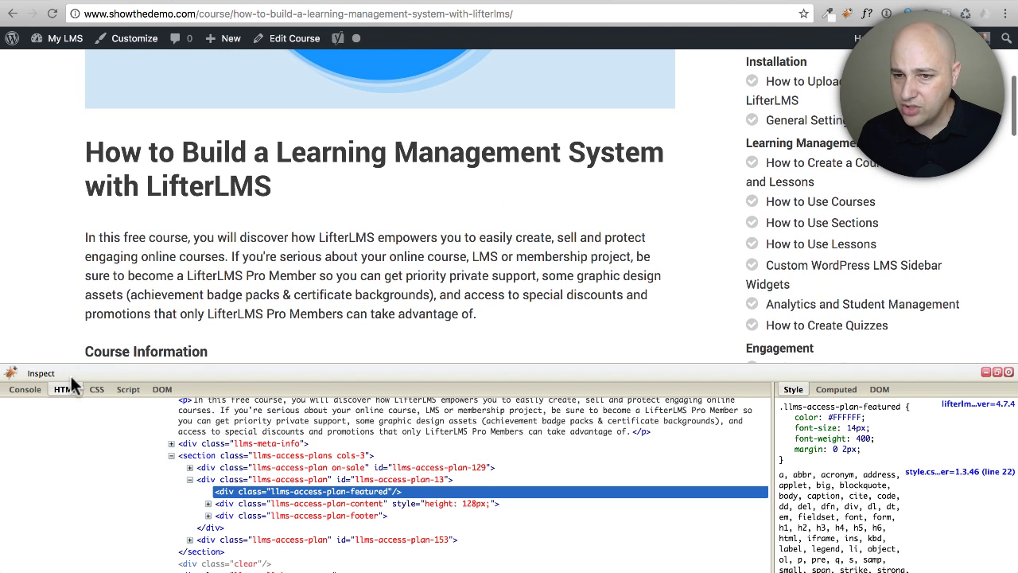
pyautogui.click(30, 371)
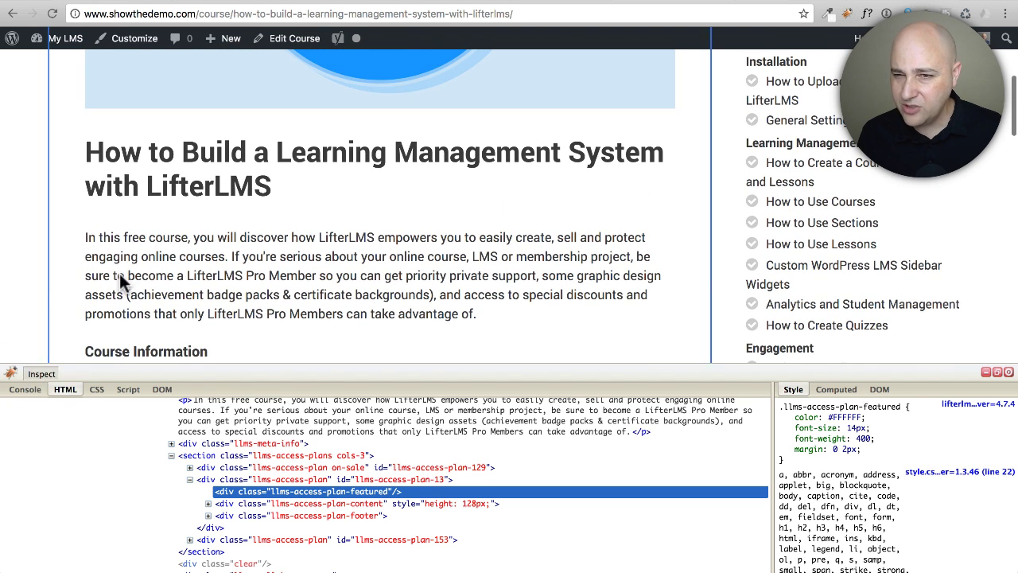
pyautogui.click(140, 181)
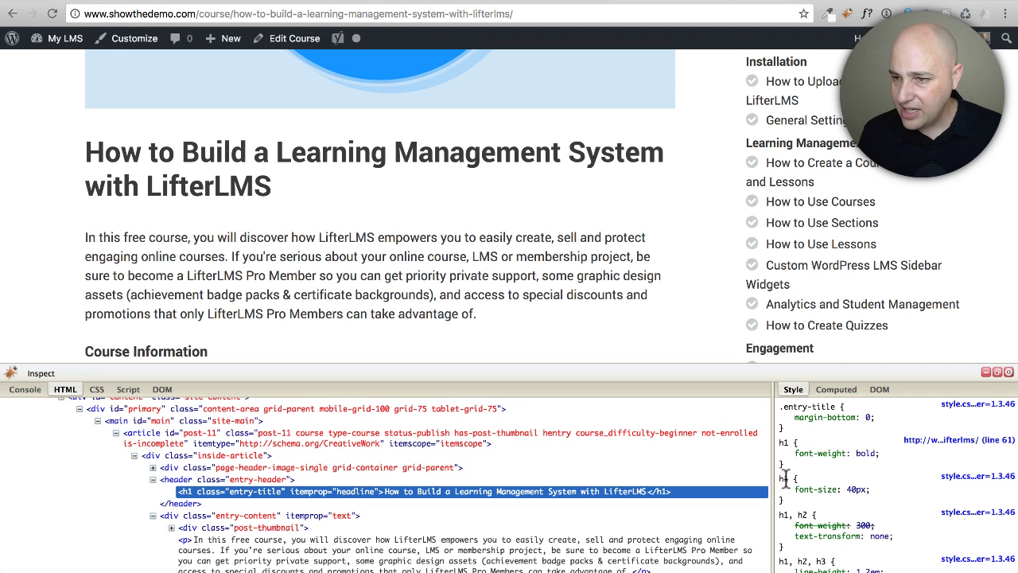
# - Set the font-size of the course title's h1 rule to 30px in Firebug Lite
pyautogui.click(855, 489)
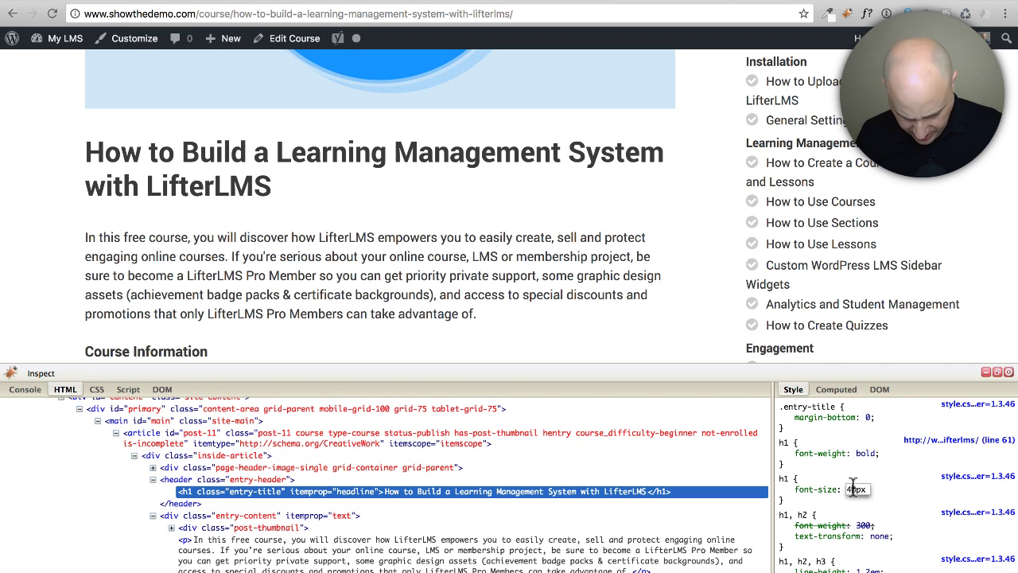
pyautogui.press('BackSpace')
pyautogui.write('3')
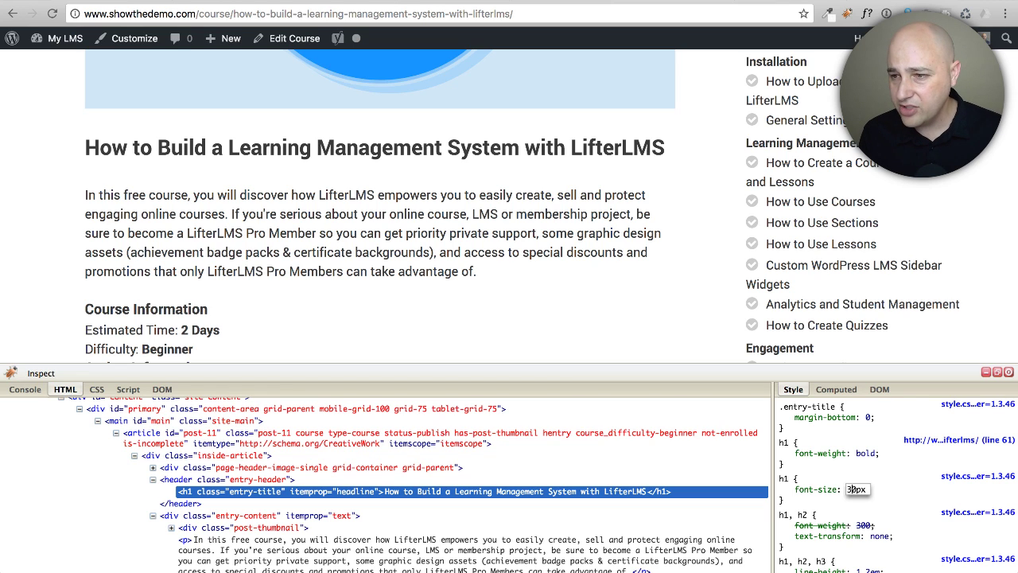
pyautogui.click(830, 467)
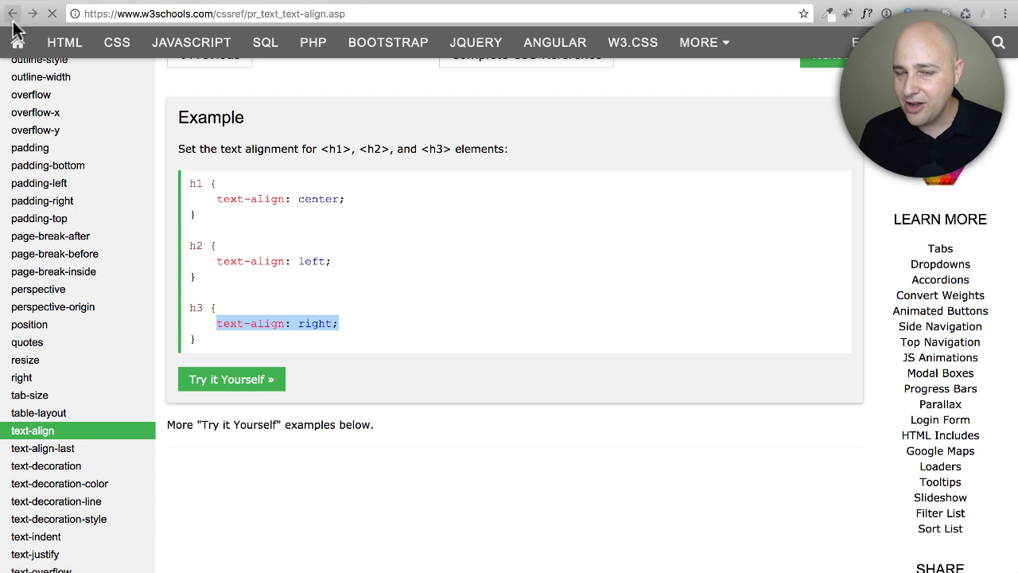
# - Return from the W3Schools text-align page to the Google results and search for "css font weight"
pyautogui.click(12, 13)
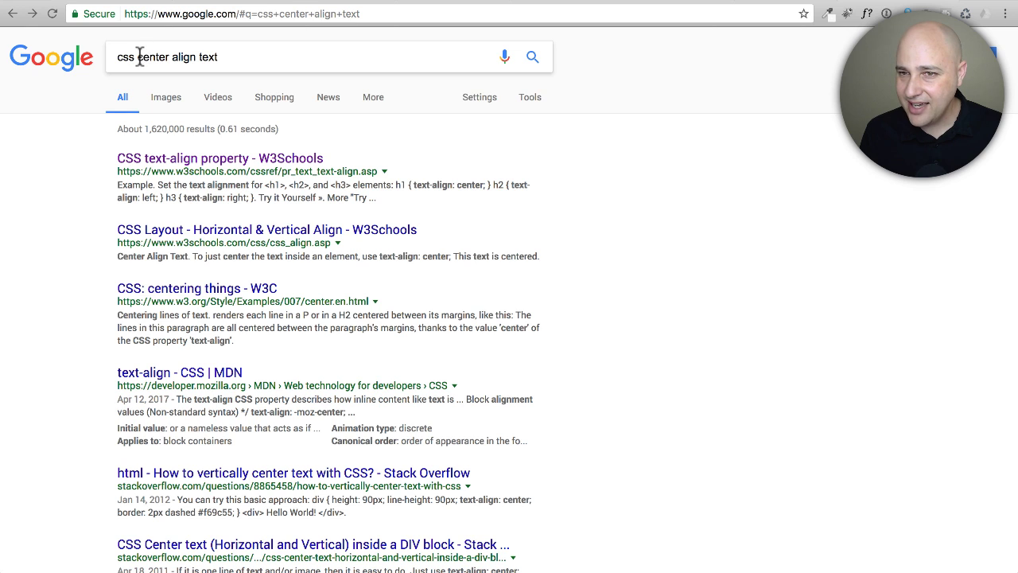
pyautogui.doubleClick(144, 57)
pyautogui.keyDown('shift'); pyautogui.click(301, 54); pyautogui.keyUp('shift')
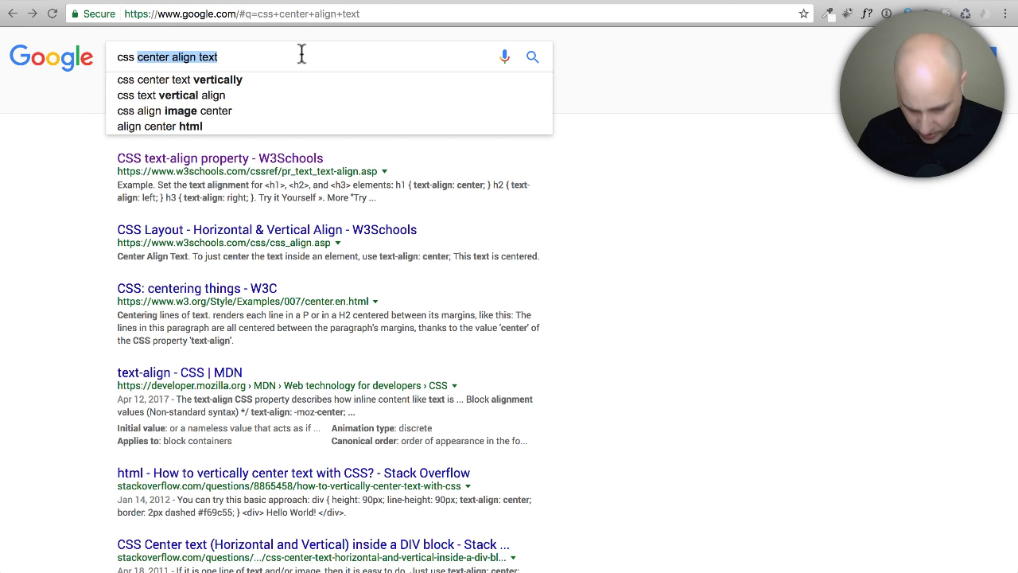
pyautogui.write('font weight')
pyautogui.press('Return')
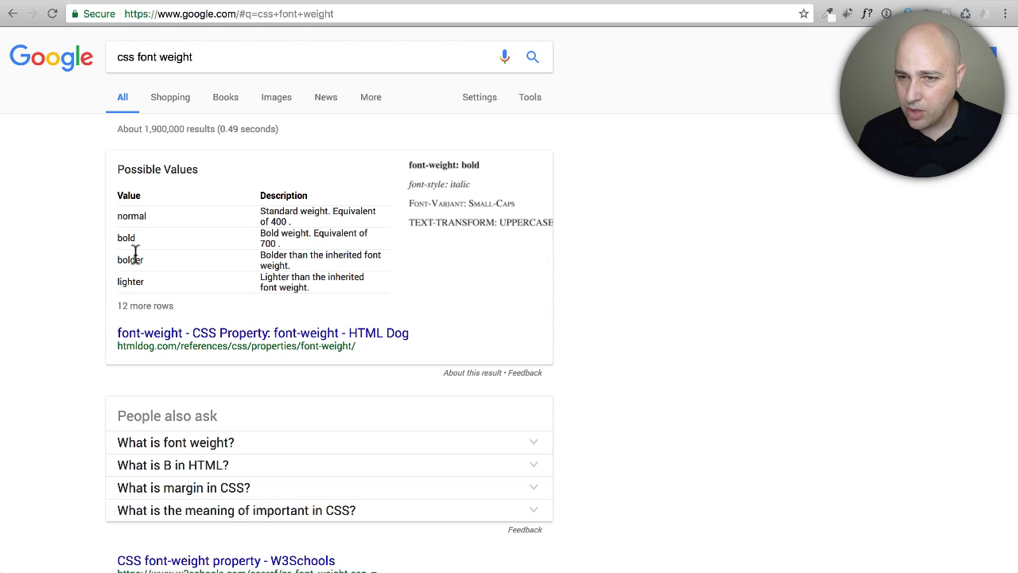
# - Switch back to the live course page and set the h1 rule's font-weight to normal in Firebug Lite
pyautogui.click(665, 3)
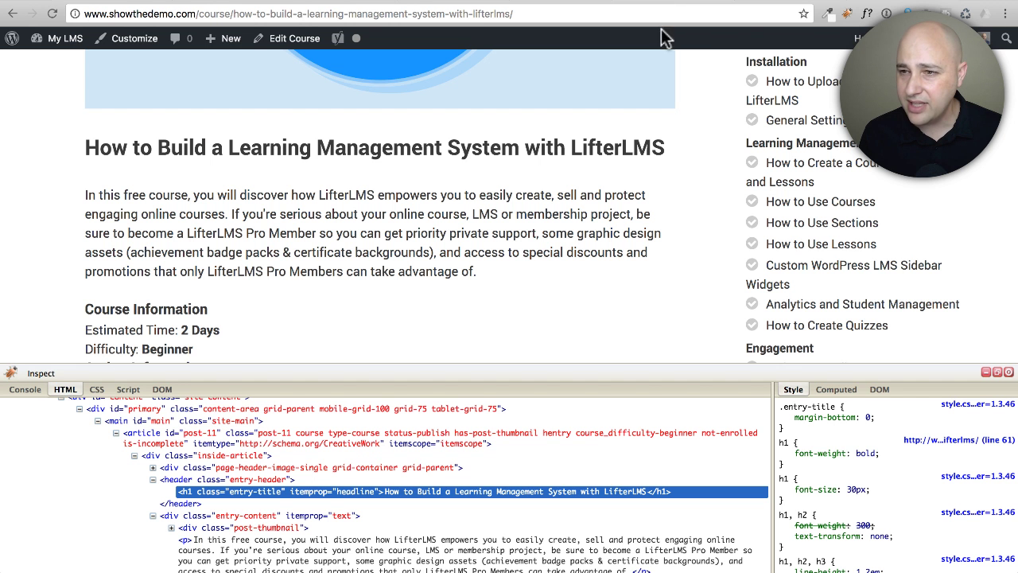
pyautogui.click(864, 453)
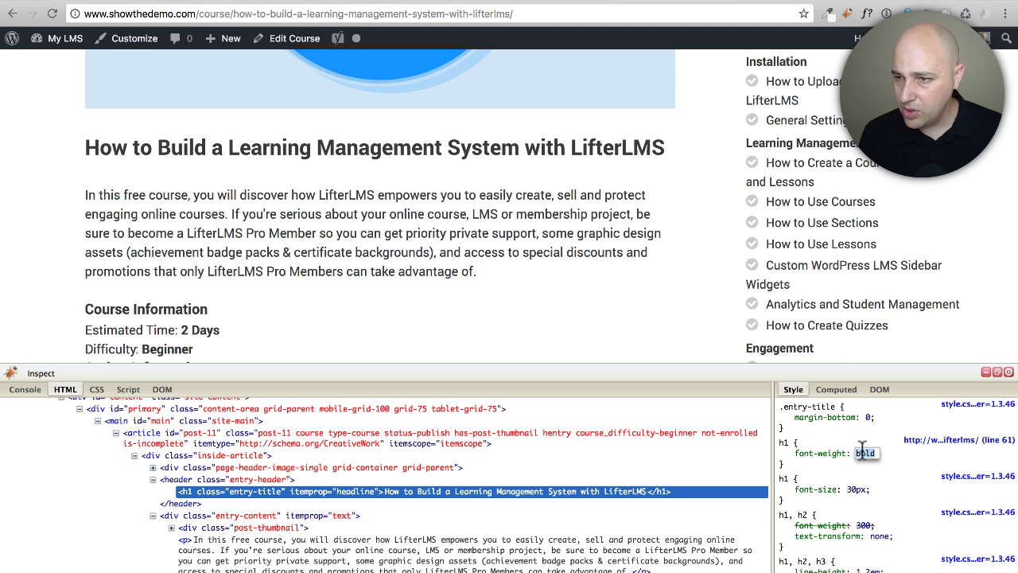
pyautogui.write('normal')
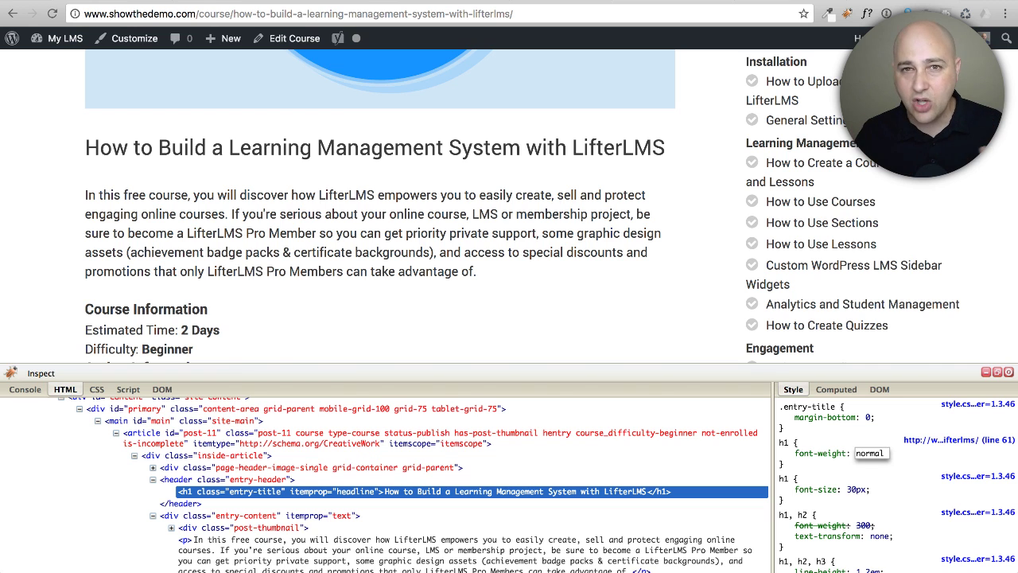
# - Inspect the "Best Deal" access plan heading in Firebug Lite to bring up its .llms-access-plan-title rule
pyautogui.scroll(-5, 416, 261)
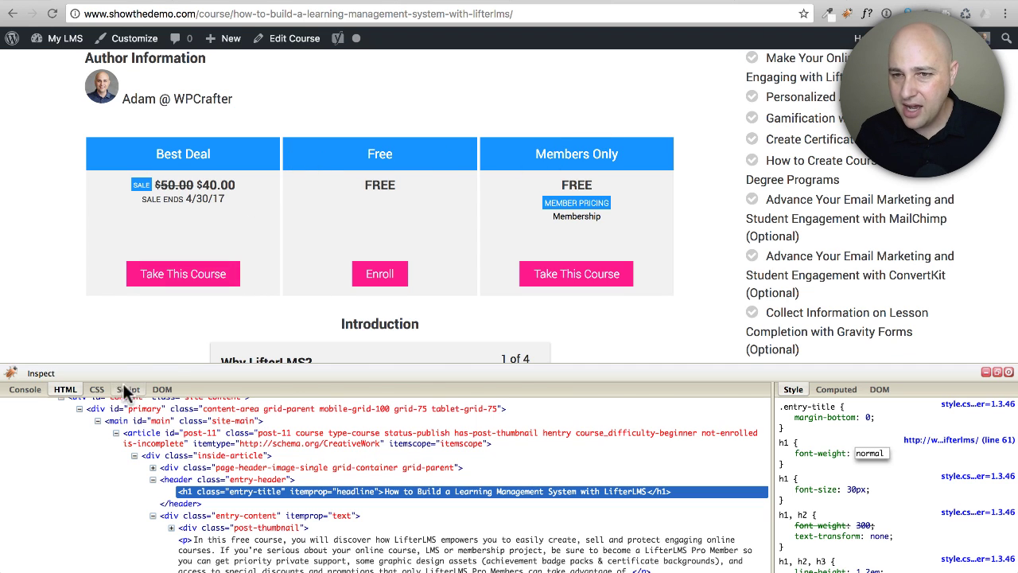
pyautogui.click(40, 371)
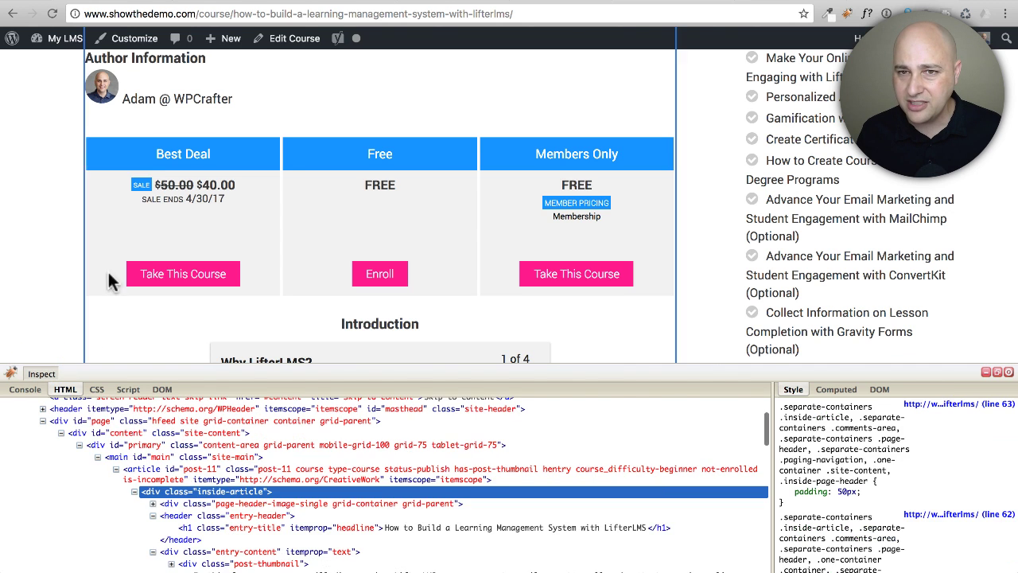
pyautogui.click(127, 175)
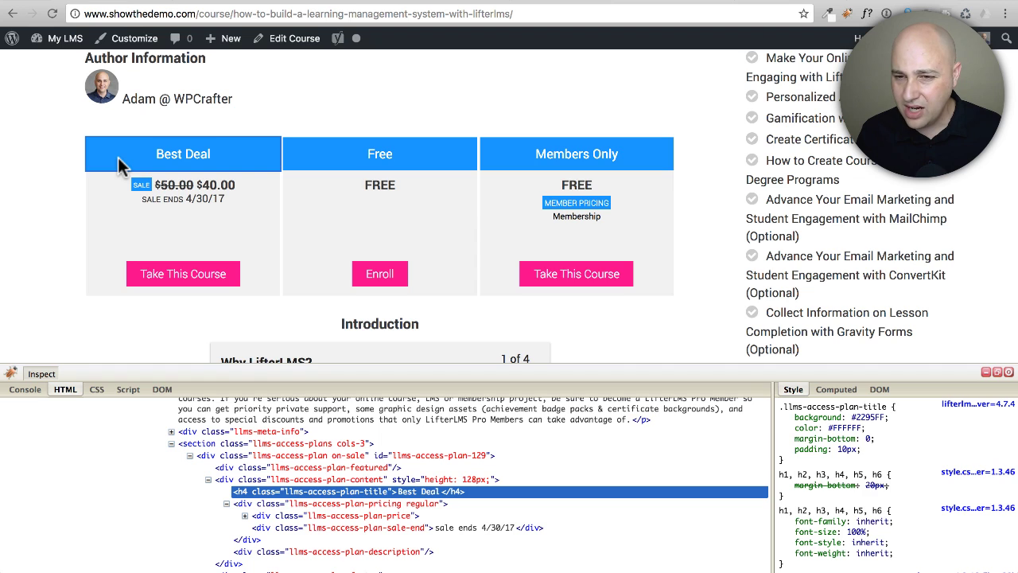
pyautogui.click(118, 165)
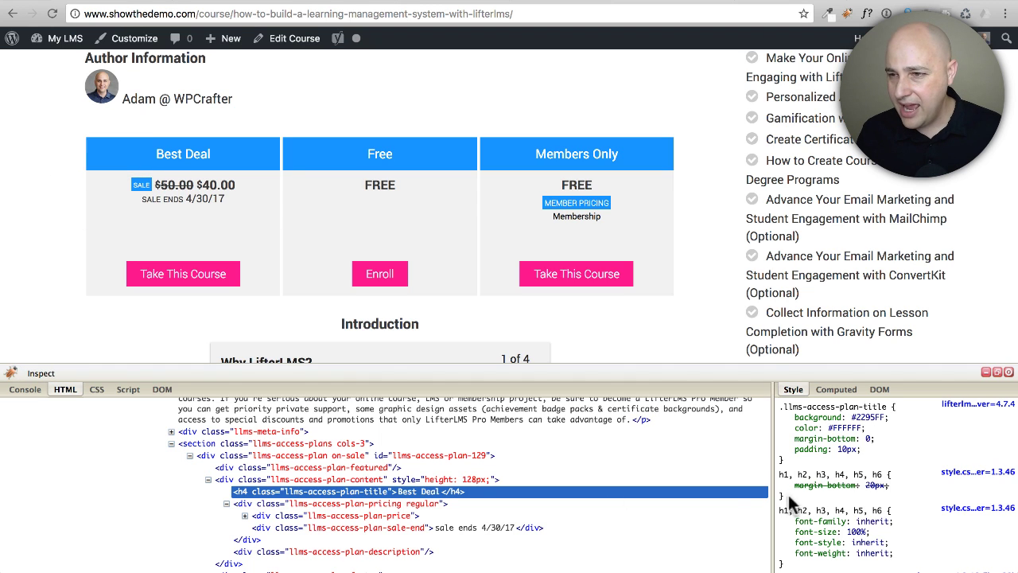
# - Set the background of the .llms-access-plan-title rule to #333333
pyautogui.moveTo(871, 419)
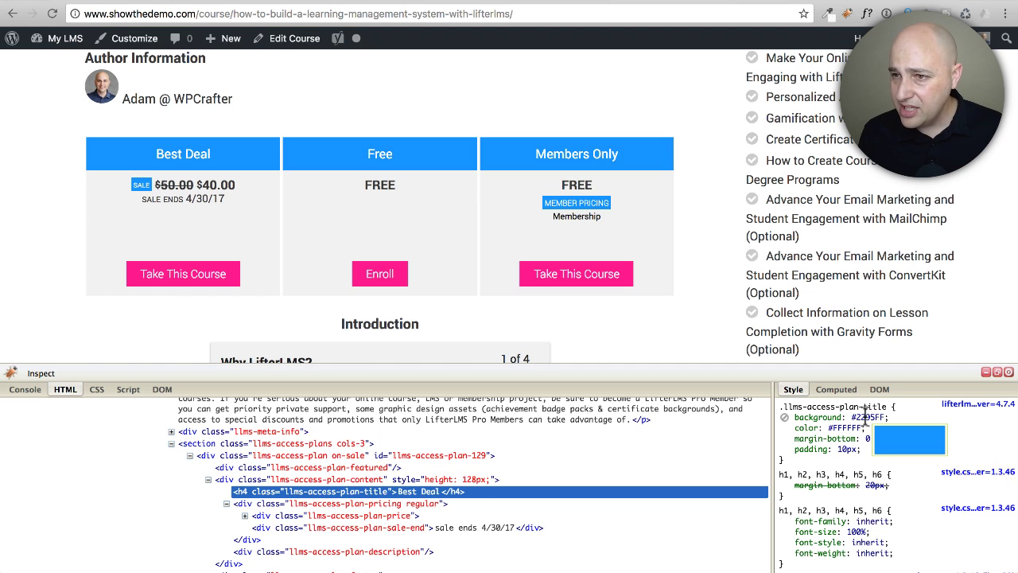
pyautogui.click(863, 417)
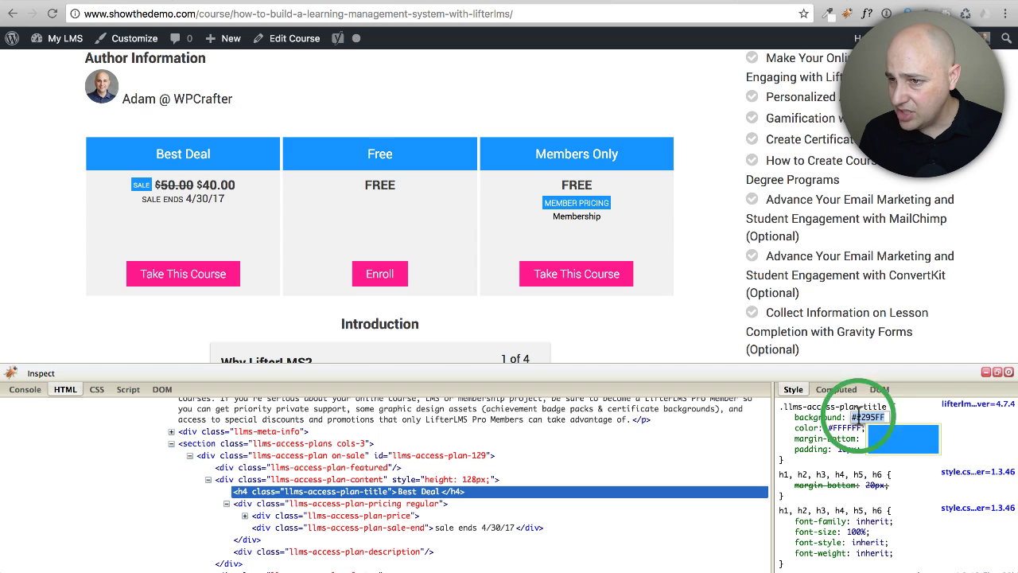
pyautogui.click(858, 416)
pyautogui.doubleClick(858, 416)
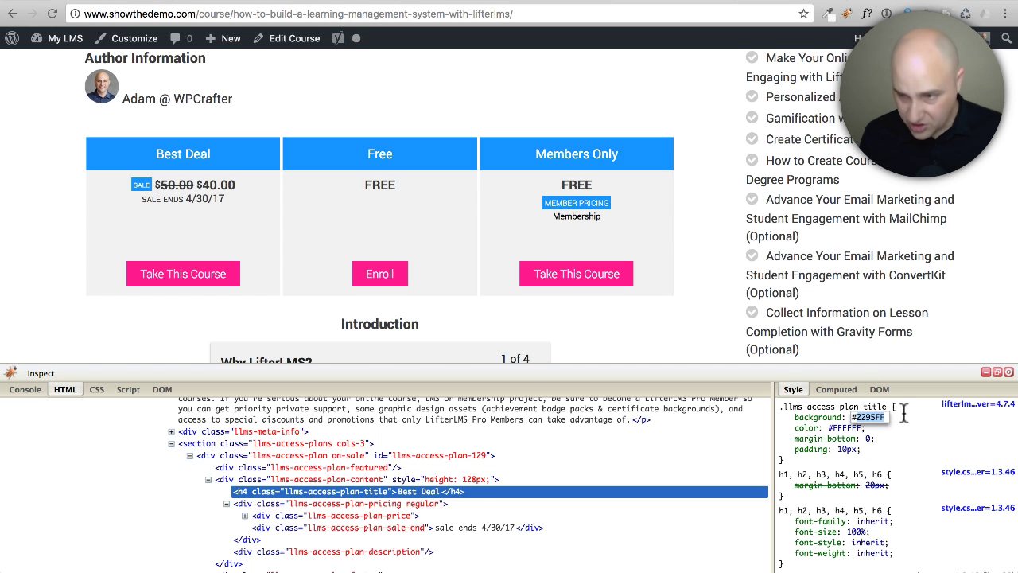
pyautogui.write('#333333')
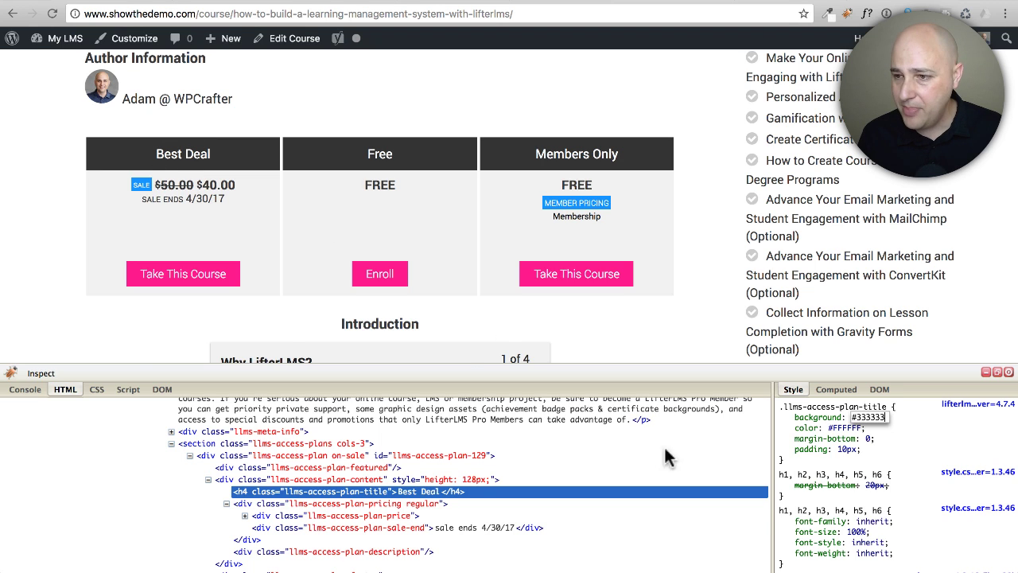
# - Try 30px padding in the .llms-access-plan-title rule and settle on 5px
pyautogui.click(841, 450)
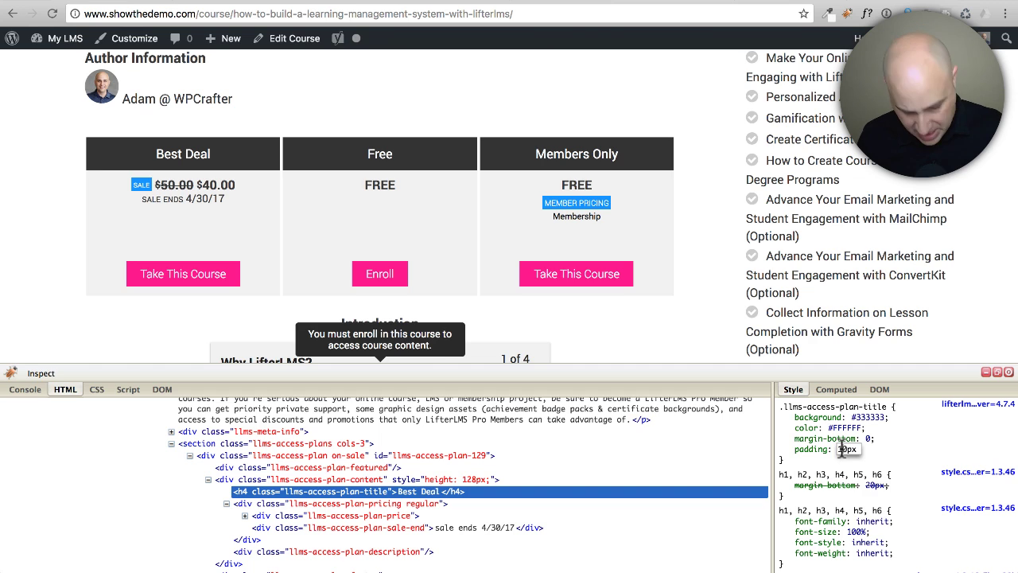
pyautogui.write('30px')
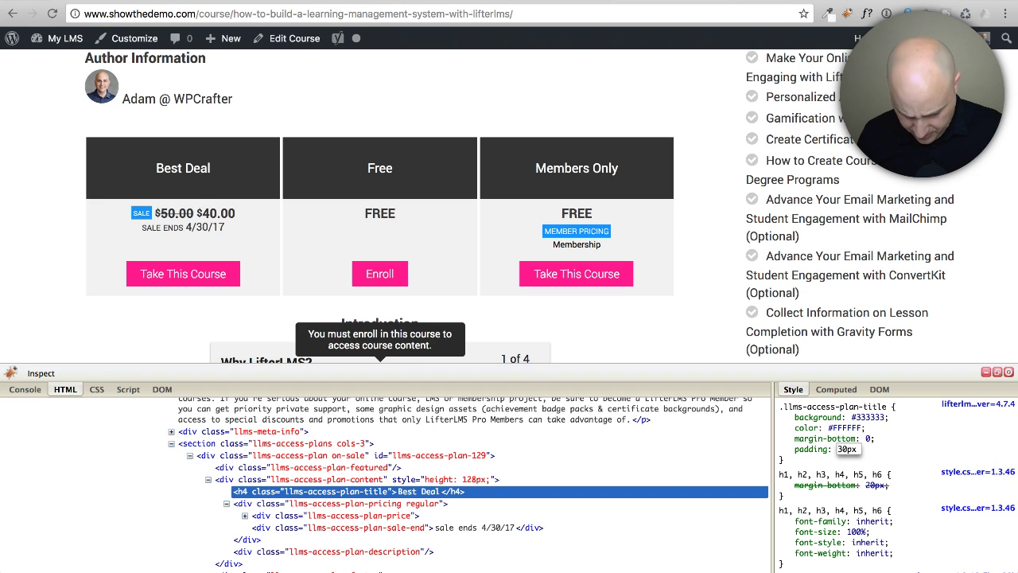
pyautogui.write('5px')
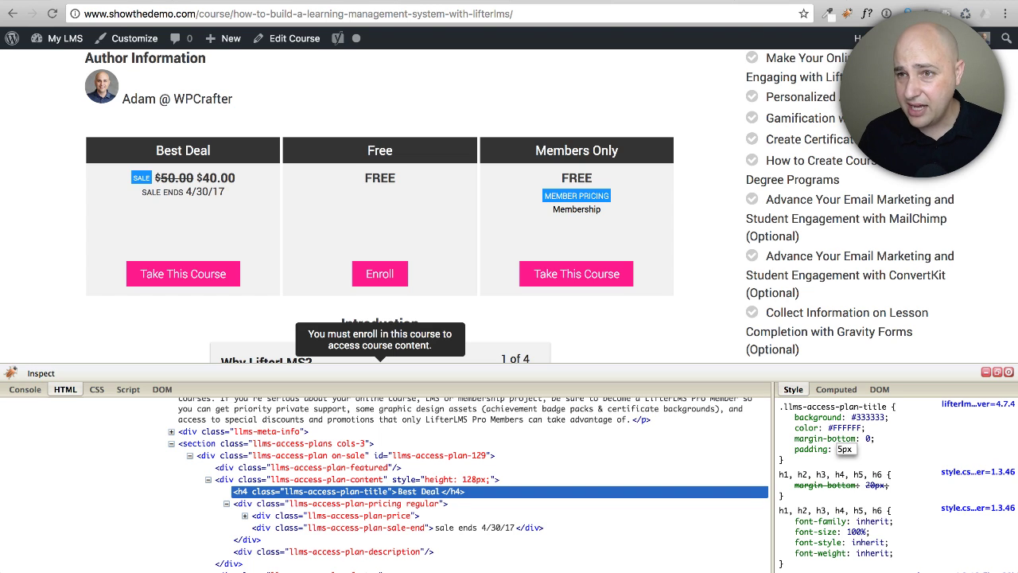
# - Copy the complete edited .llms-access-plan-title rule and paste it below the existing rule in the Customizer's Additional CSS
pyautogui.click(800, 470)
pyautogui.moveTo(795, 459); pyautogui.dragTo(777, 398)
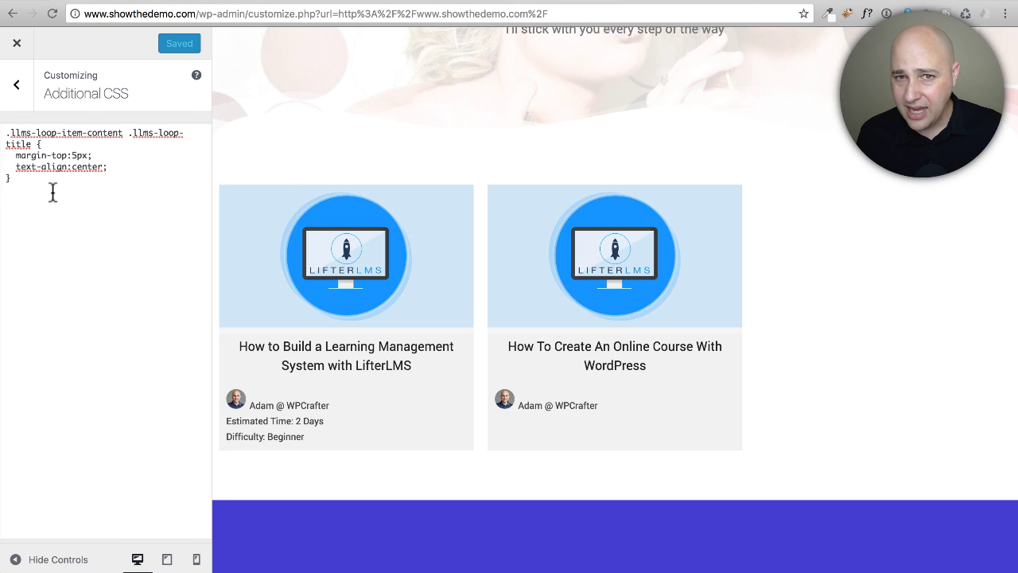
pyautogui.click(52, 181)
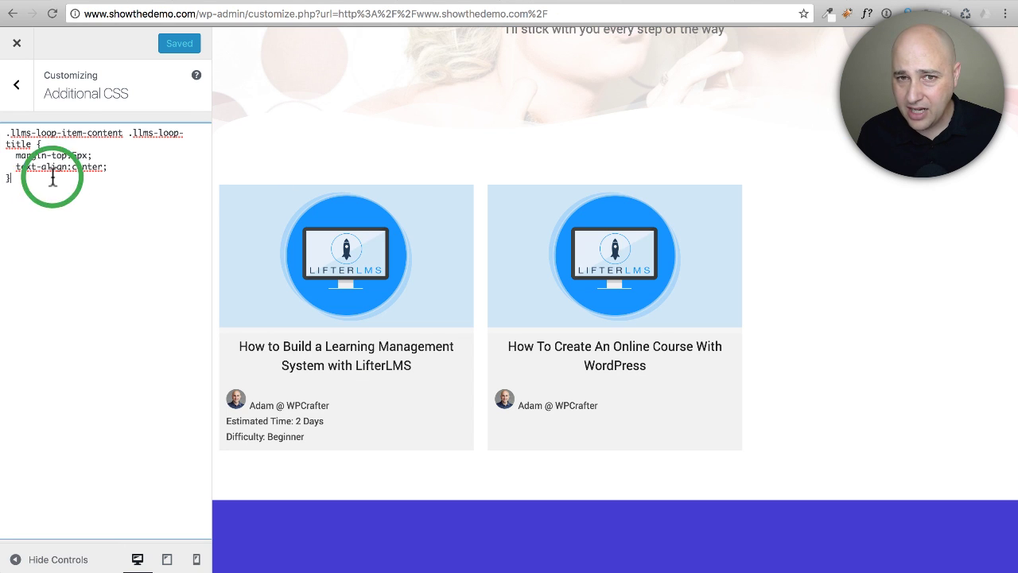
pyautogui.press('Return')
pyautogui.press('Return')
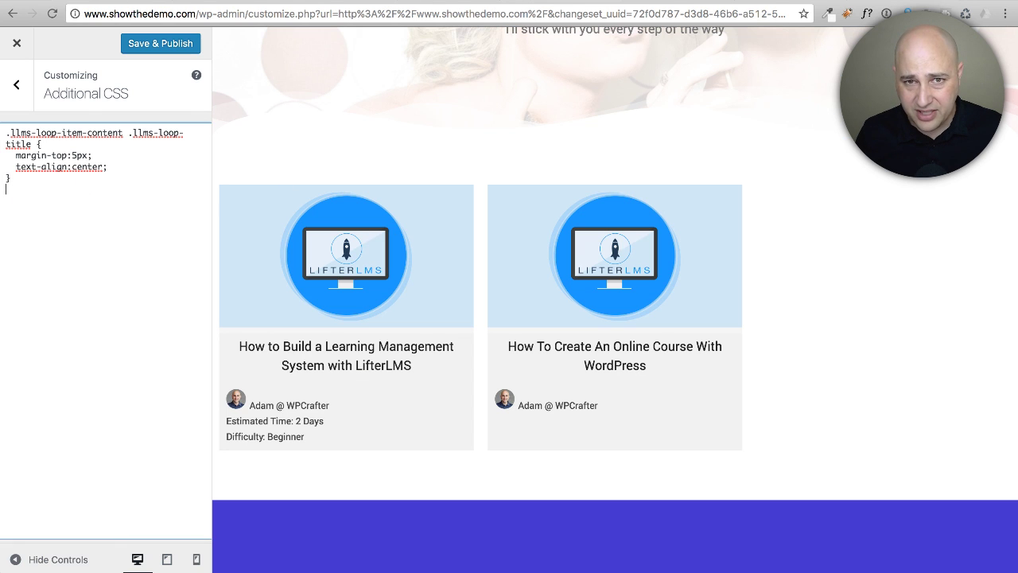
pyautogui.write('.llms-access-plan-title {   background:#333333;   color:#FFFFFF;   margin-bottom:0;   padding:5px; }')
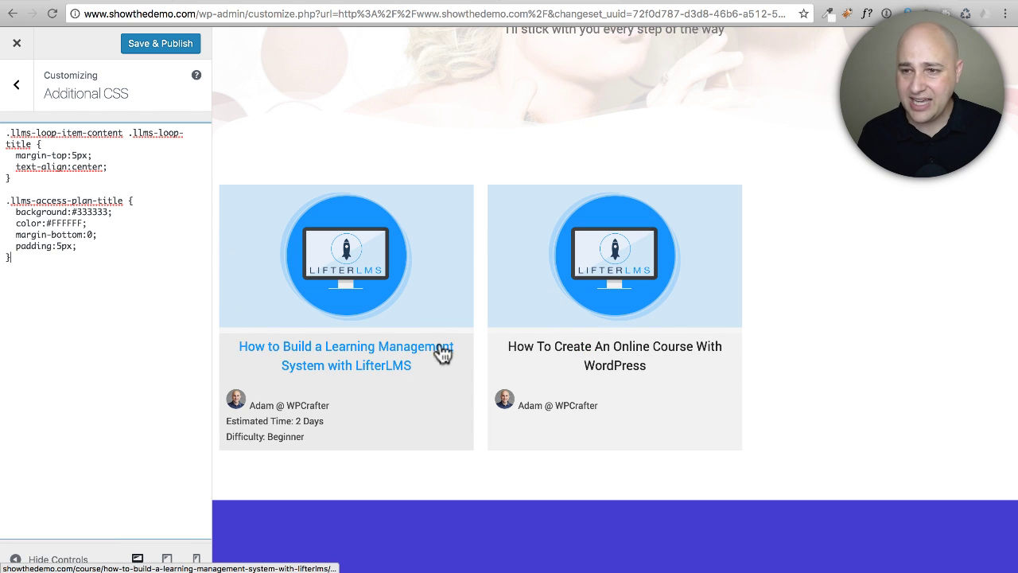
# - Load the "How to Build a Learning Management System with LifterLMS" course in the Customizer preview to check its access plans
pyautogui.scroll(3, 446, 354)
pyautogui.scroll(-3, 450, 352)
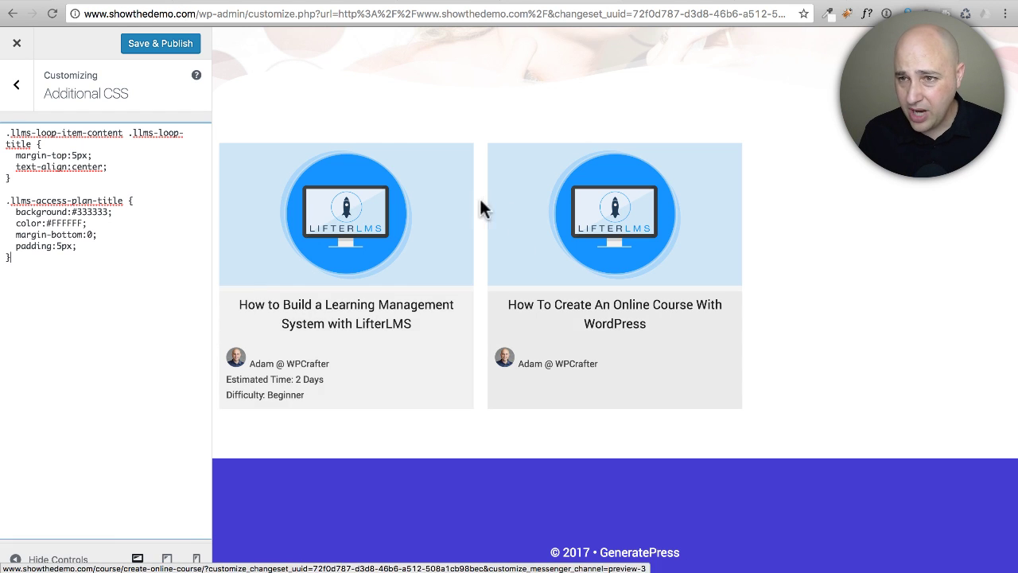
pyautogui.click(400, 326)
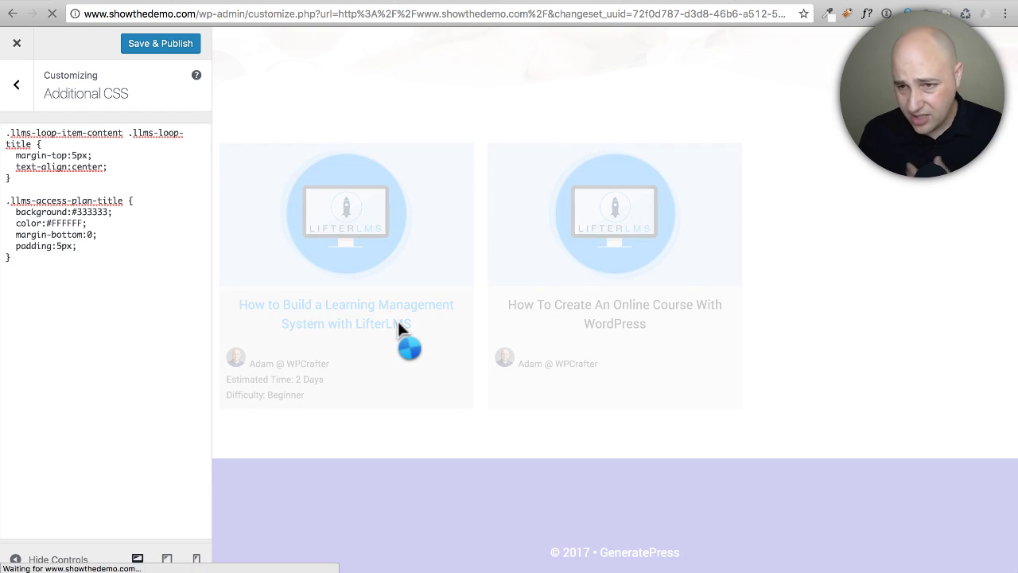
pyautogui.scroll(-10, 402, 302)
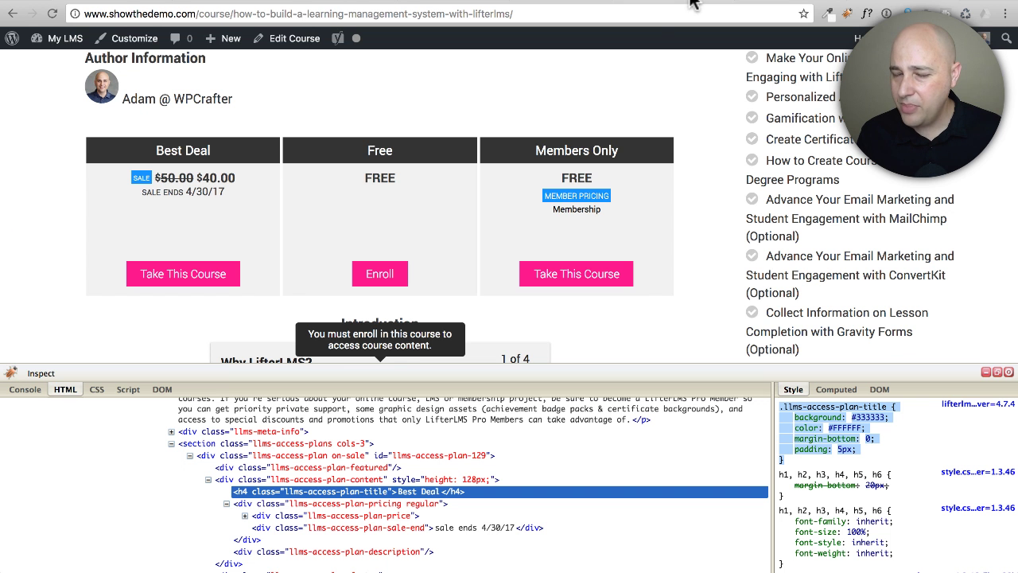
# - On the live course page, inspect the Best Deal plan's "Take This Course" button in Firebug Lite and review its style rules
pyautogui.scroll(-1, 278, 294)
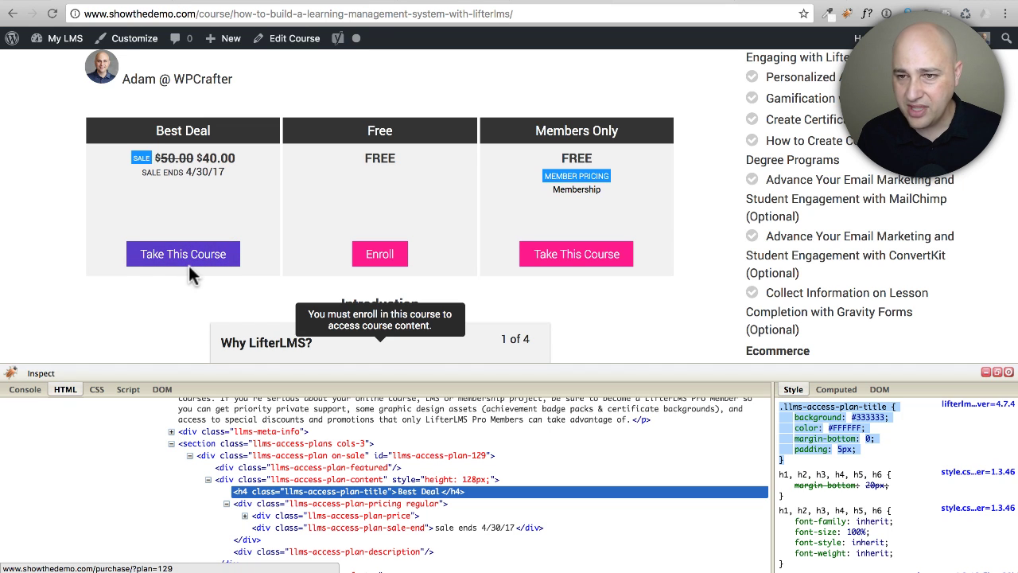
pyautogui.scroll(-1, 189, 266)
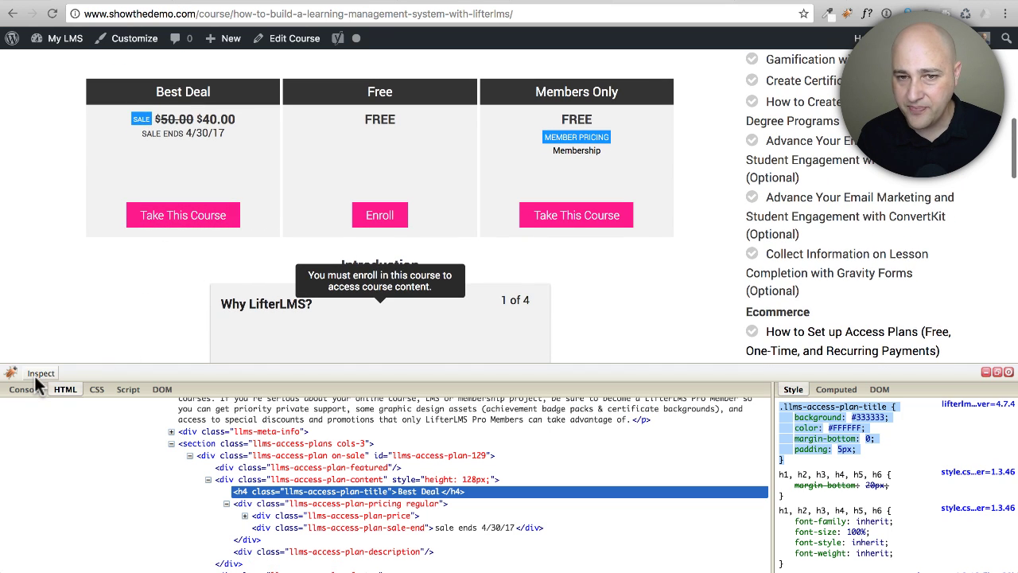
pyautogui.click(41, 373)
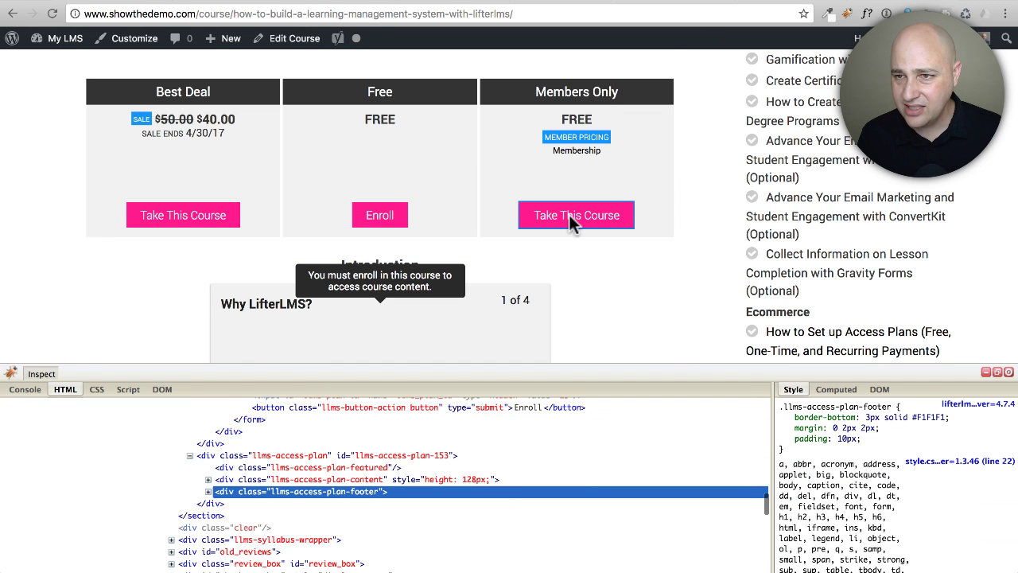
pyautogui.click(199, 218)
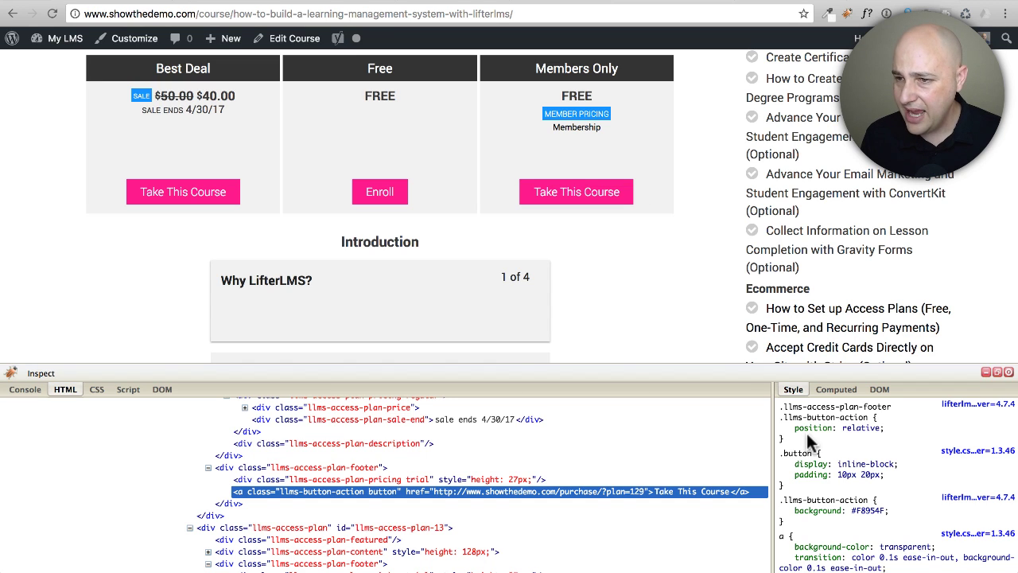
pyautogui.scroll(-1, 807, 436)
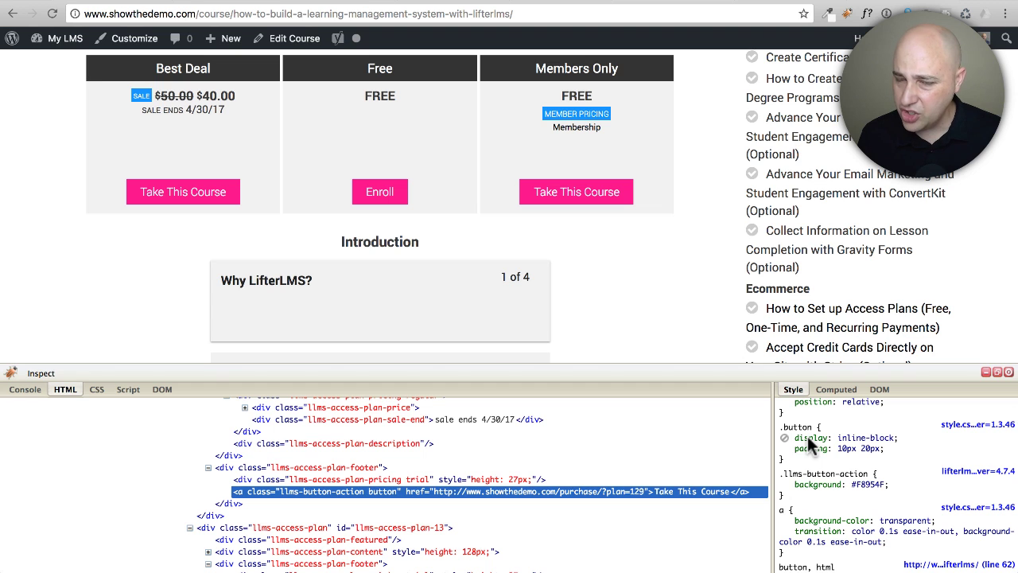
pyautogui.scroll(-1, 807, 435)
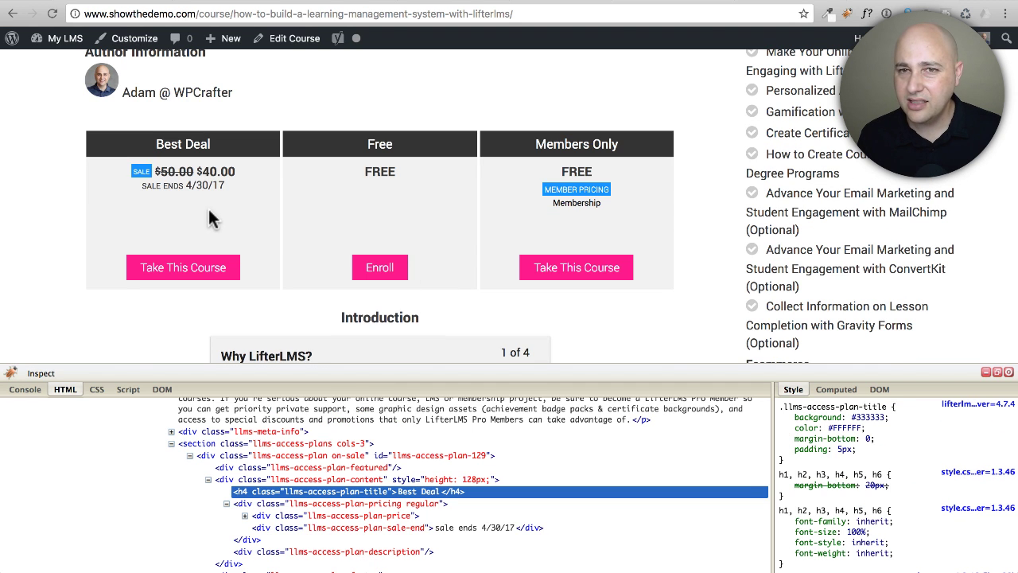
pyautogui.scroll(2, 209, 208)
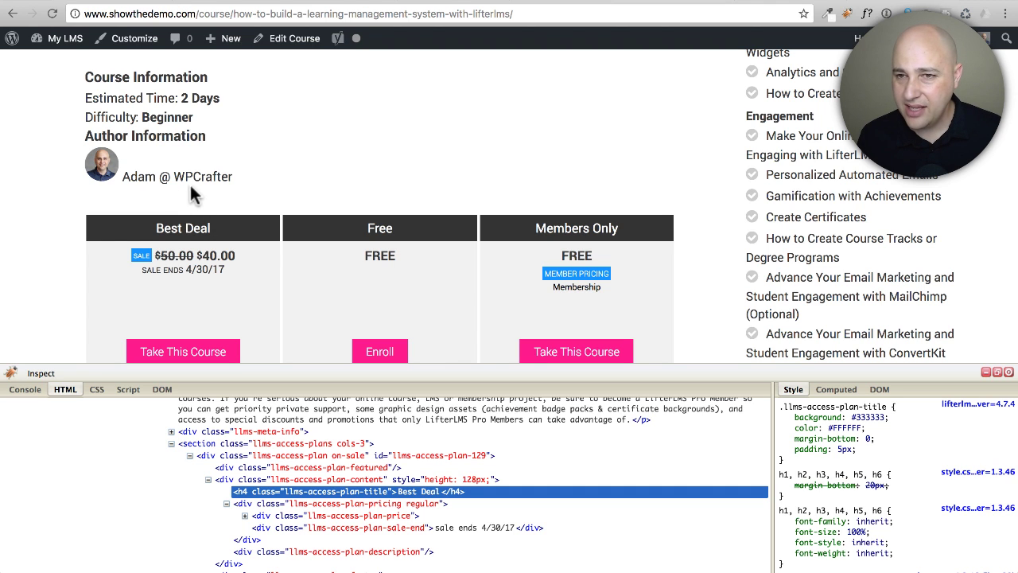
pyautogui.scroll(1, 189, 189)
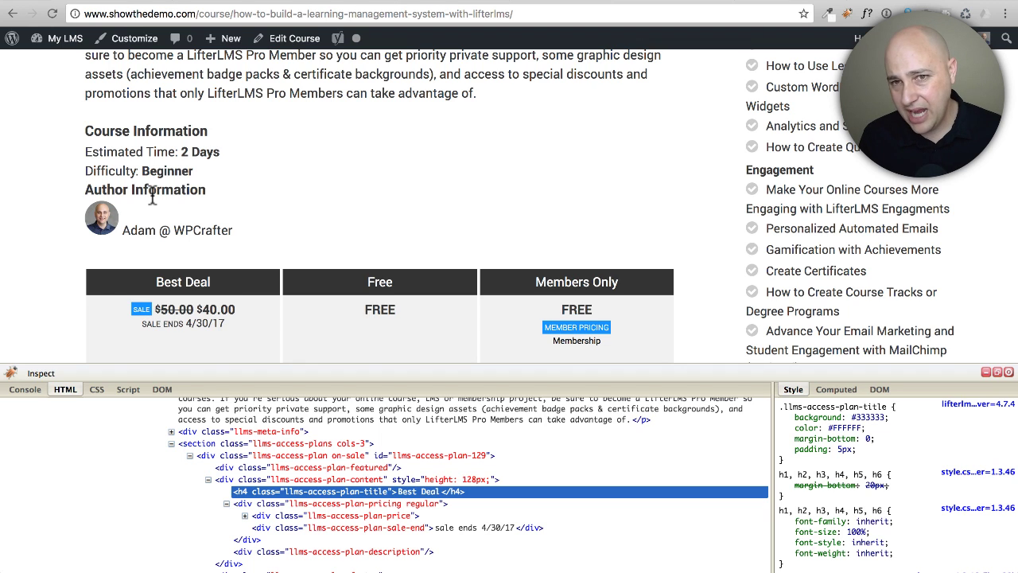
# - Inspect the Course Information block in Firebug Lite and add display:none to its .course .llms-meta-info rule
pyautogui.click(42, 373)
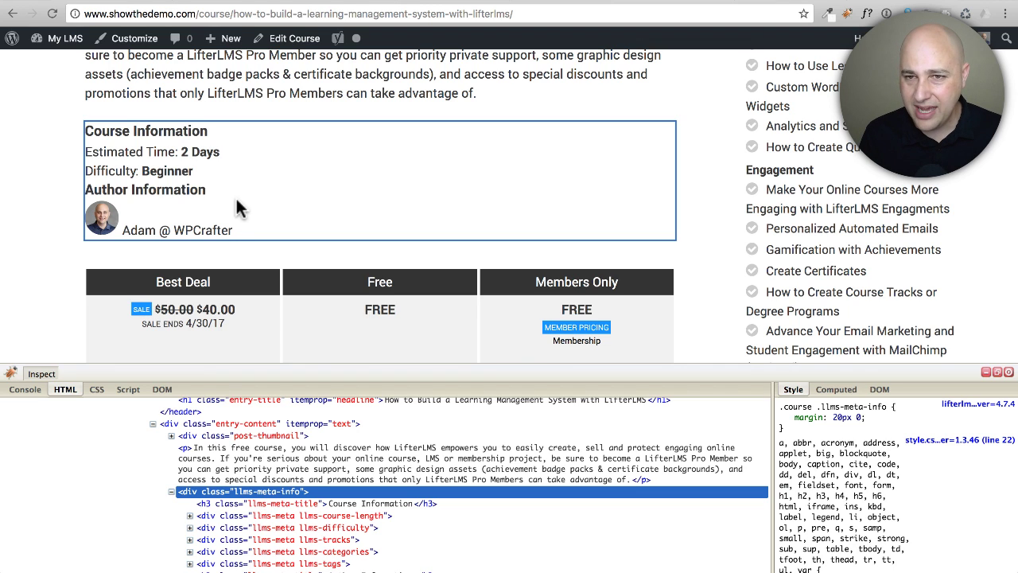
pyautogui.click(237, 201)
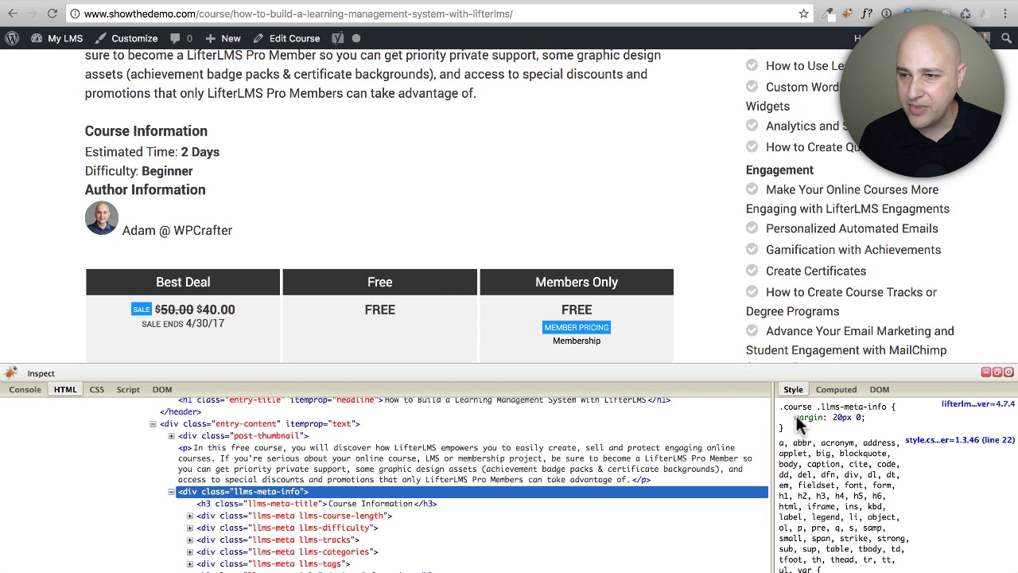
pyautogui.moveTo(872, 422)
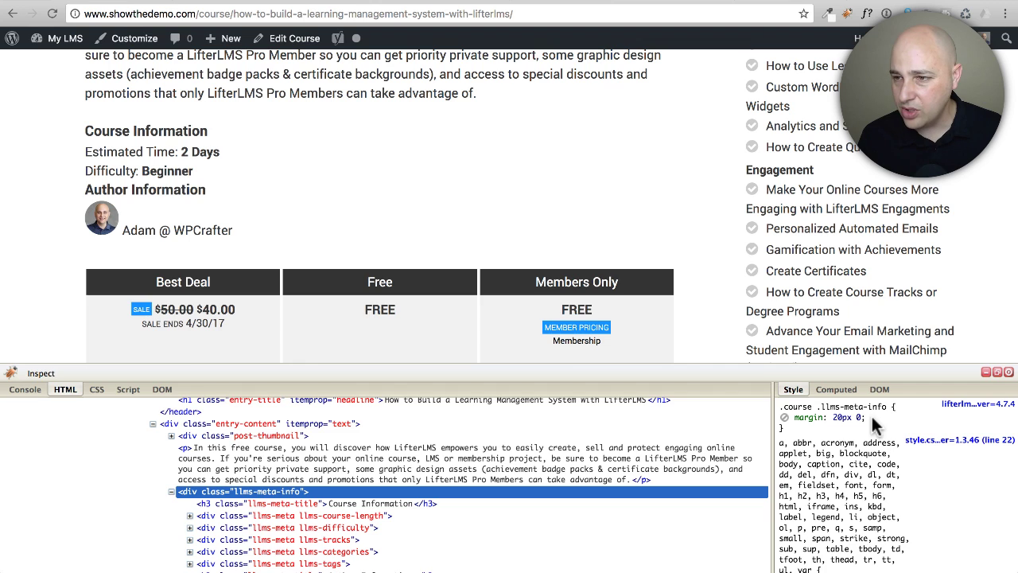
pyautogui.click(873, 423)
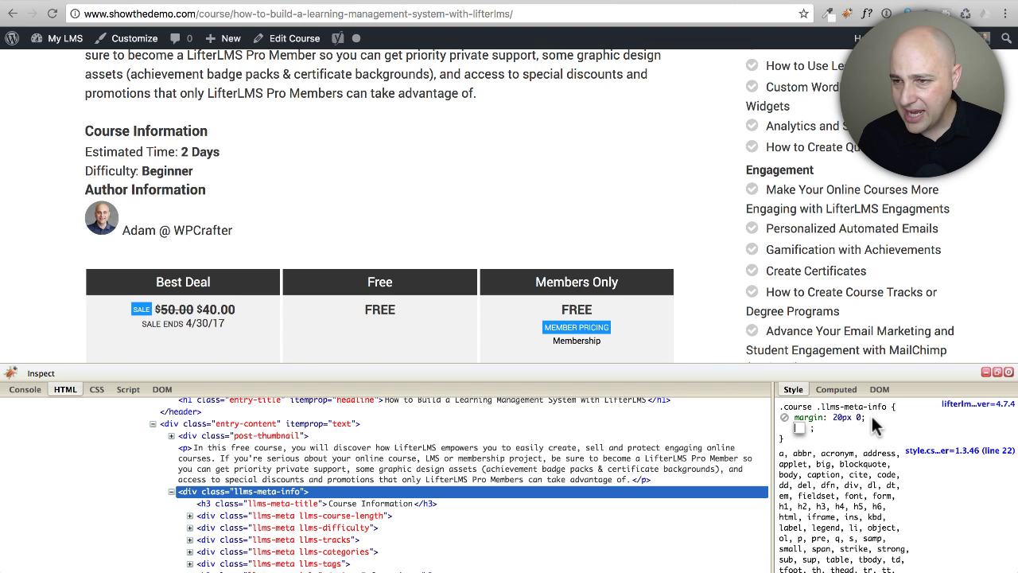
pyautogui.write('display:none')
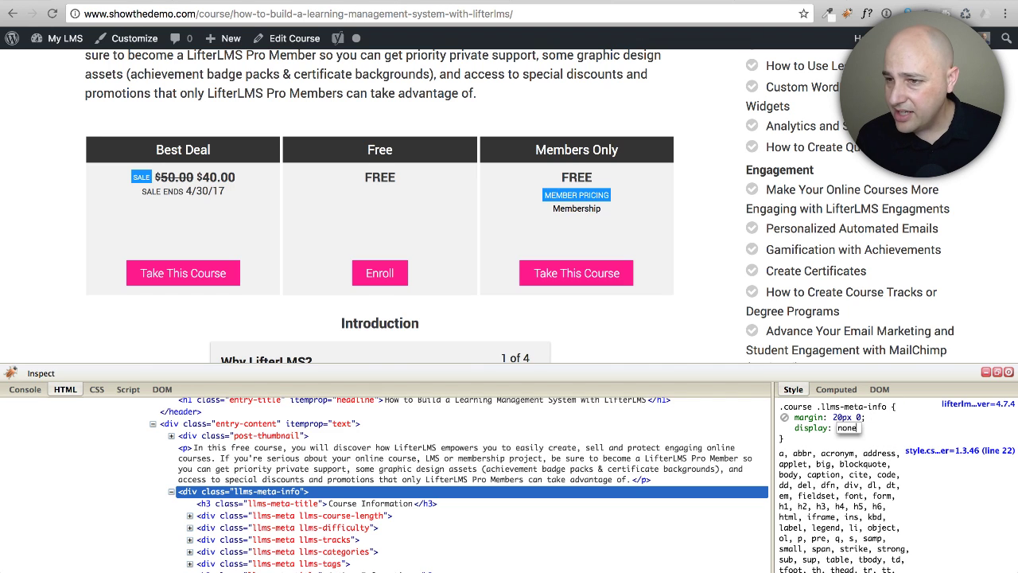
pyautogui.press('Return')
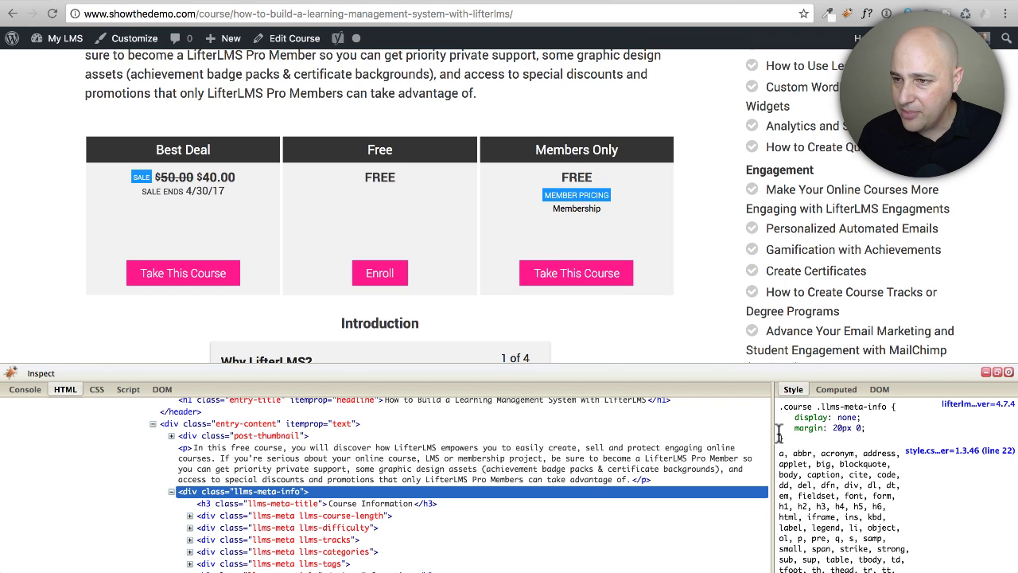
# - Copy the edited .course .llms-meta-info rule, paste it below the existing rules in the Customizer's Additional CSS, and check the course preview
pyautogui.moveTo(783, 438); pyautogui.dragTo(779, 406)
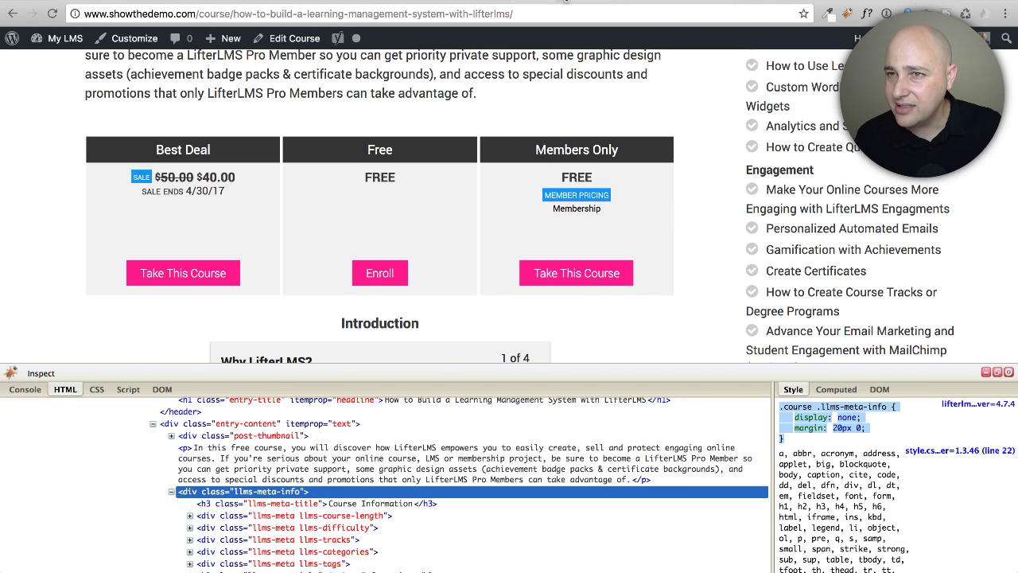
pyautogui.click(566, 1)
pyautogui.click(71, 259)
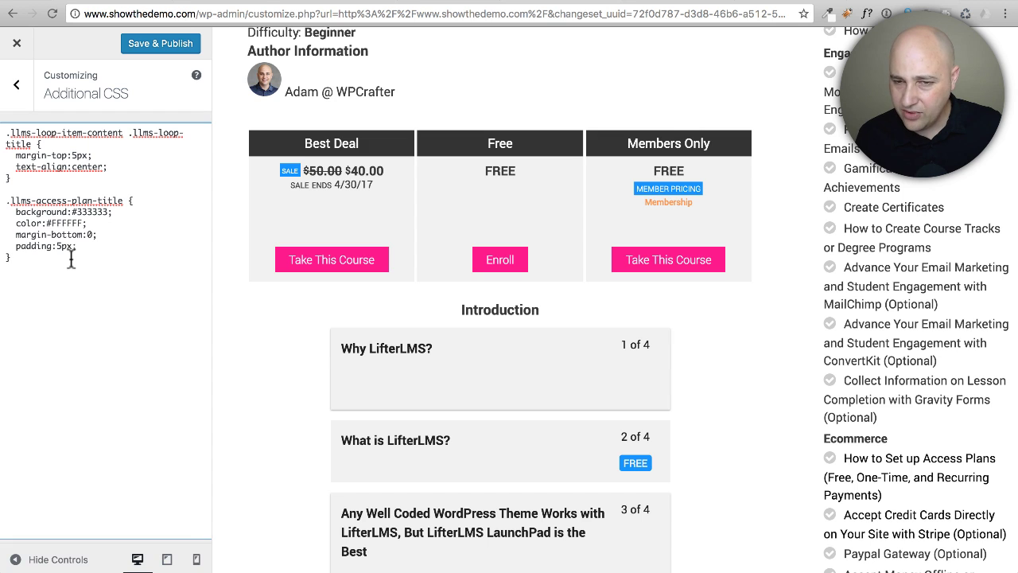
pyautogui.write('.course .llms-meta-info {   display:none;   margin:20px 0; }')
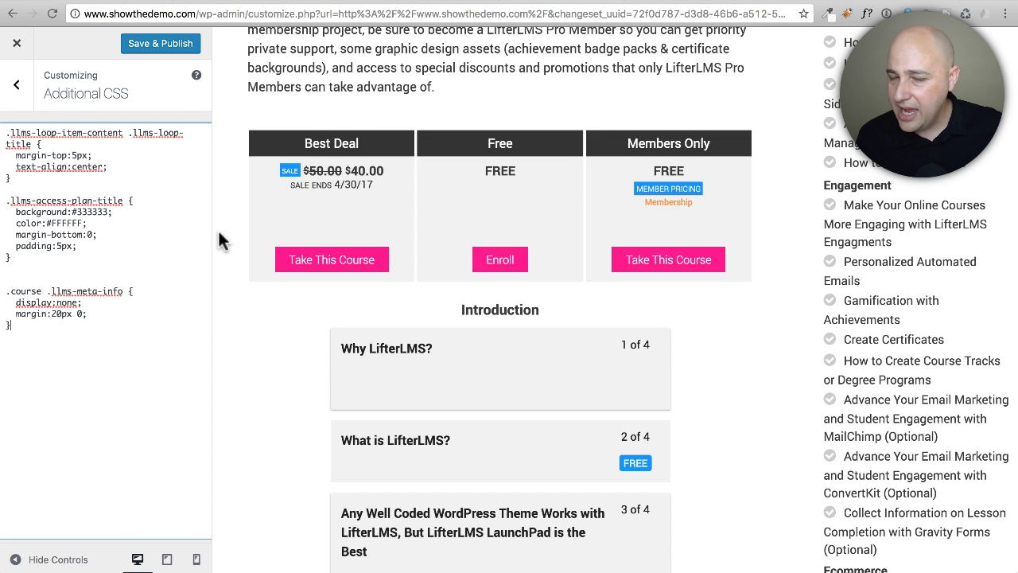
pyautogui.scroll(2, 422, 209)
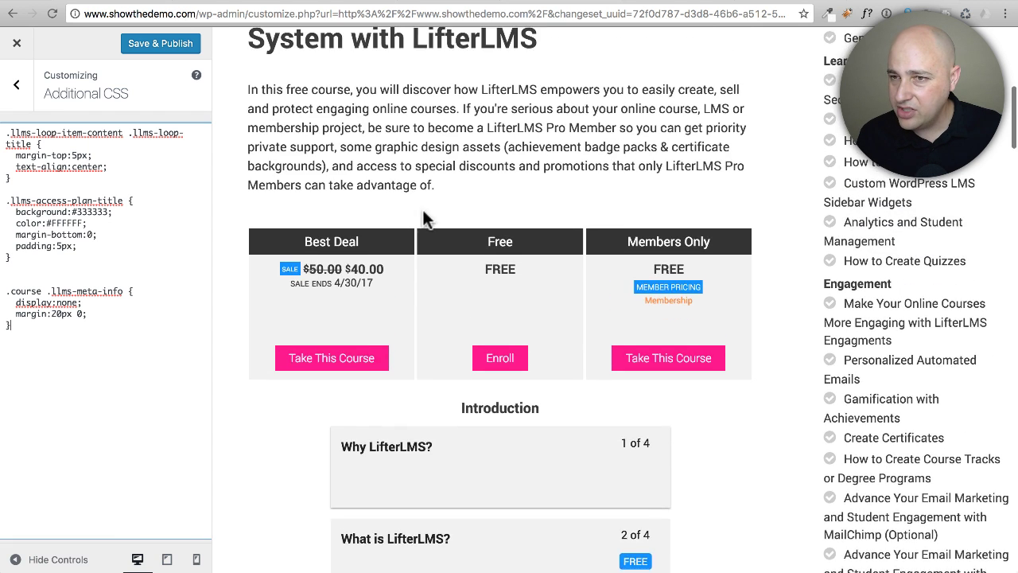
pyautogui.scroll(2, 422, 209)
pyautogui.scroll(-2, 437, 227)
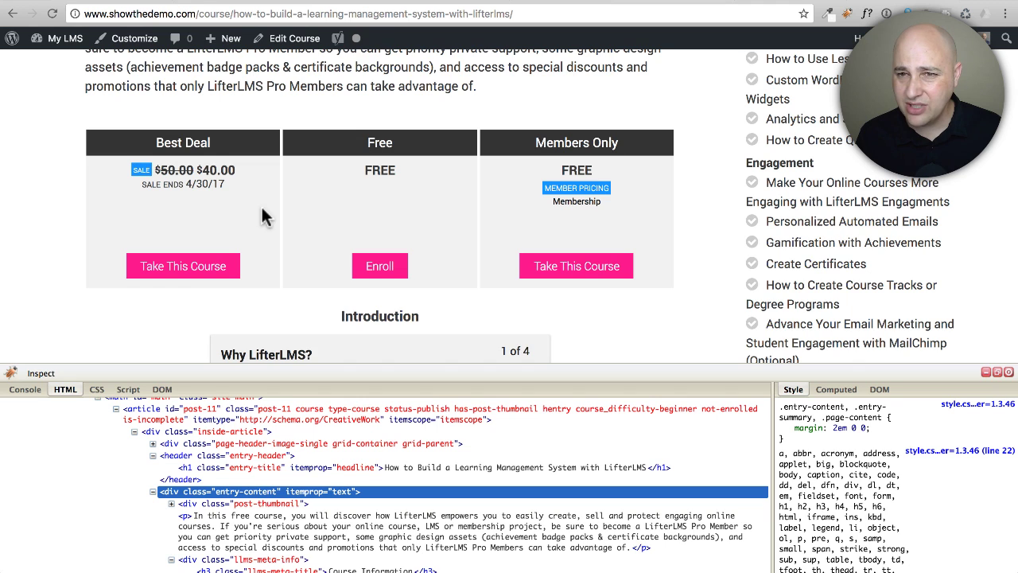
# - On the live course page, inspect the Best Deal plan's content area, set its content and footer background to #FFFFFF, and close Firebug Lite
pyautogui.scroll(-1, 261, 206)
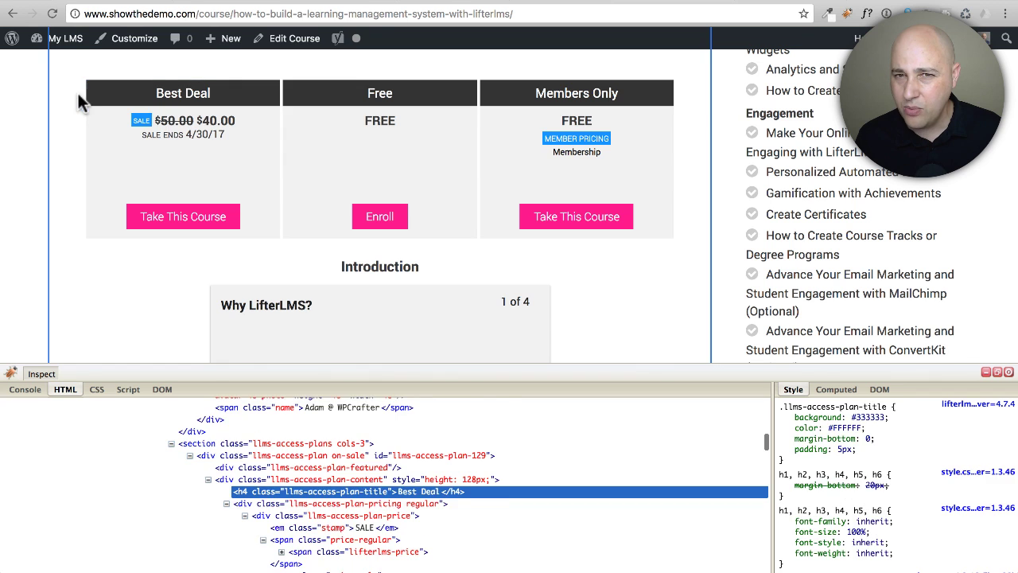
pyautogui.click(83, 149)
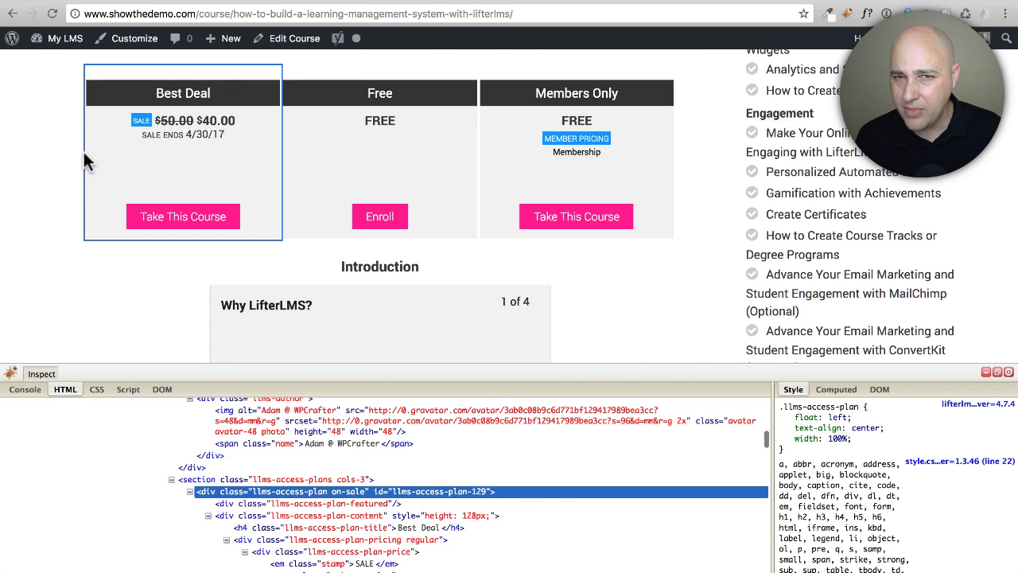
pyautogui.scroll(-3, 824, 442)
pyautogui.scroll(-2, 825, 442)
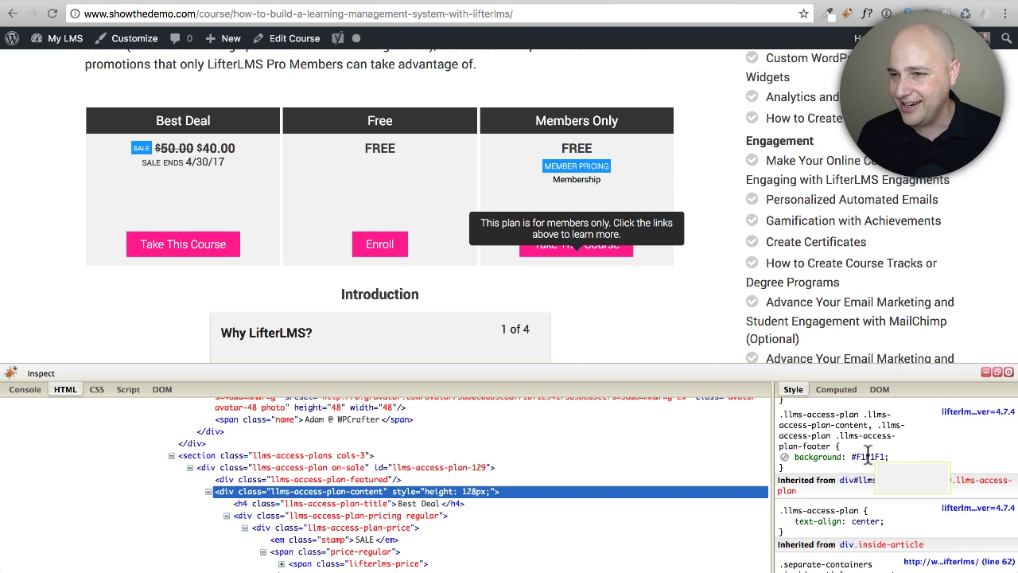
pyautogui.click(864, 456)
pyautogui.click(858, 455)
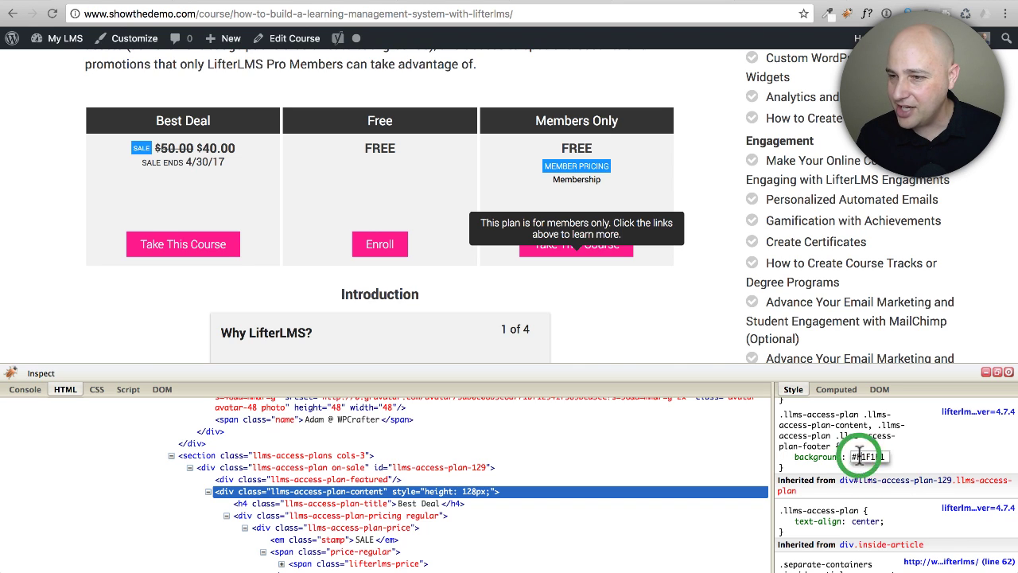
pyautogui.moveTo(853, 456); pyautogui.dragTo(915, 452)
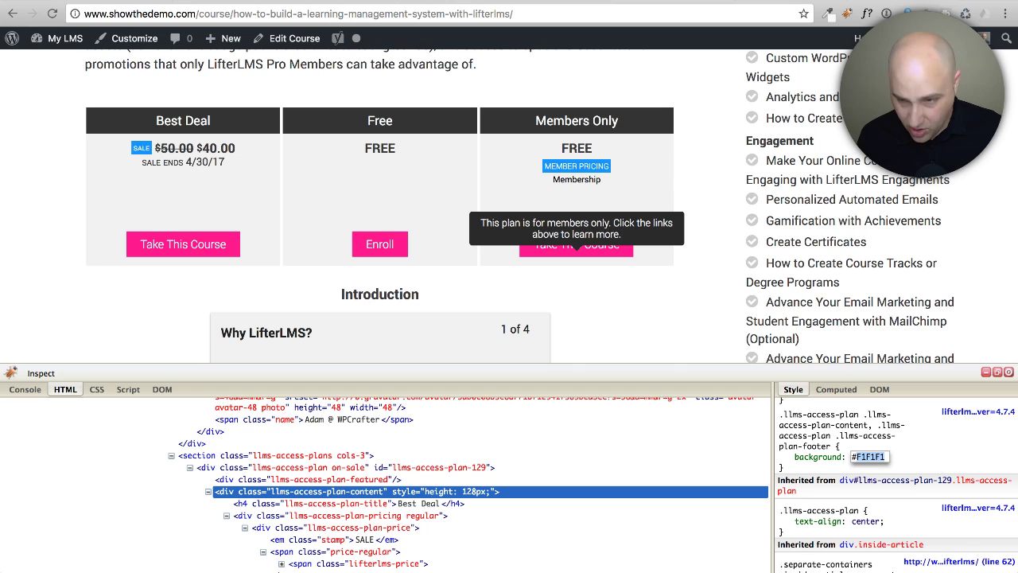
pyautogui.write('#fffff')
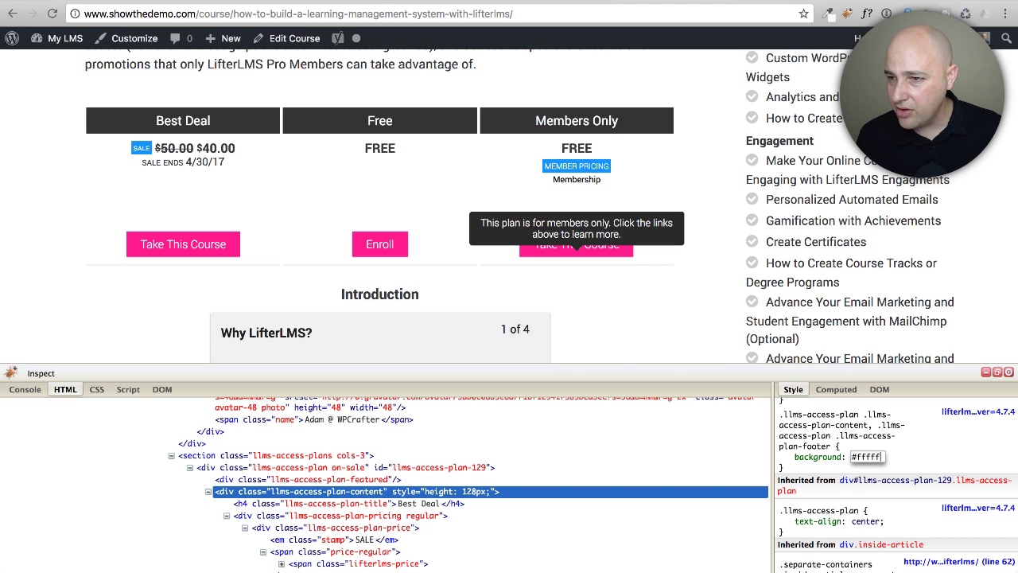
pyautogui.write('f')
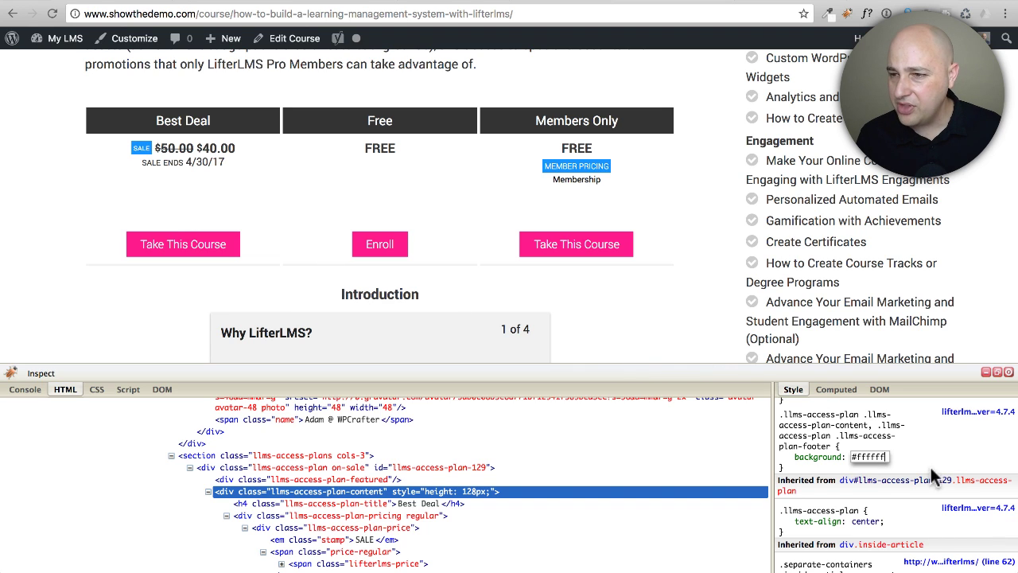
pyautogui.click(975, 462)
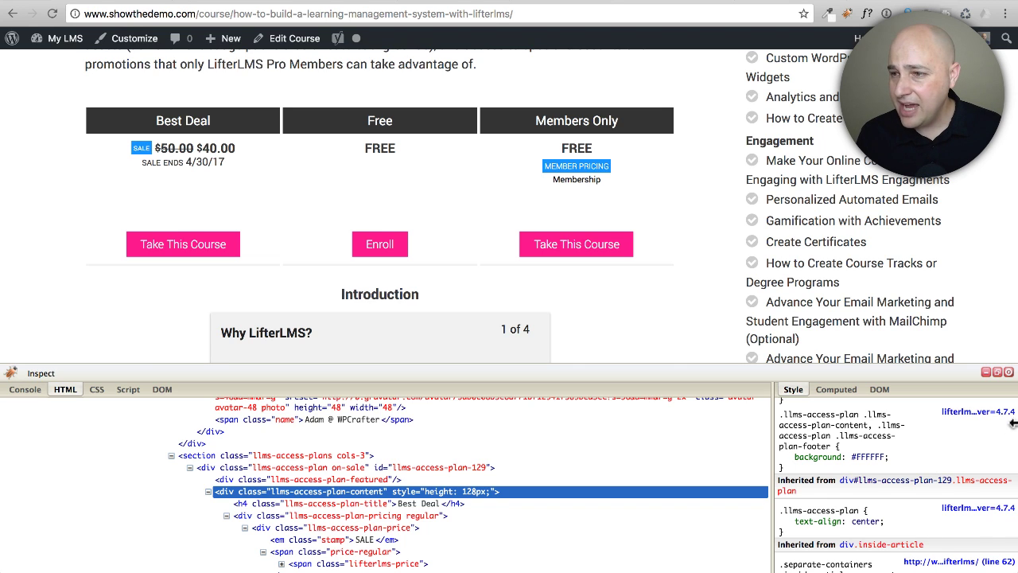
pyautogui.click(1008, 372)
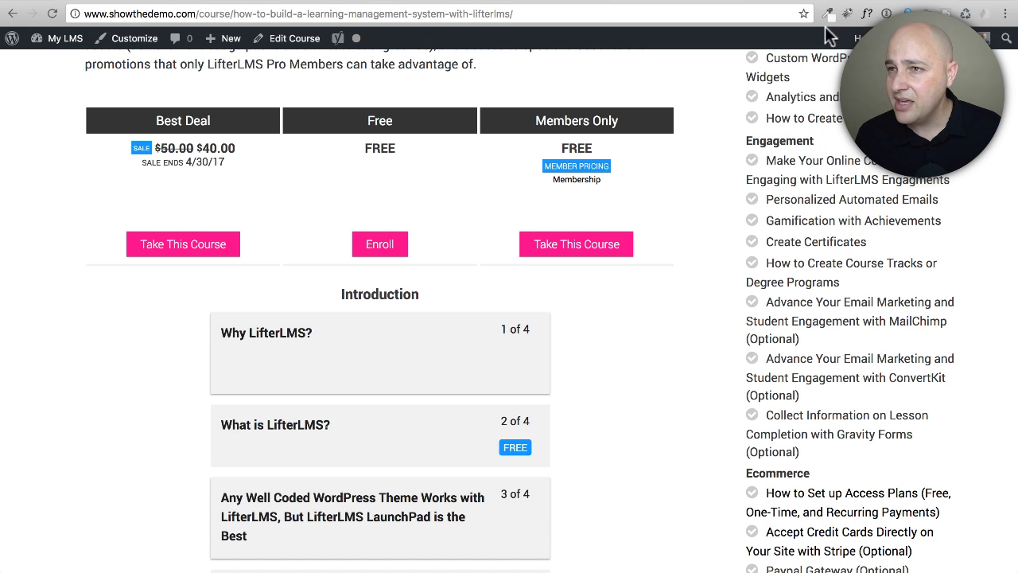
# - Switch to the CSS Hero website and look over its live-editing demo and feature sections
pyautogui.click(790, 2)
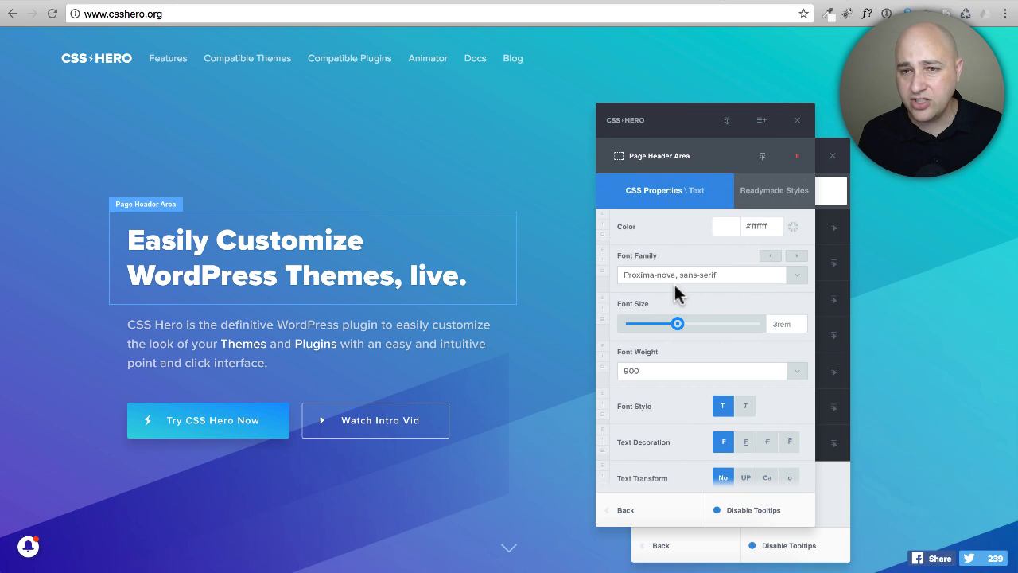
pyautogui.press('Left')
pyautogui.press('Left')
pyautogui.press('Left')
pyautogui.press('Left')
pyautogui.press('Left')
pyautogui.press('Left')
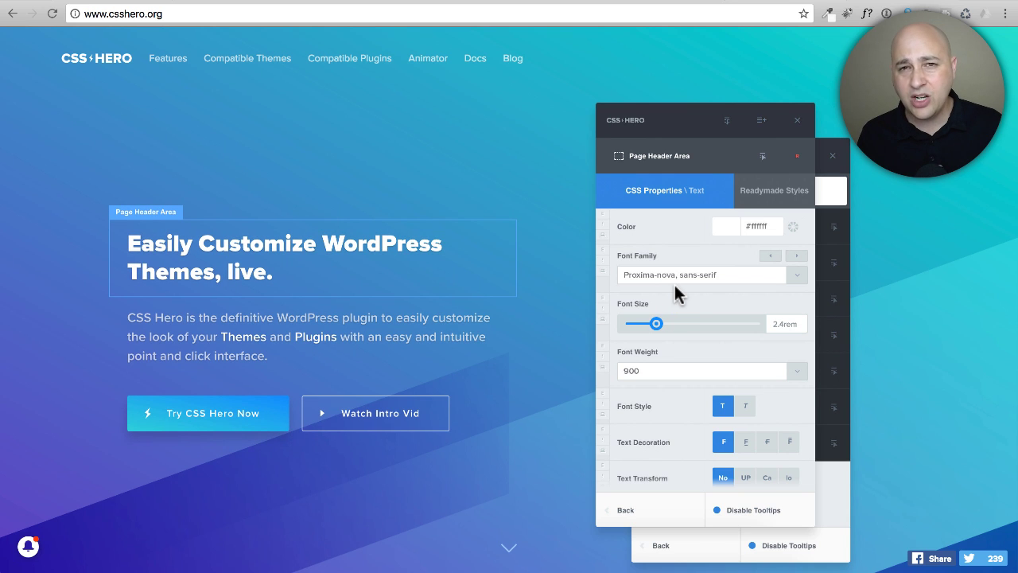
pyautogui.press('Right')
pyautogui.press('Right')
pyautogui.press('Right')
pyautogui.press('Right')
pyautogui.press('Right')
pyautogui.press('Right')
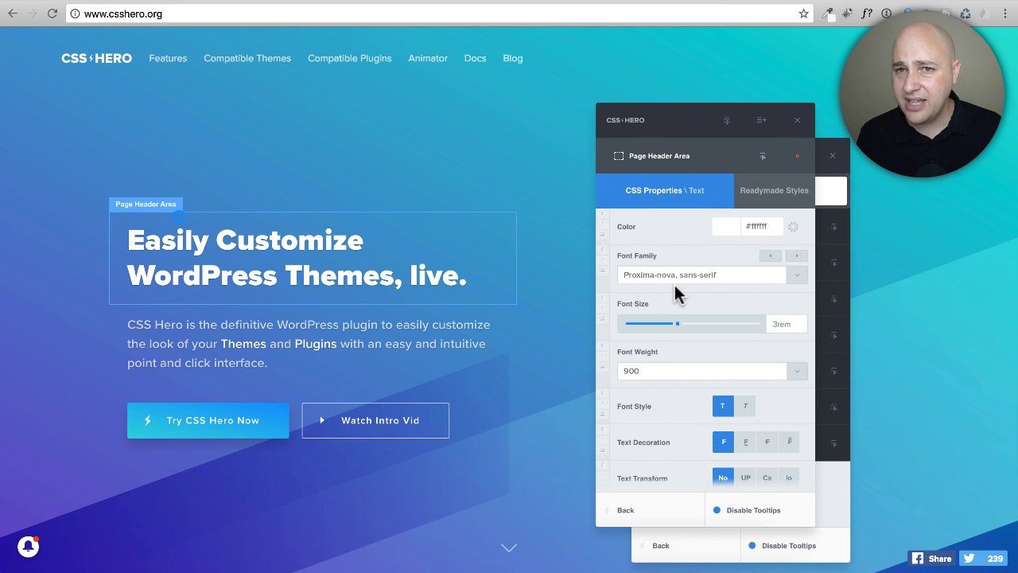
pyautogui.scroll(-3, 563, 265)
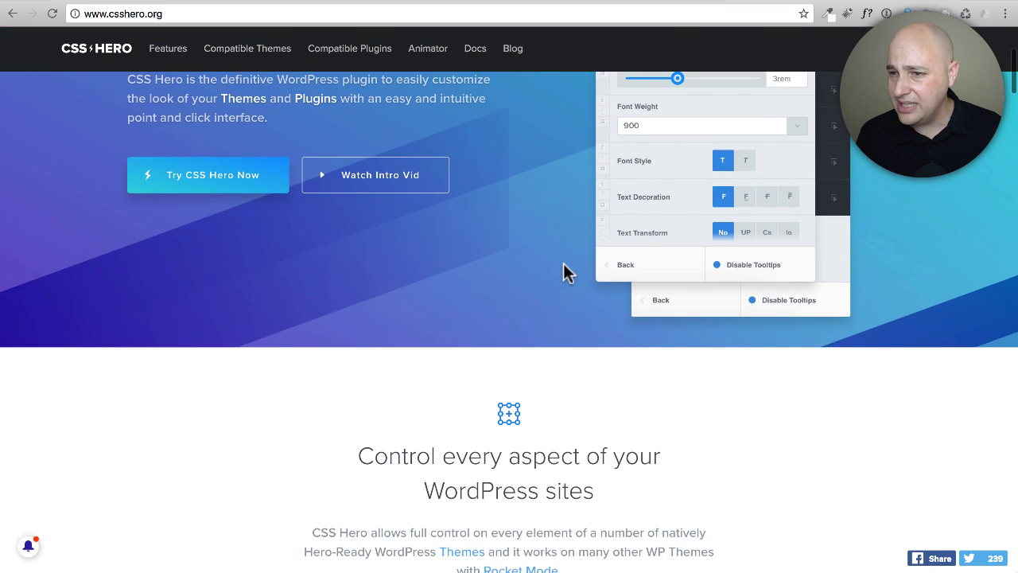
pyautogui.scroll(-3, 563, 270)
pyautogui.scroll(-3, 564, 271)
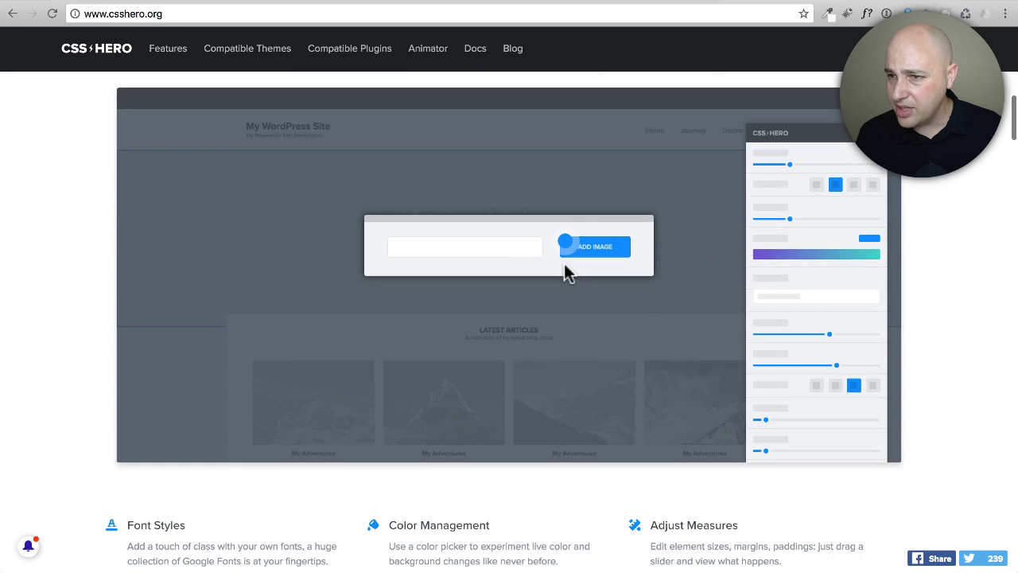
pyautogui.scroll(10, 564, 265)
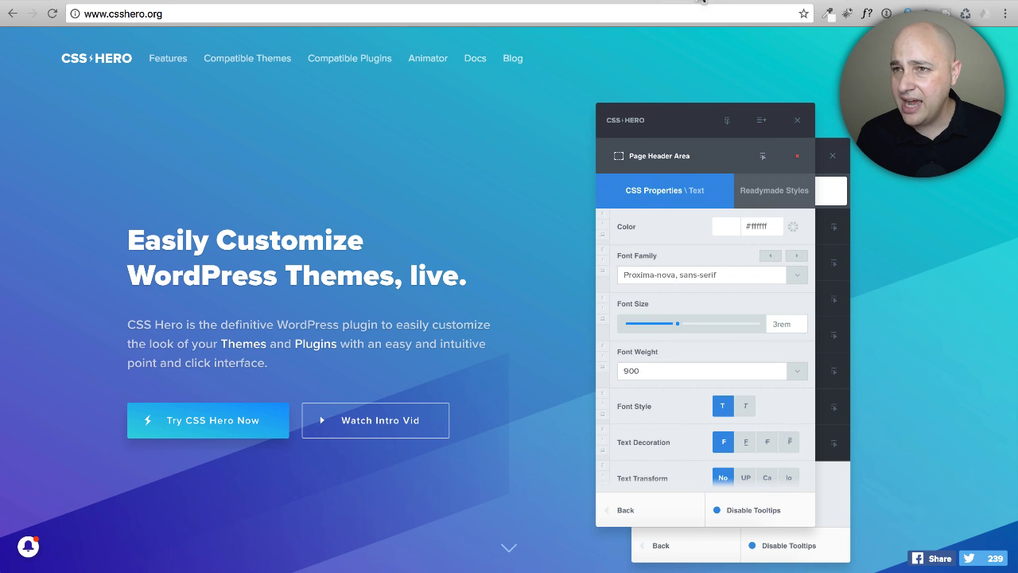
# - Return to the Customizer, save and publish the Additional CSS, and open the site's WordPress dashboard
pyautogui.click(557, 1)
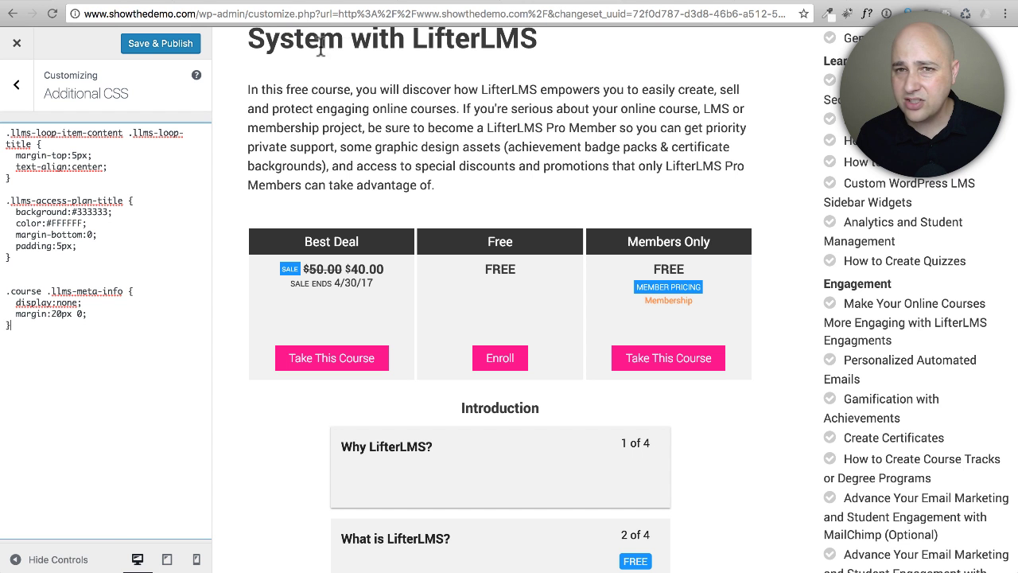
pyautogui.click(133, 44)
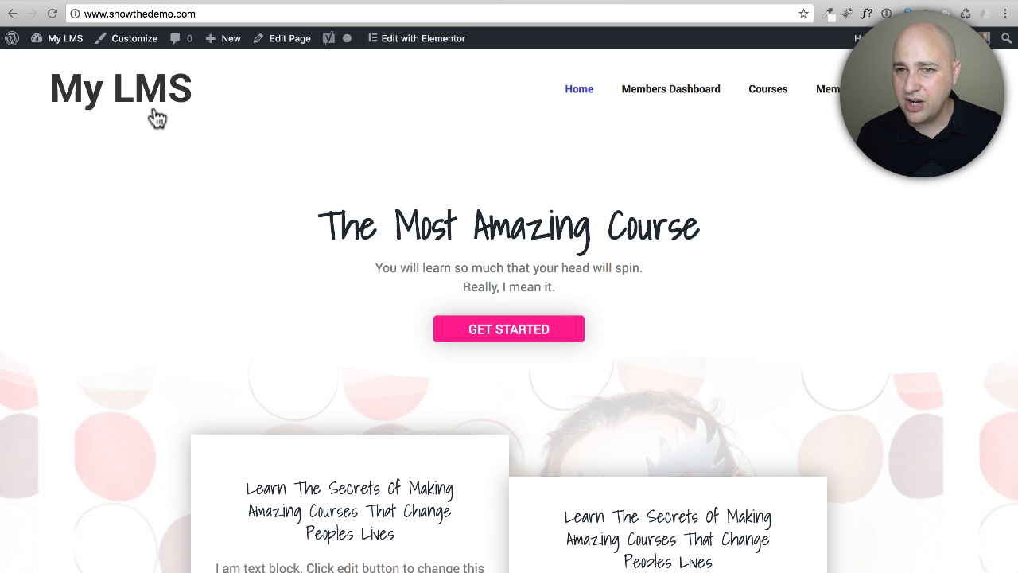
pyautogui.moveTo(78, 42)
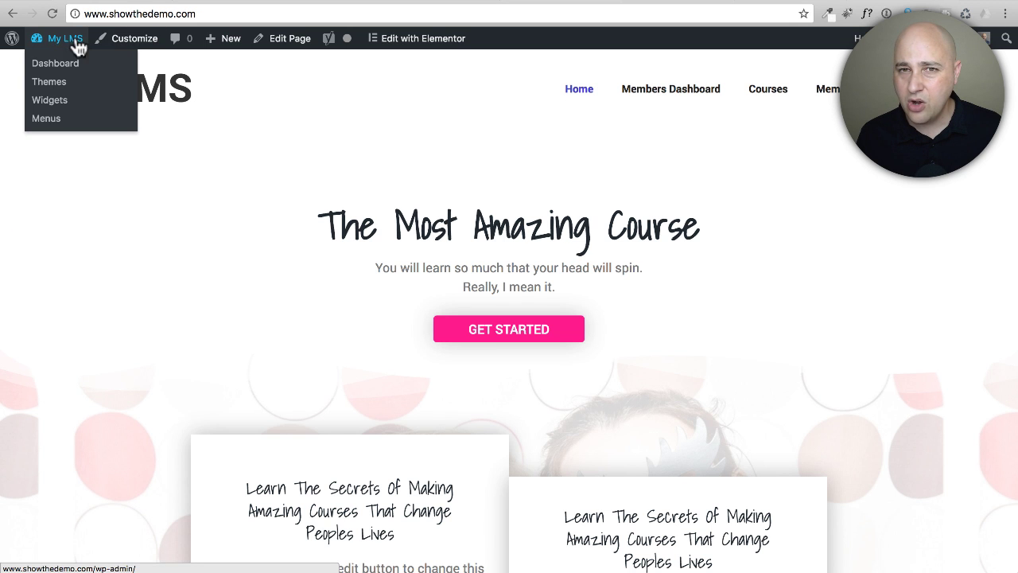
pyautogui.click(56, 65)
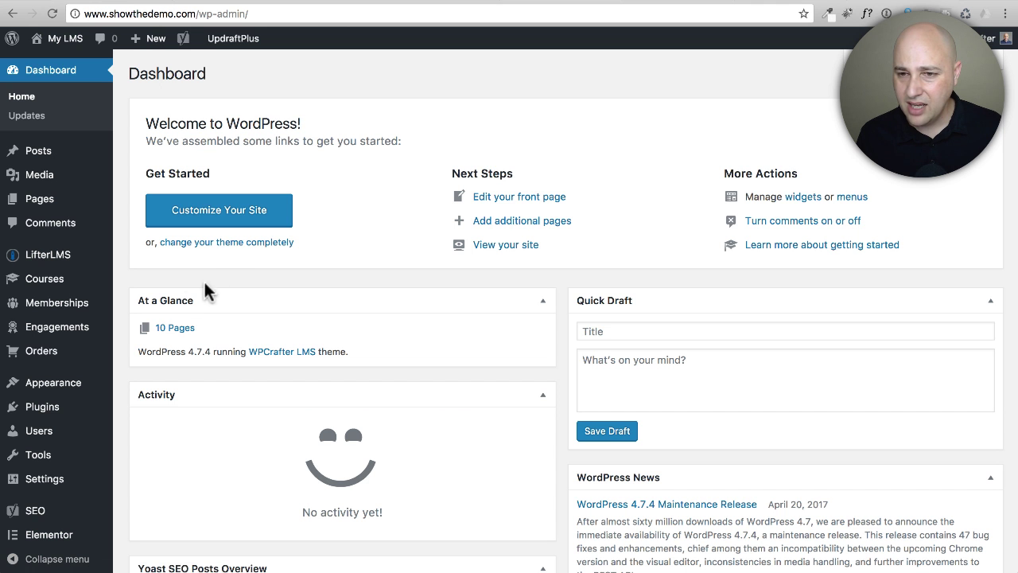
# - Upload css-hero.zip as a new plugin on the WordPress site and start its installation
pyautogui.moveTo(47, 406)
pyautogui.click(156, 435)
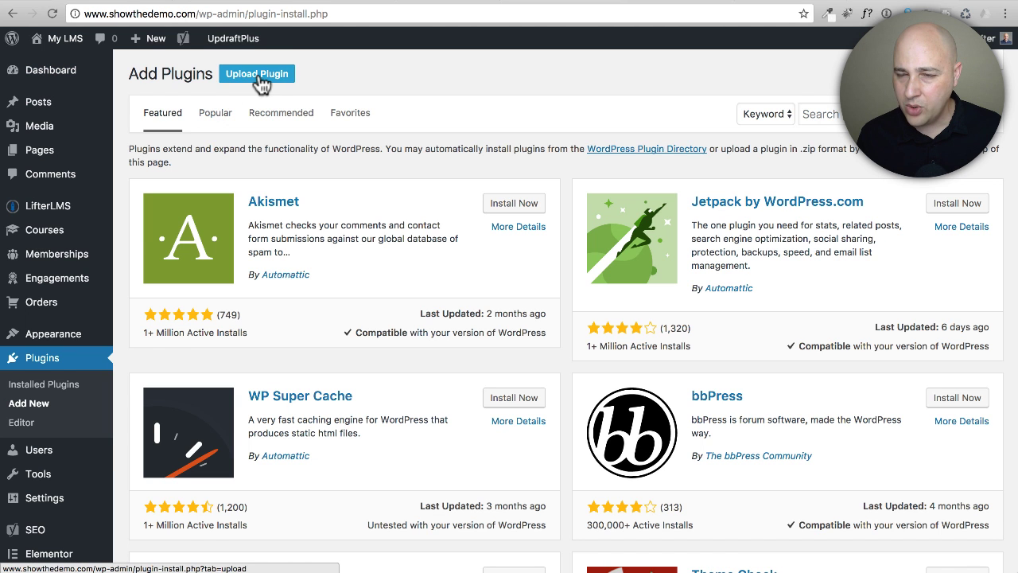
pyautogui.click(256, 75)
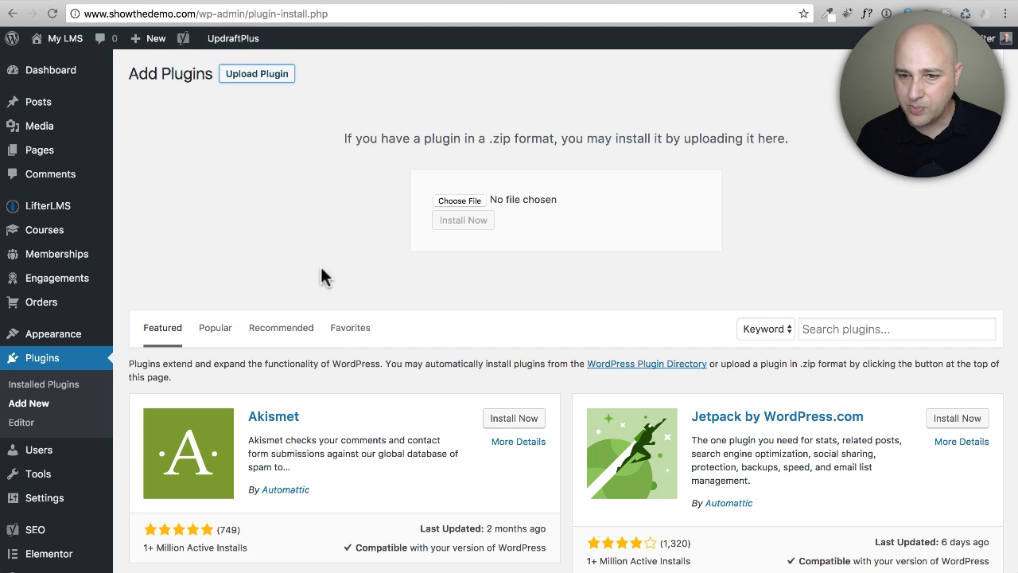
pyautogui.moveTo(325, 275); pyautogui.dragTo(541, 209)
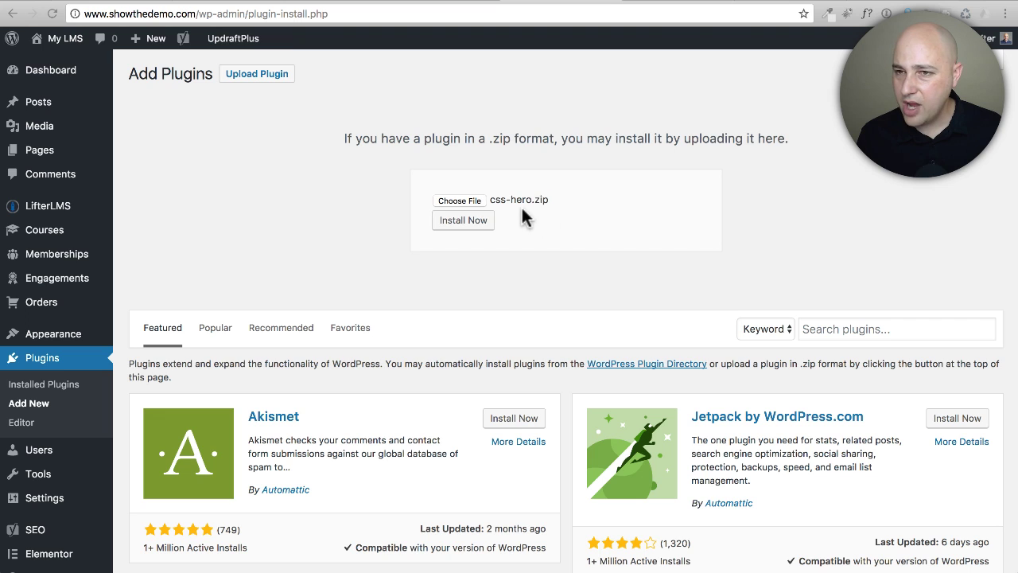
pyautogui.click(472, 226)
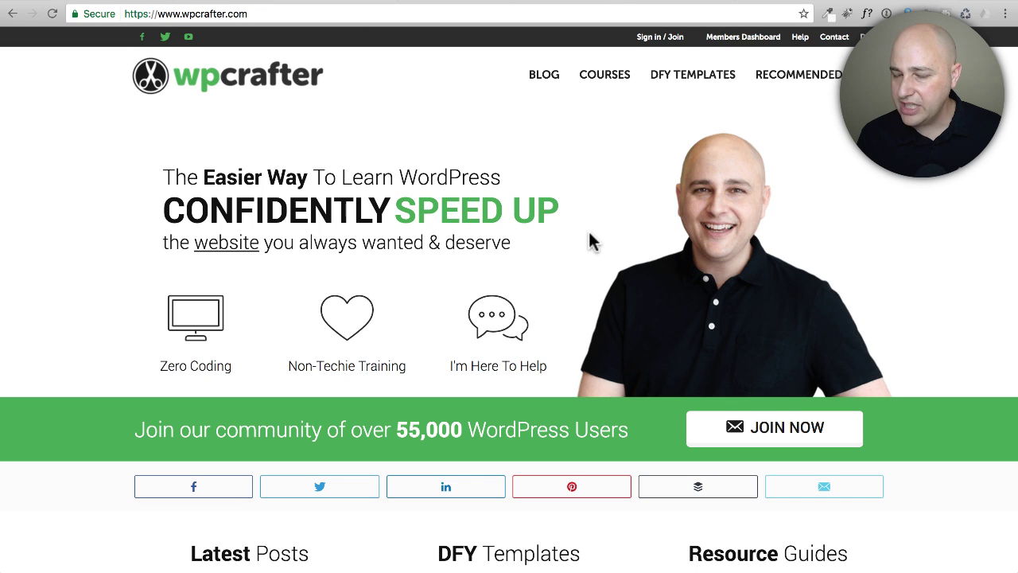
# - On the WPCrafter home page, browse the post grid and open the Beaver Themer review
pyautogui.scroll(-10, 591, 241)
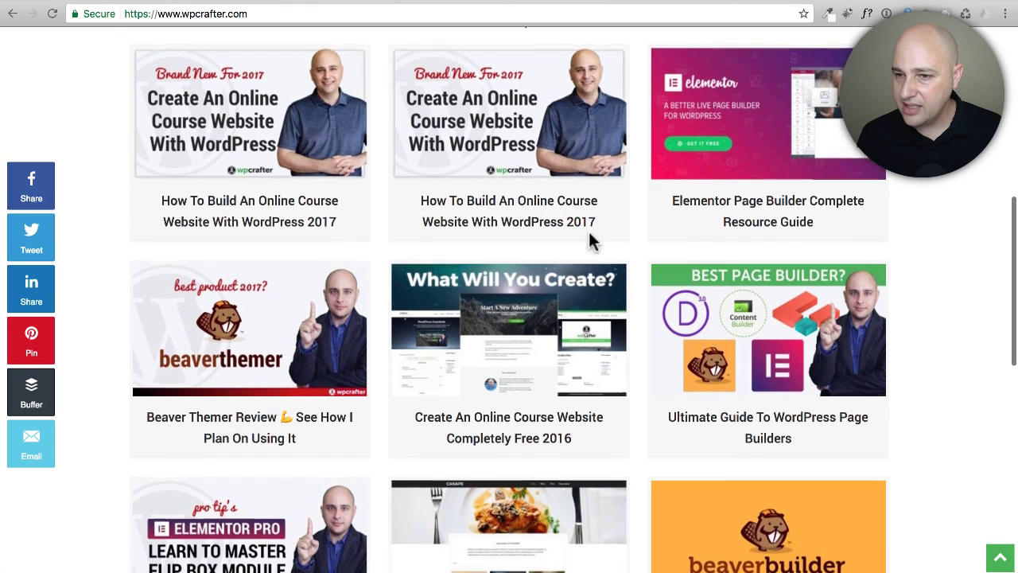
pyautogui.scroll(-1, 238, 318)
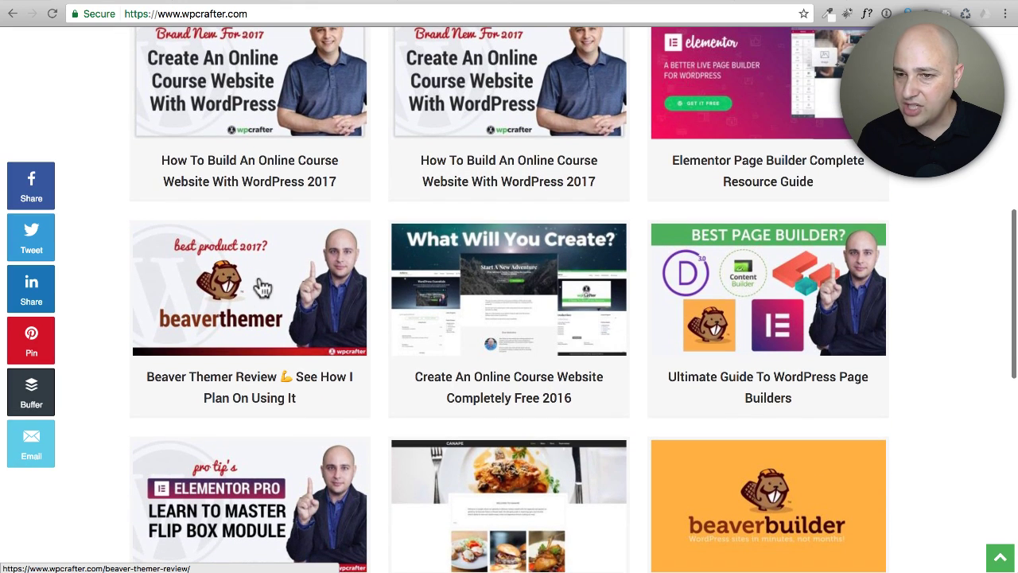
pyautogui.click(259, 288)
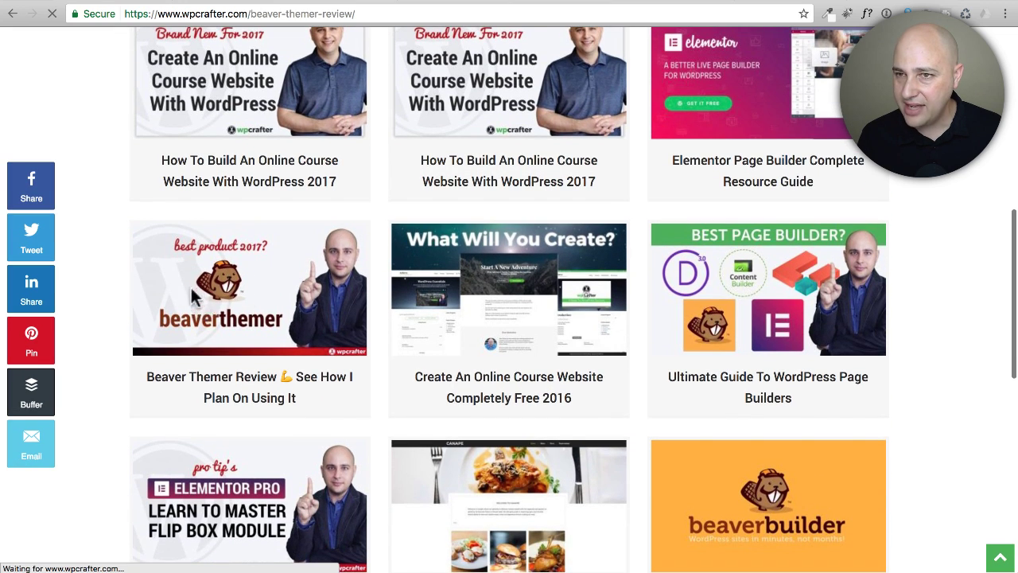
pyautogui.scroll(-10, 665, 278)
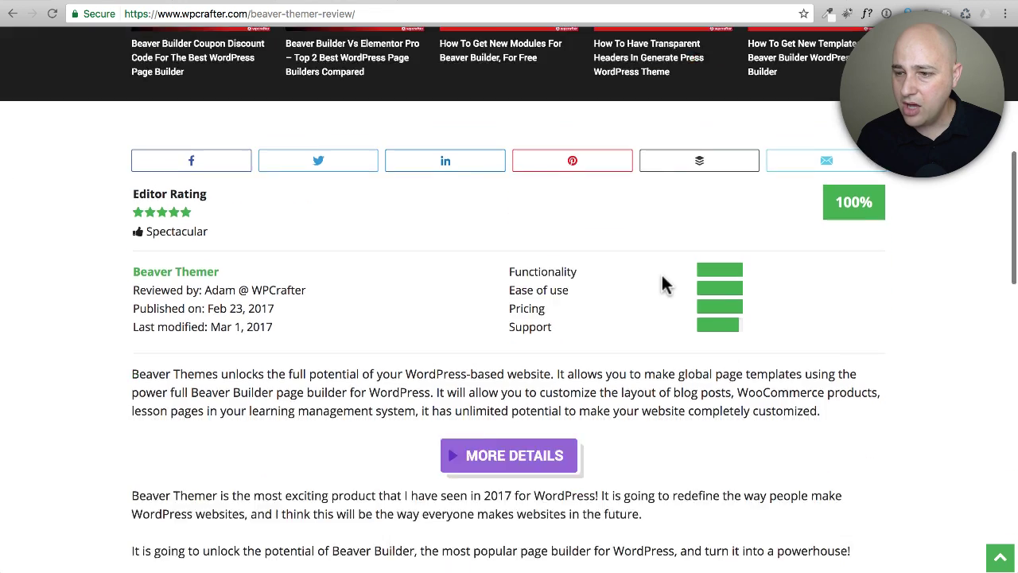
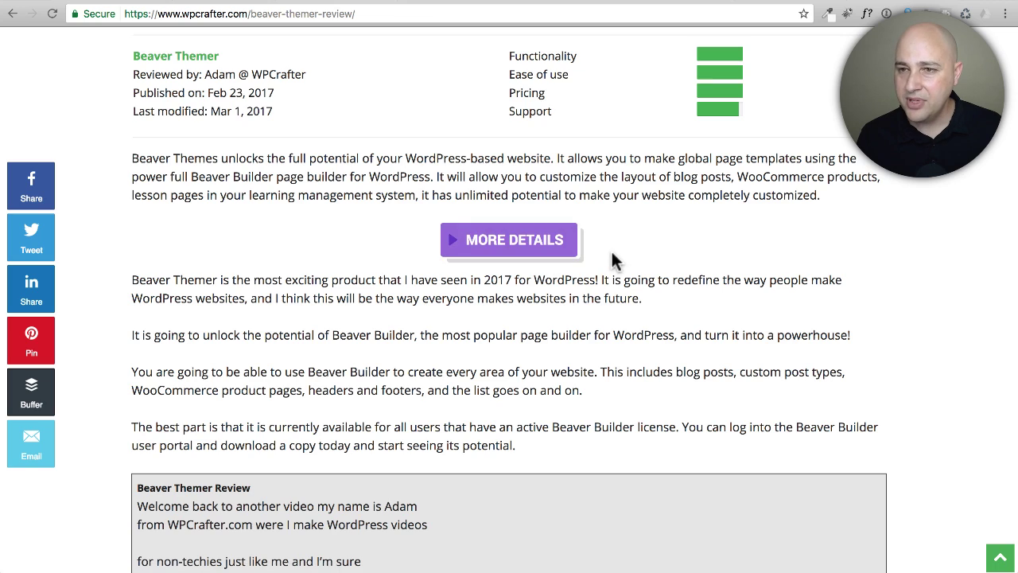
# - Examine the Beaver Themer review's footer styling, including the About Us heading, and the More Details button's styling
pyautogui.scroll(-10, 611, 255)
pyautogui.scroll(-10, 935, 436)
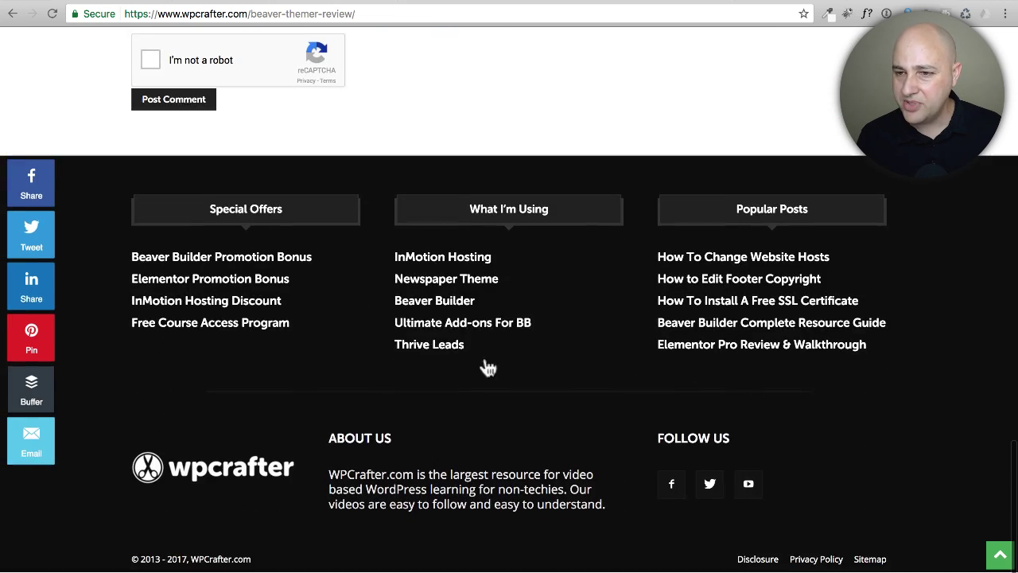
pyautogui.moveTo(404, 447); pyautogui.dragTo(335, 434)
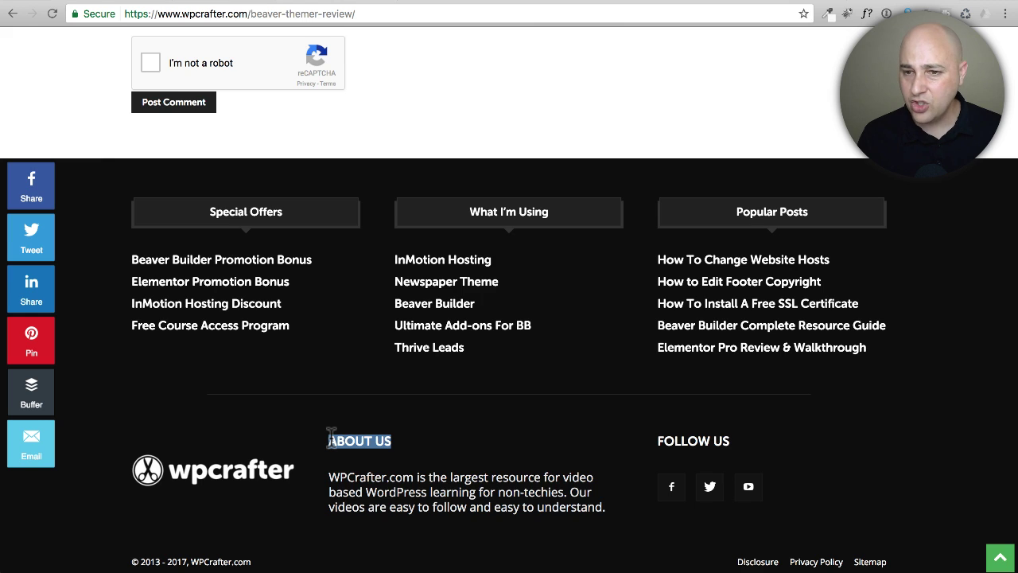
pyautogui.click(331, 436)
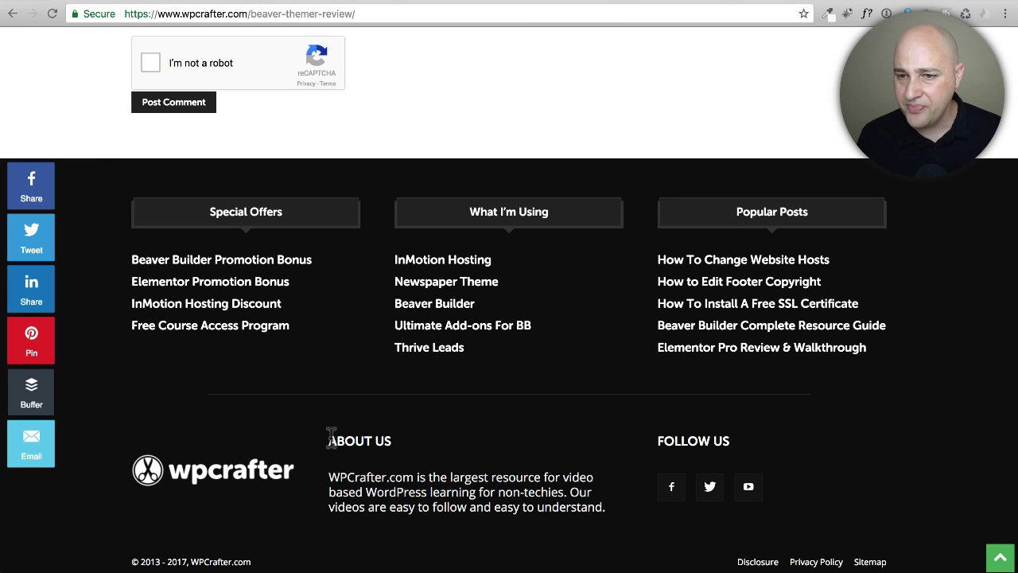
pyautogui.moveTo(331, 436); pyautogui.dragTo(396, 442)
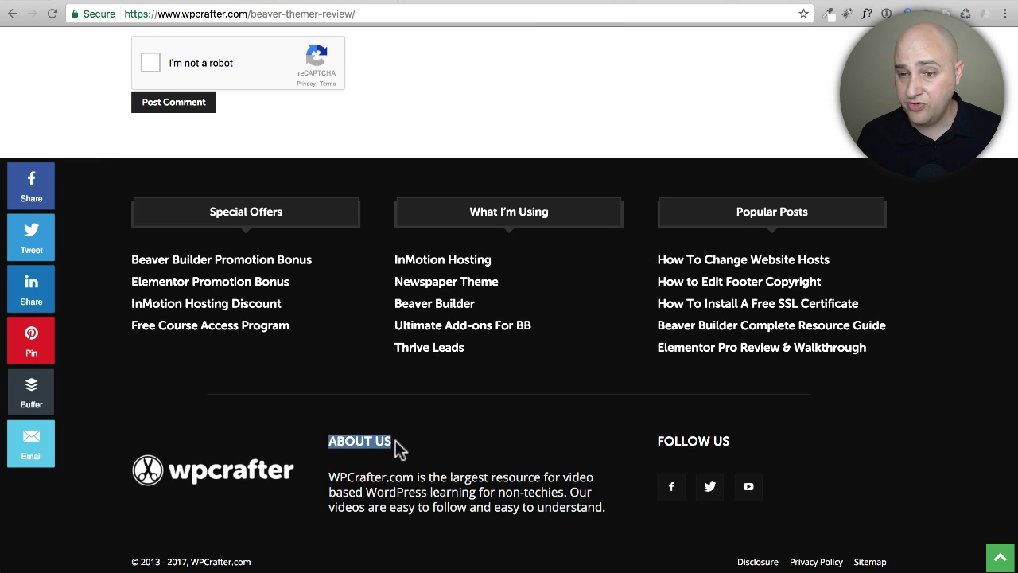
pyautogui.scroll(20, 425, 430)
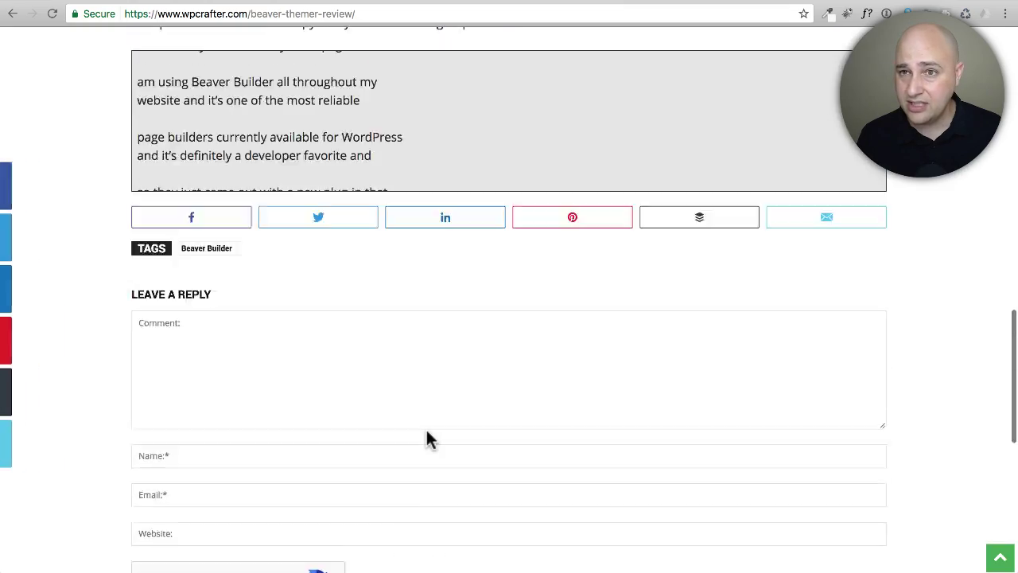
pyautogui.scroll(-8, 470, 430)
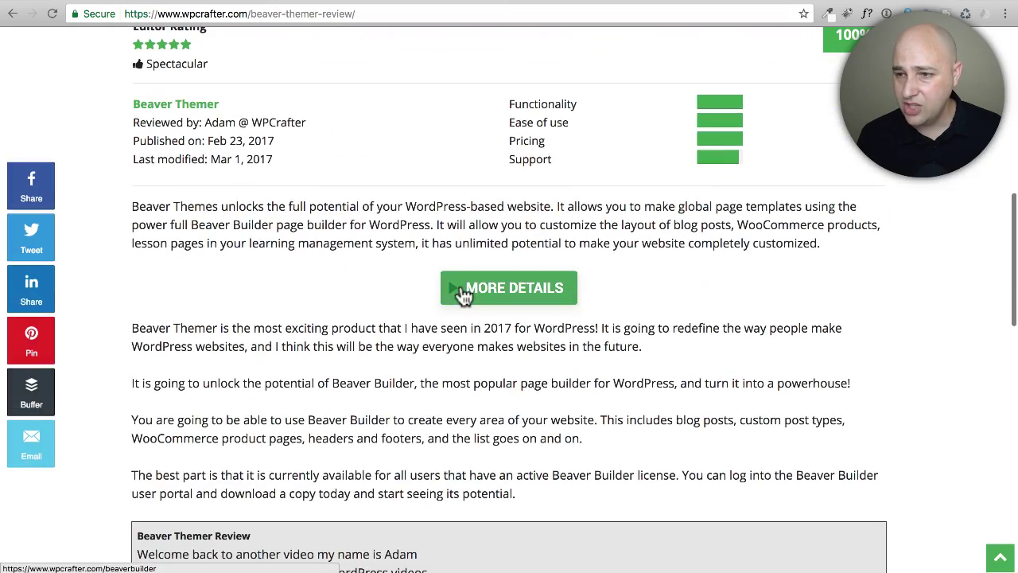
pyautogui.click(477, 293)
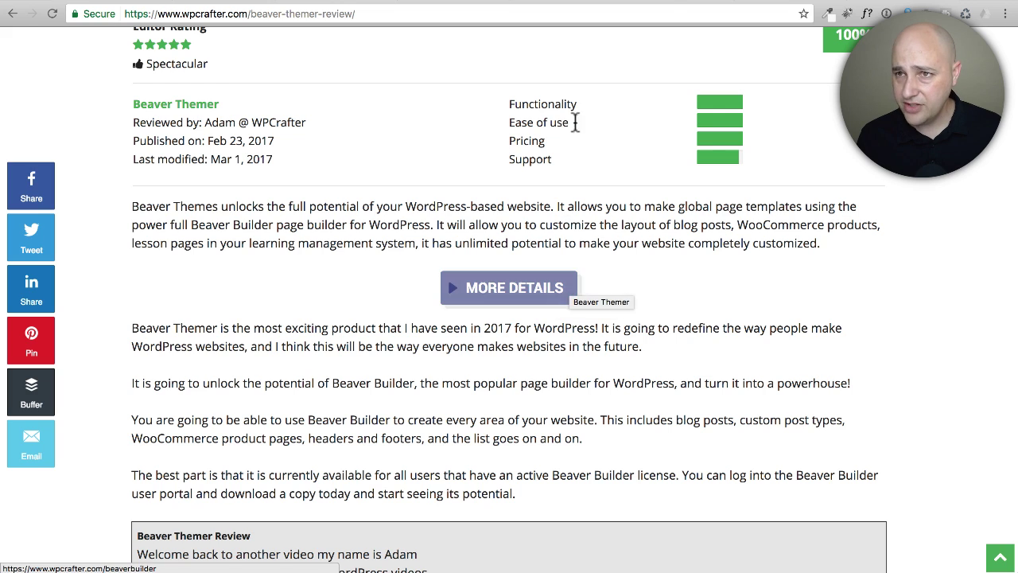
# - Return to the WordPress plugin installation, activate CSS Hero, obtain its license for the site, and continue to the dashboard
pyautogui.click(562, 2)
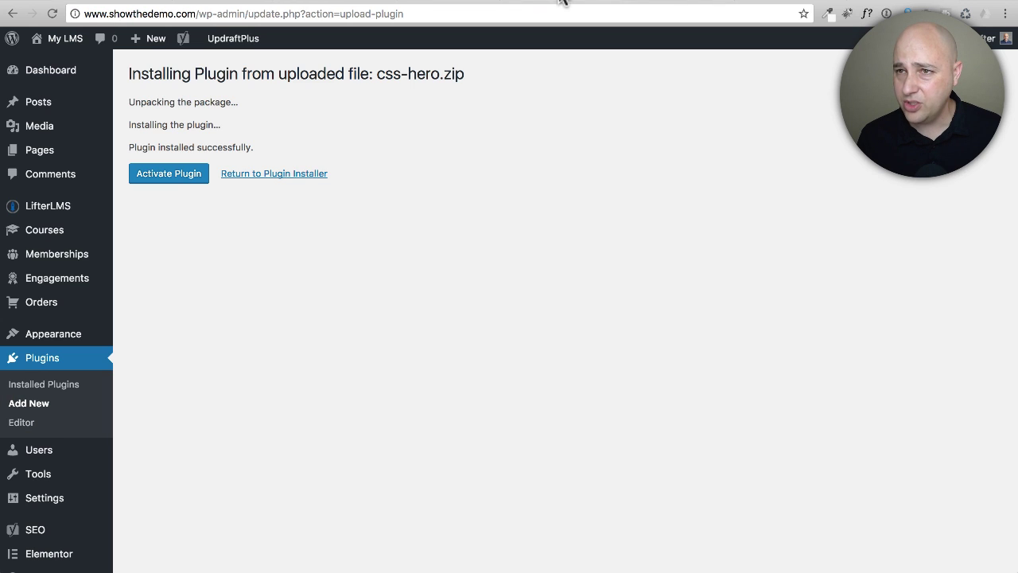
pyautogui.click(180, 175)
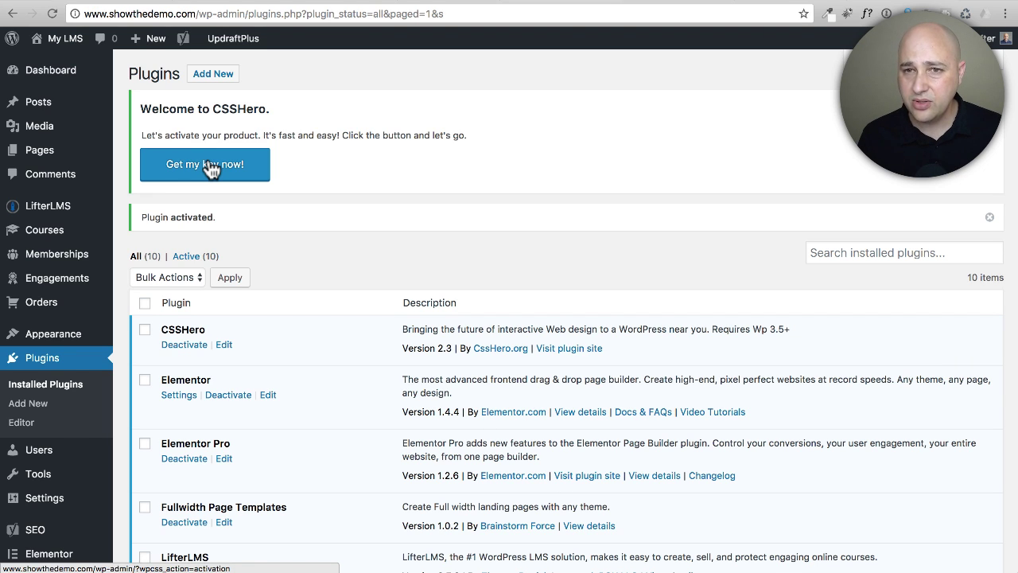
pyautogui.click(209, 165)
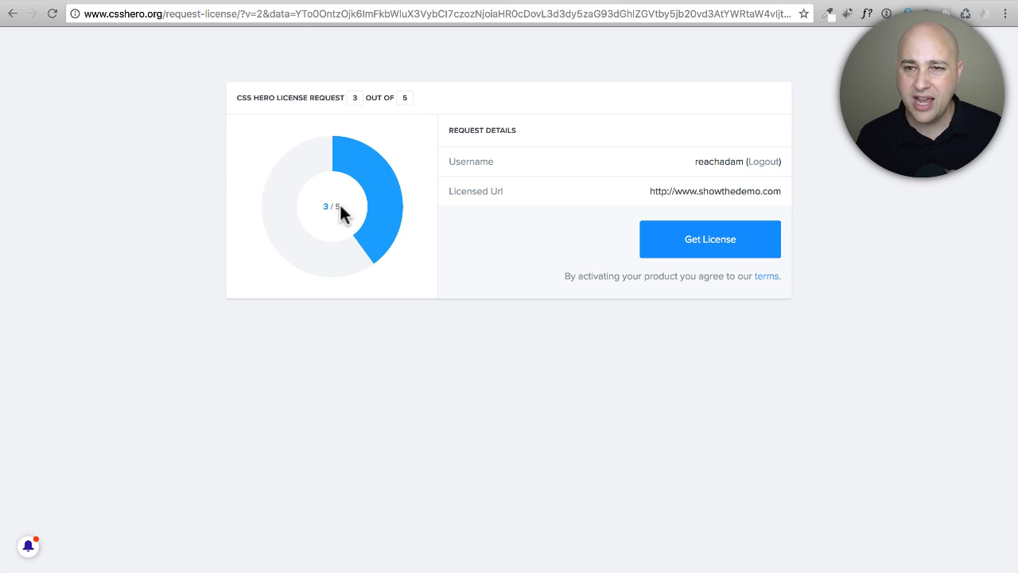
pyautogui.moveTo(341, 211); pyautogui.dragTo(333, 204)
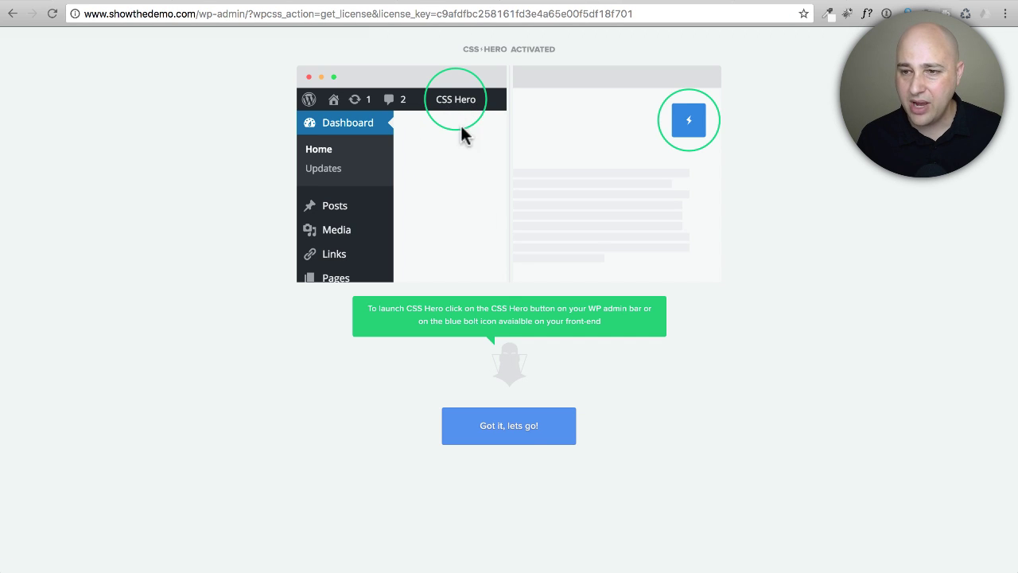
pyautogui.click(490, 442)
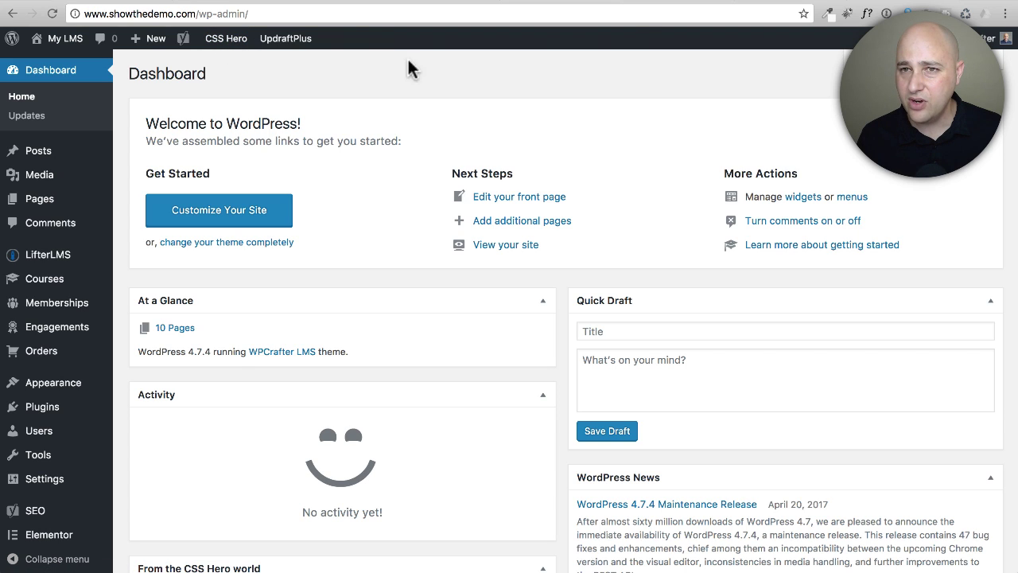
# - Switch to the live LifterLMS course page, reload it, and launch the CSS Hero editor
pyautogui.click(672, 4)
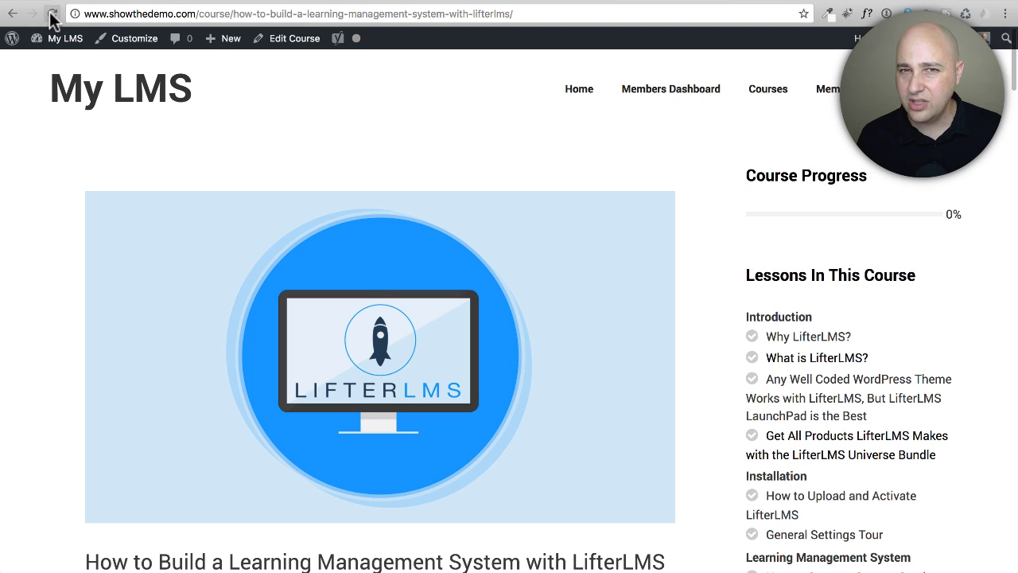
pyautogui.click(49, 13)
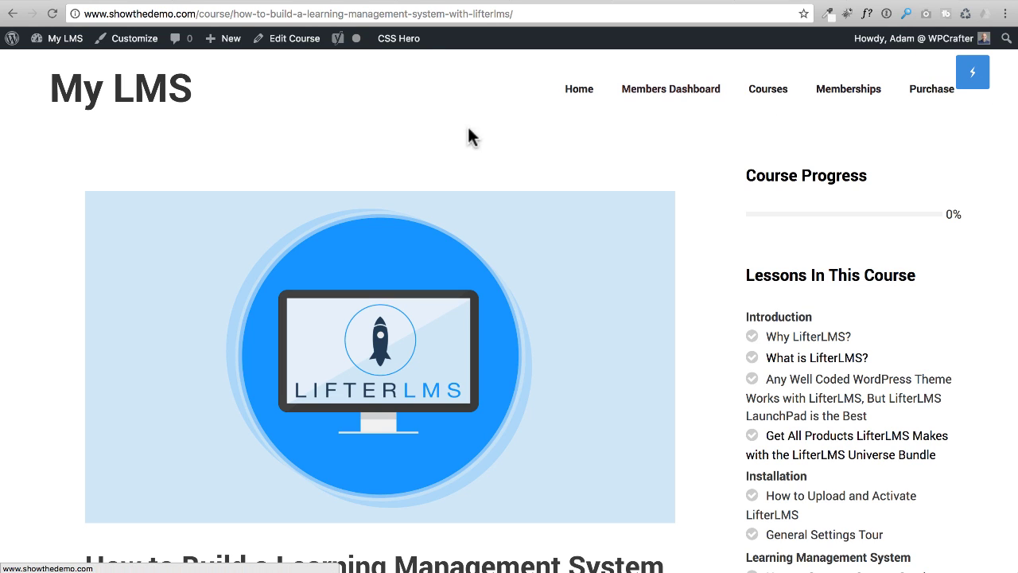
pyautogui.click(397, 49)
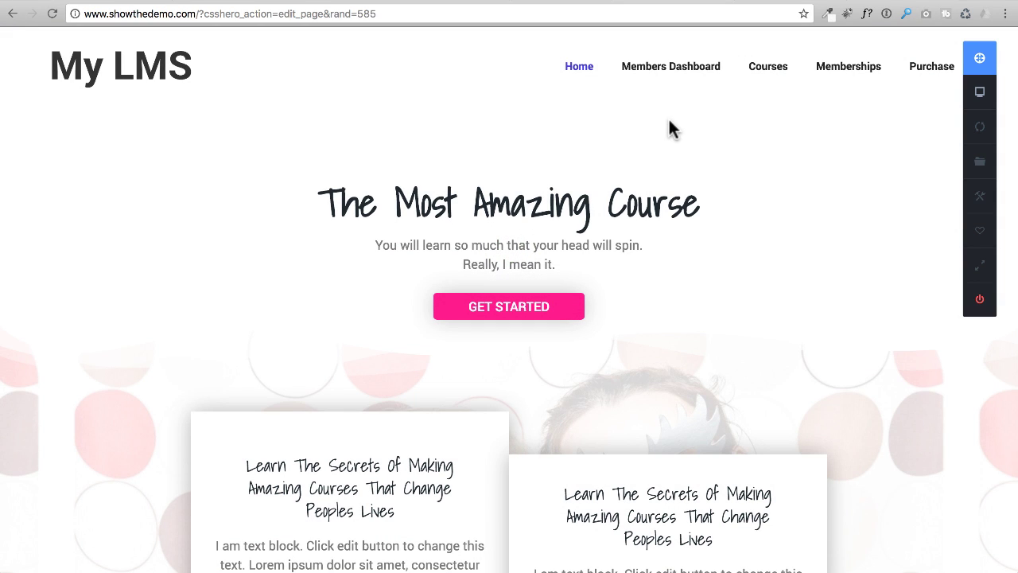
pyautogui.scroll(-5, 669, 127)
pyautogui.scroll(5, 669, 120)
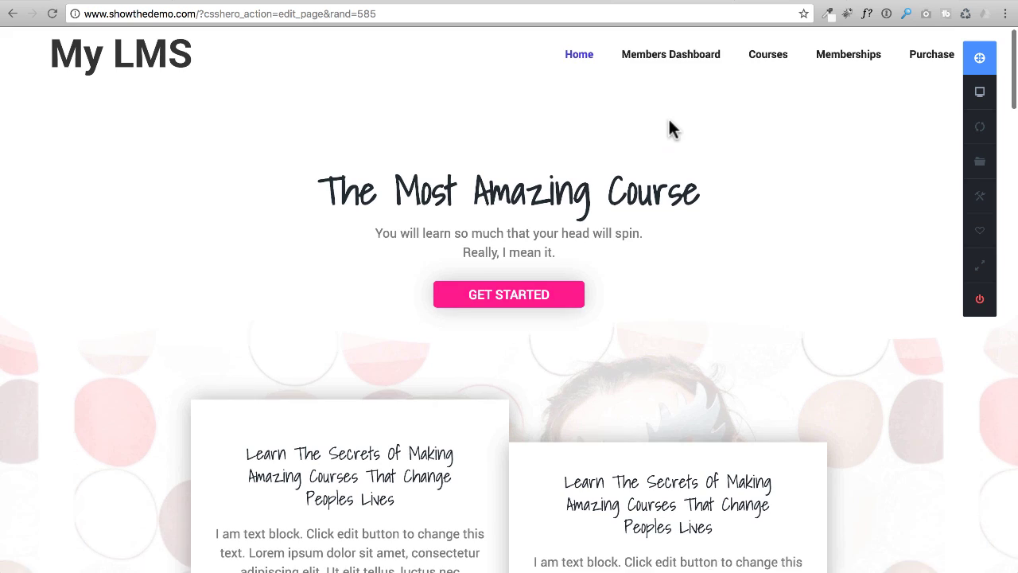
# - Within CSS Hero, navigate through Courses to the How to Build a Learning Management System with LifterLMS course and its access plans
pyautogui.click(768, 73)
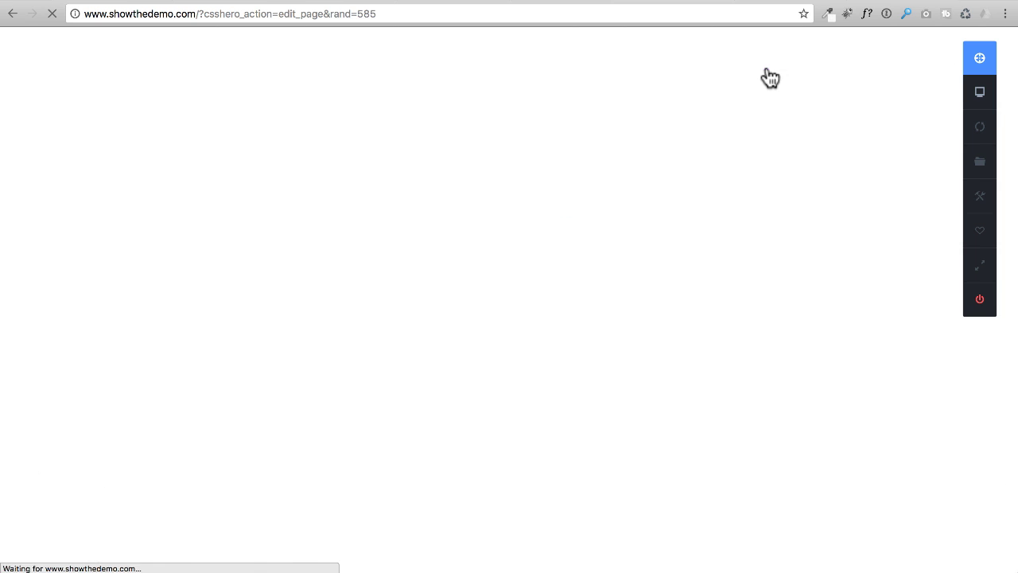
pyautogui.scroll(-4, 514, 159)
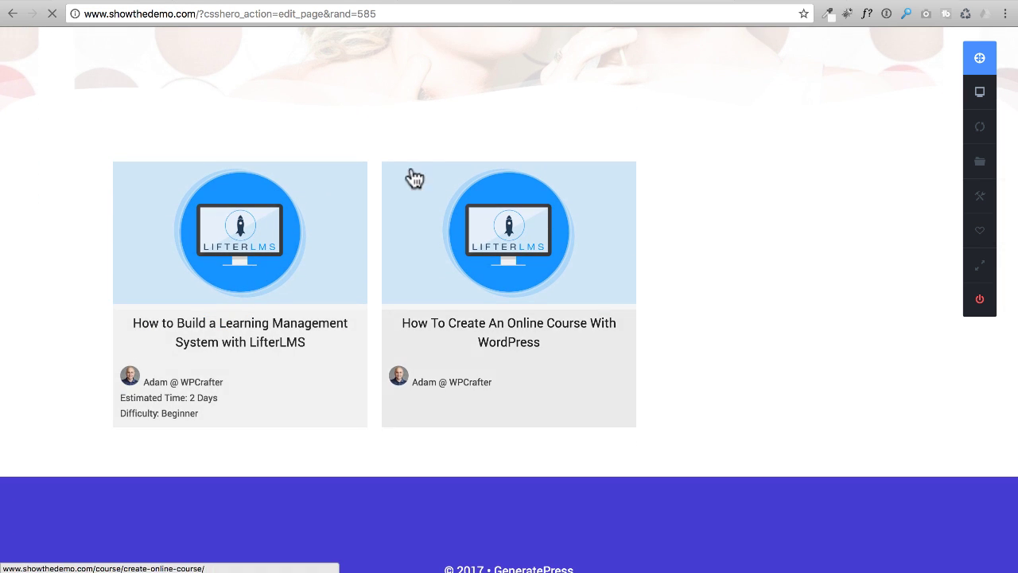
pyautogui.click(413, 177)
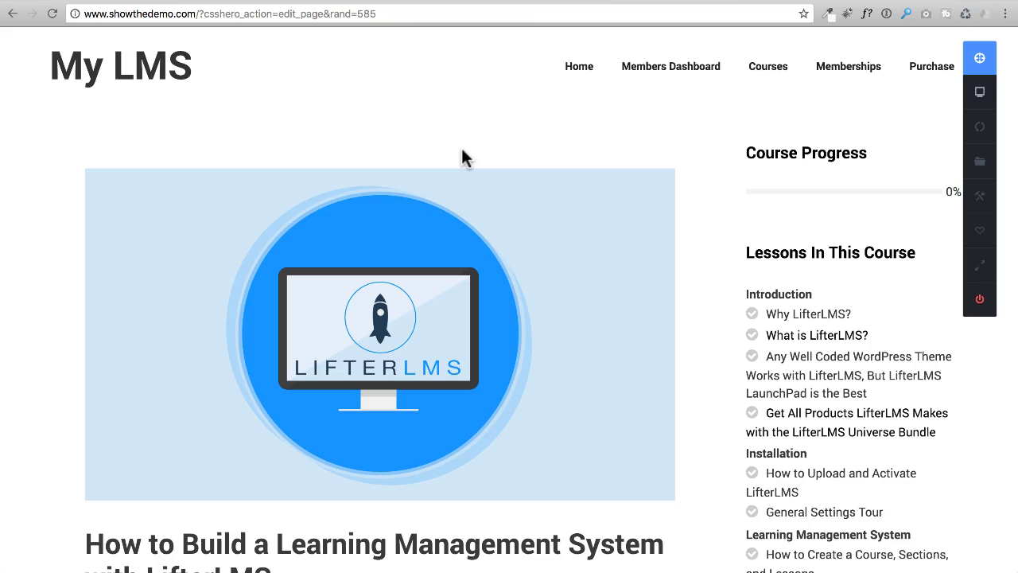
pyautogui.scroll(-6, 462, 151)
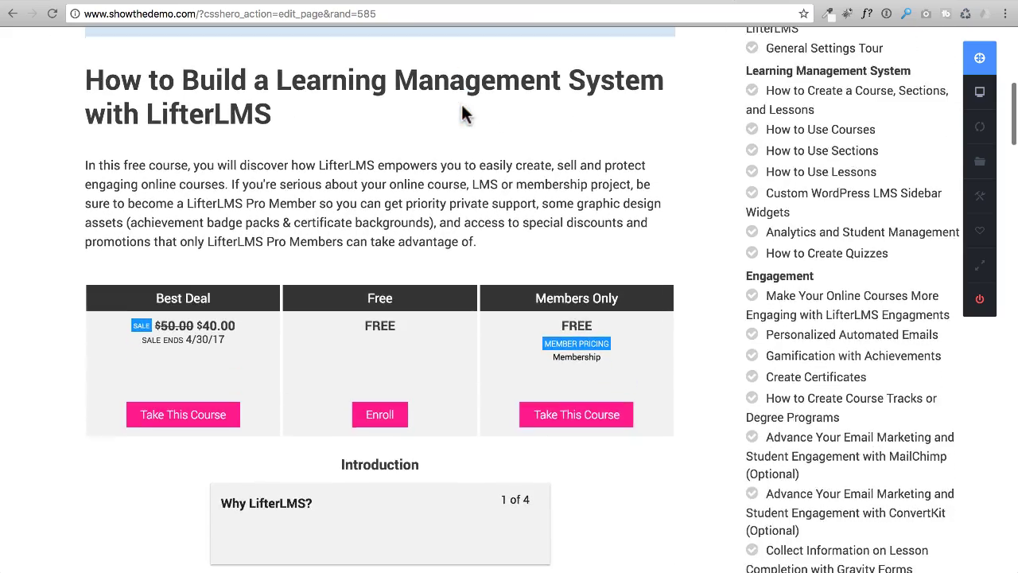
pyautogui.scroll(-3, 466, 113)
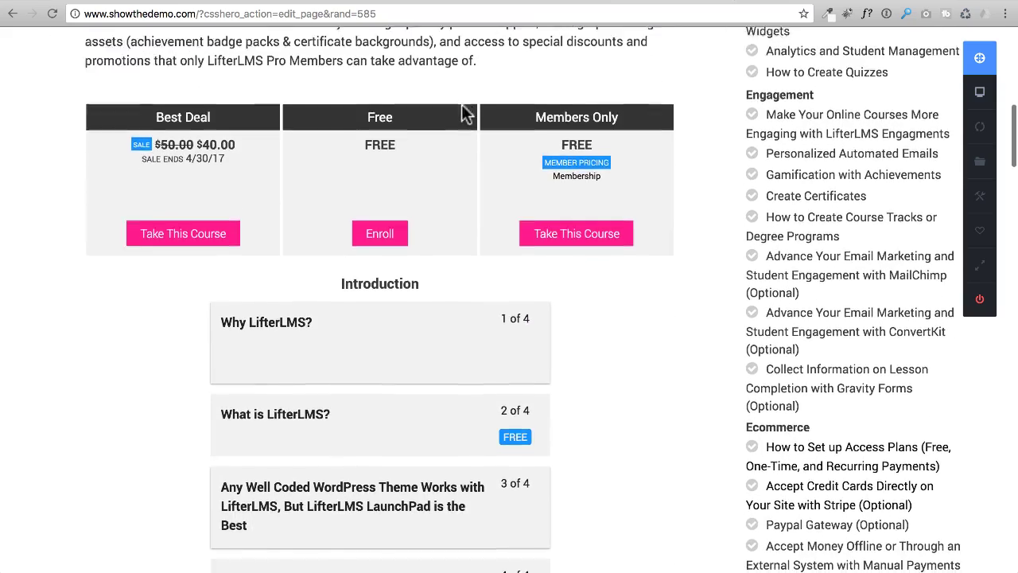
pyautogui.scroll(-2, 462, 104)
pyautogui.scroll(2, 461, 102)
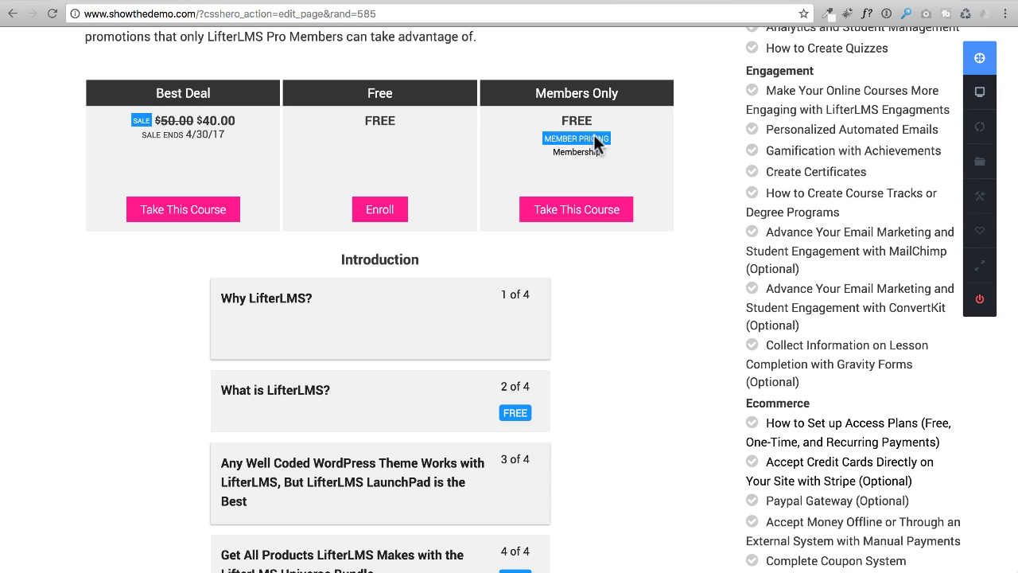
# - Enable CSS Hero's element picker, select the Best Deal plan title, and open Article Content H4 for customization
pyautogui.click(983, 68)
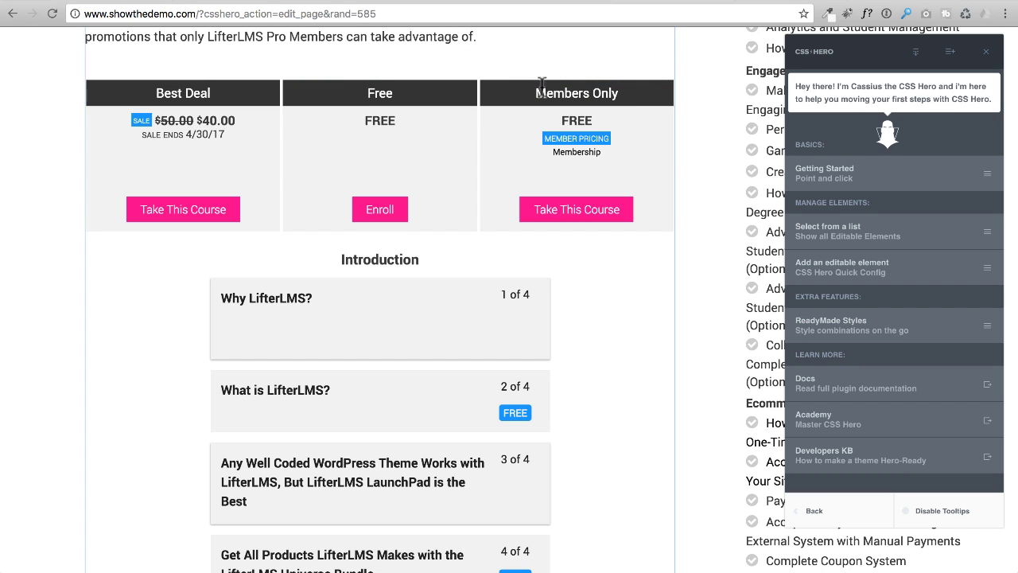
pyautogui.click(243, 94)
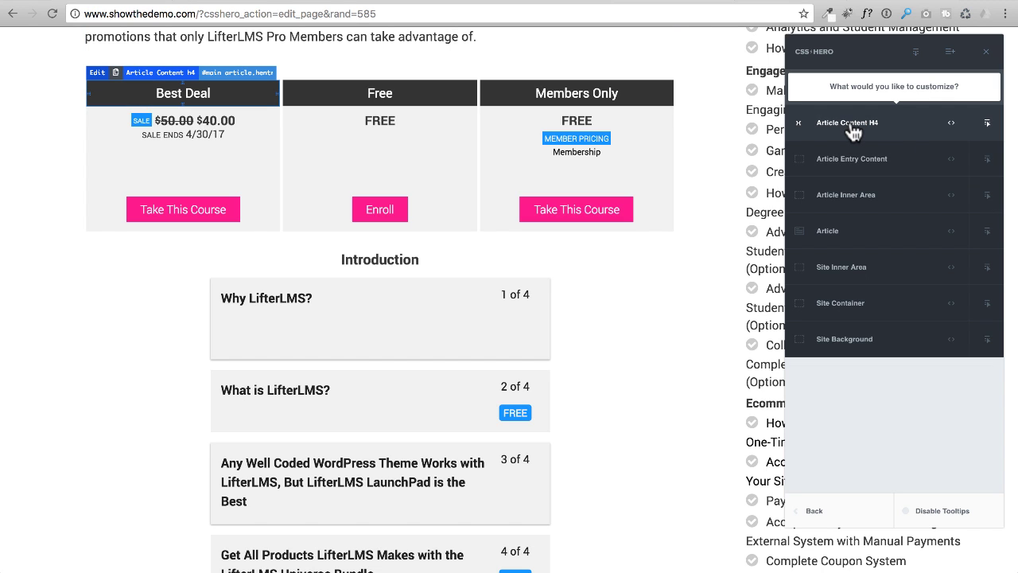
pyautogui.moveTo(854, 131)
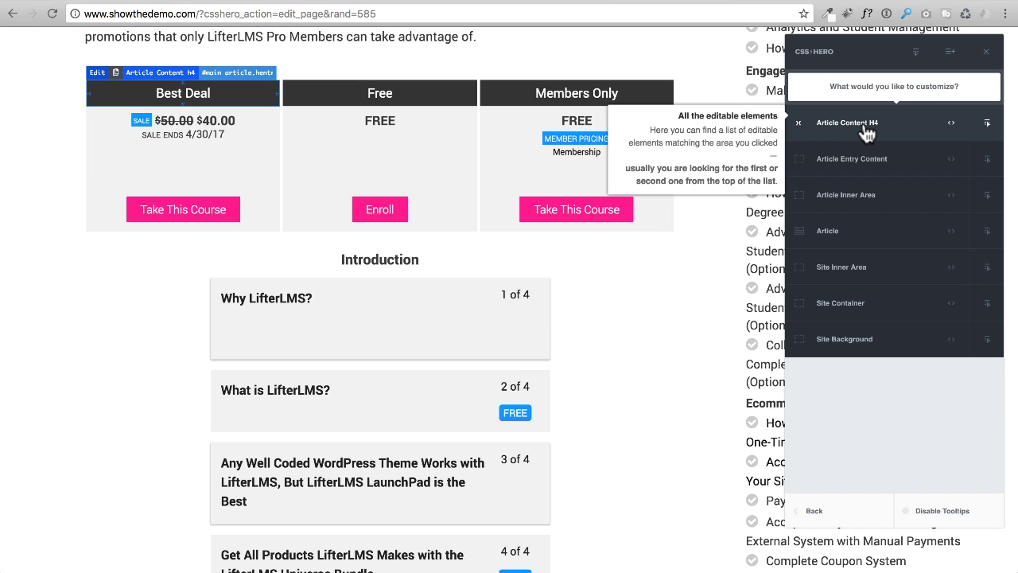
pyautogui.click(868, 134)
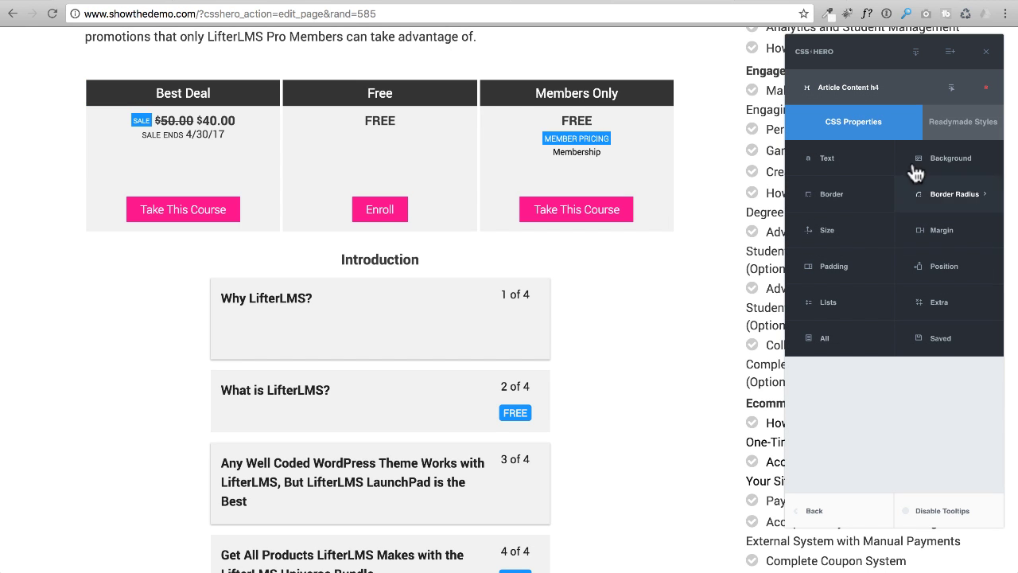
# - Set the access plan titles' font family to Courier Std, Courier, sans-serif in the text properties
pyautogui.click(844, 167)
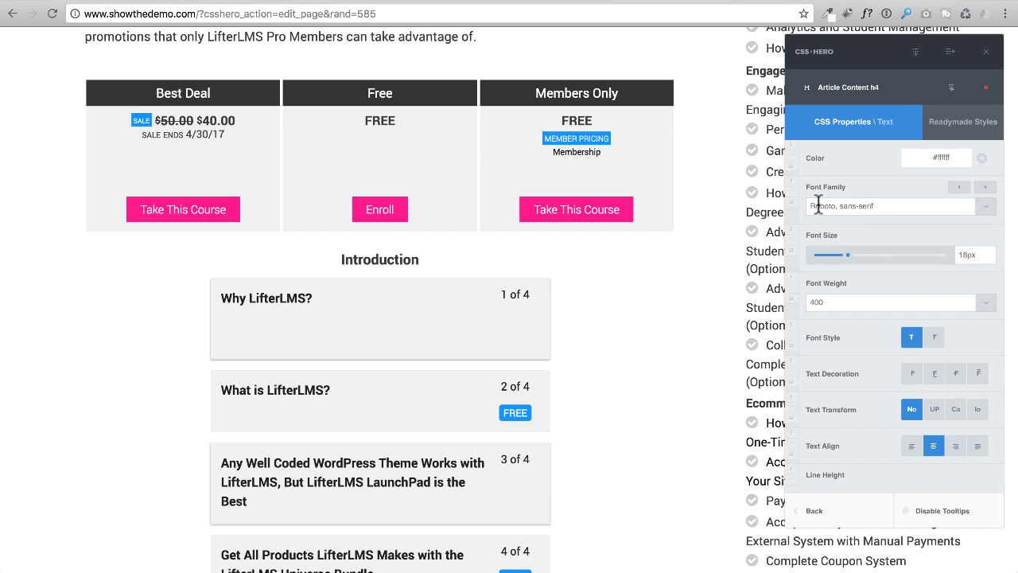
pyautogui.click(987, 208)
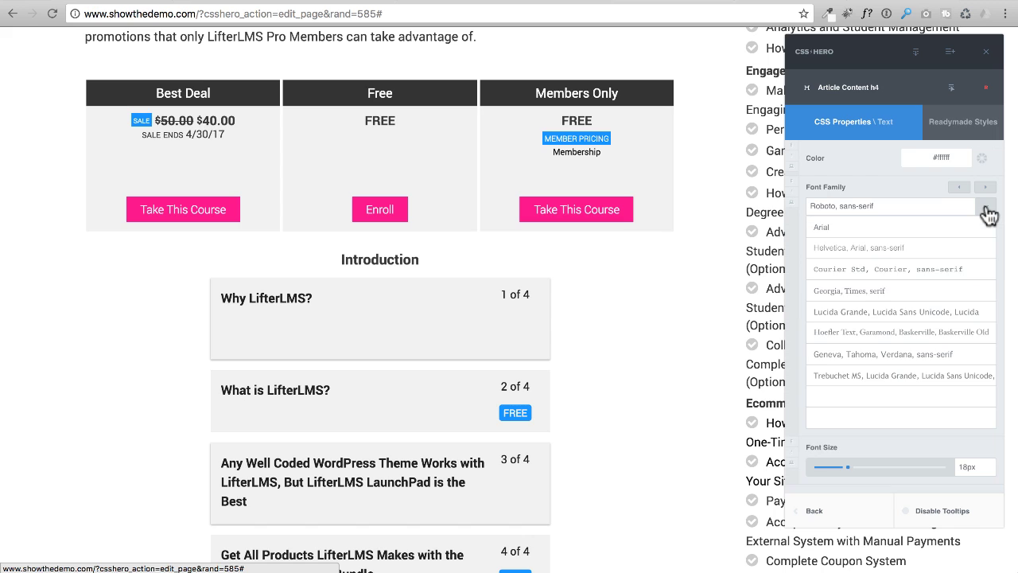
pyautogui.click(853, 283)
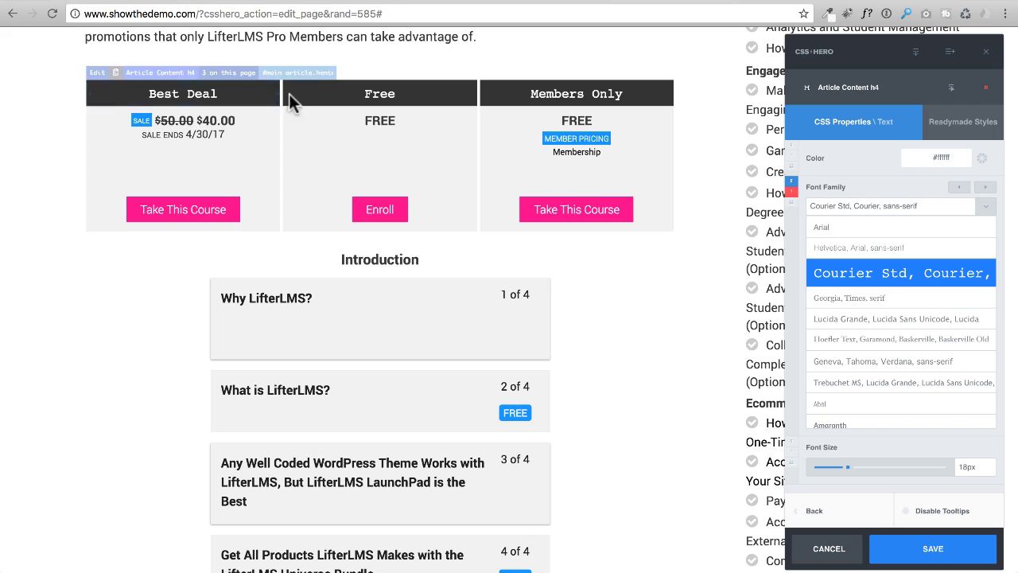
pyautogui.click(984, 207)
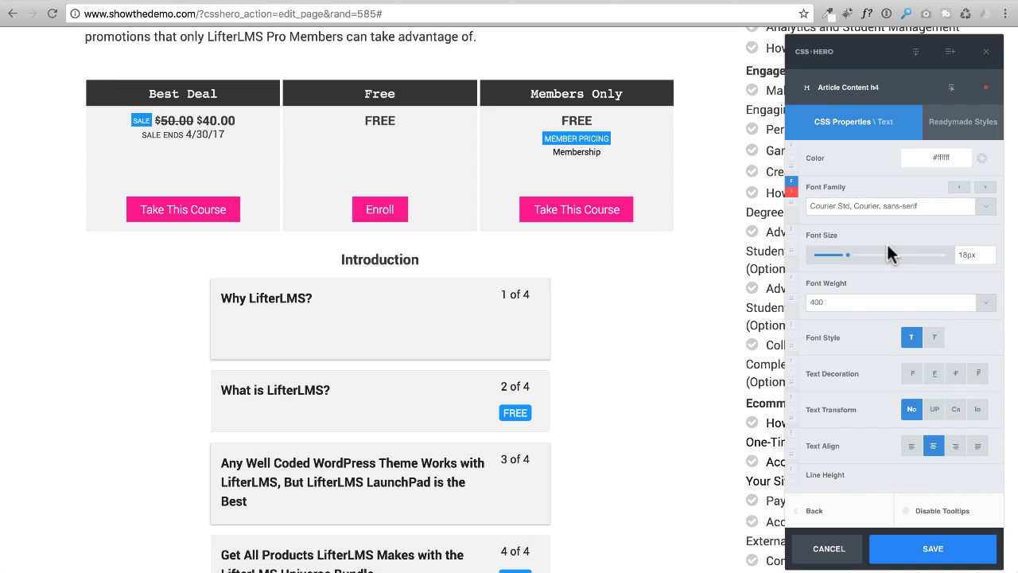
# - Set the access plan titles' font size to 21px and their font weight to bold
pyautogui.moveTo(846, 262); pyautogui.dragTo(854, 264)
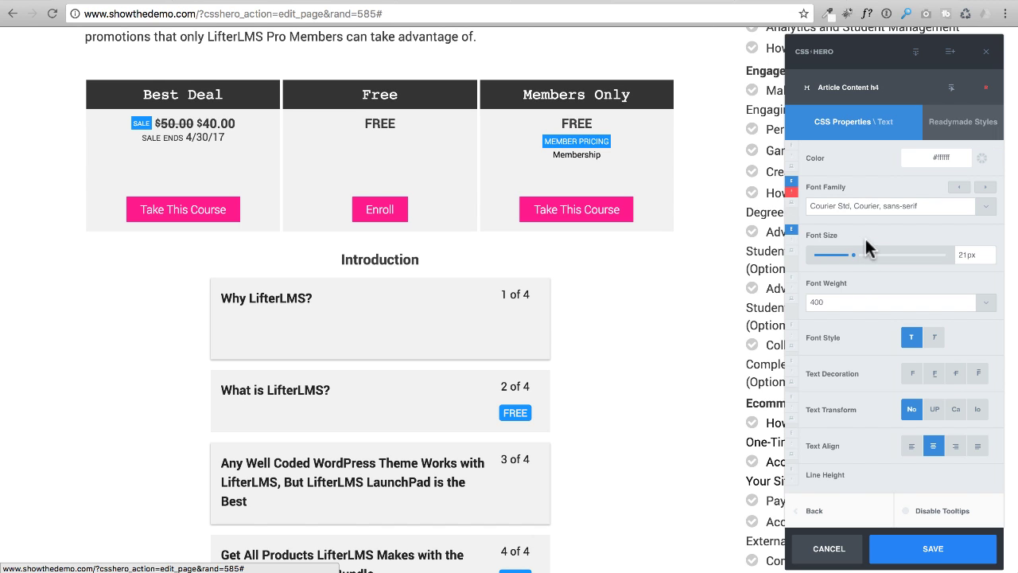
pyautogui.scroll(-2, 865, 235)
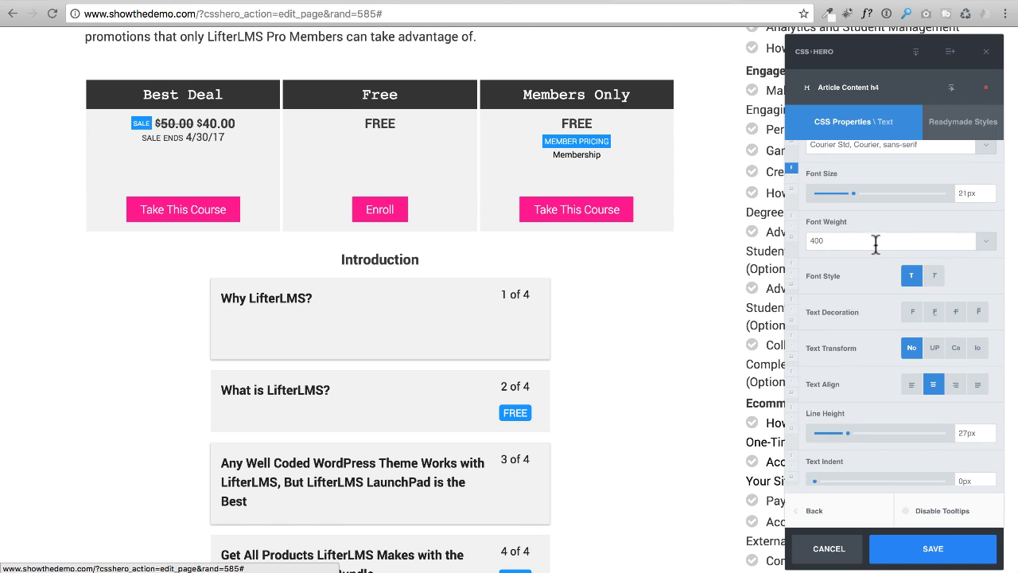
pyautogui.click(986, 241)
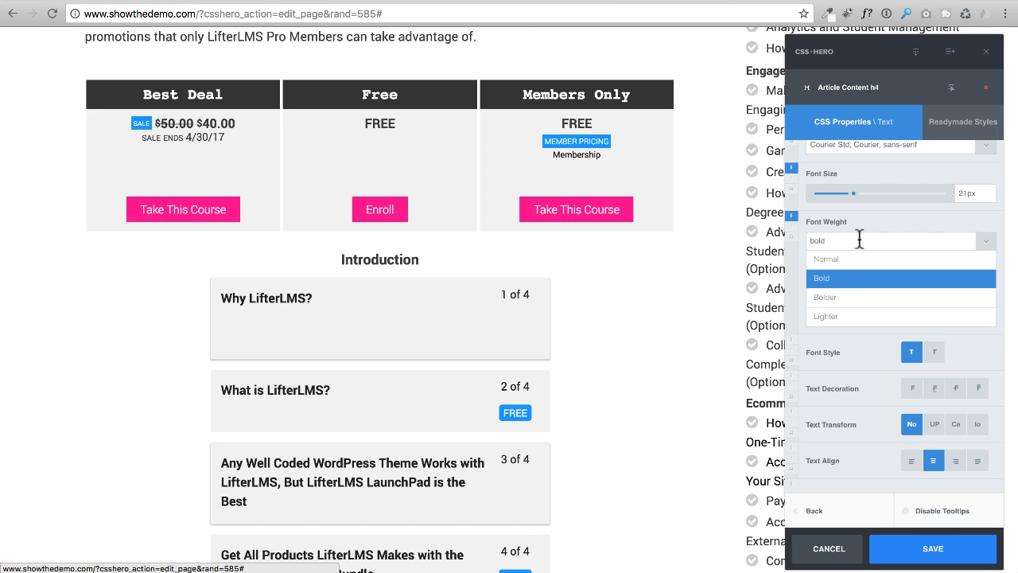
pyautogui.click(985, 249)
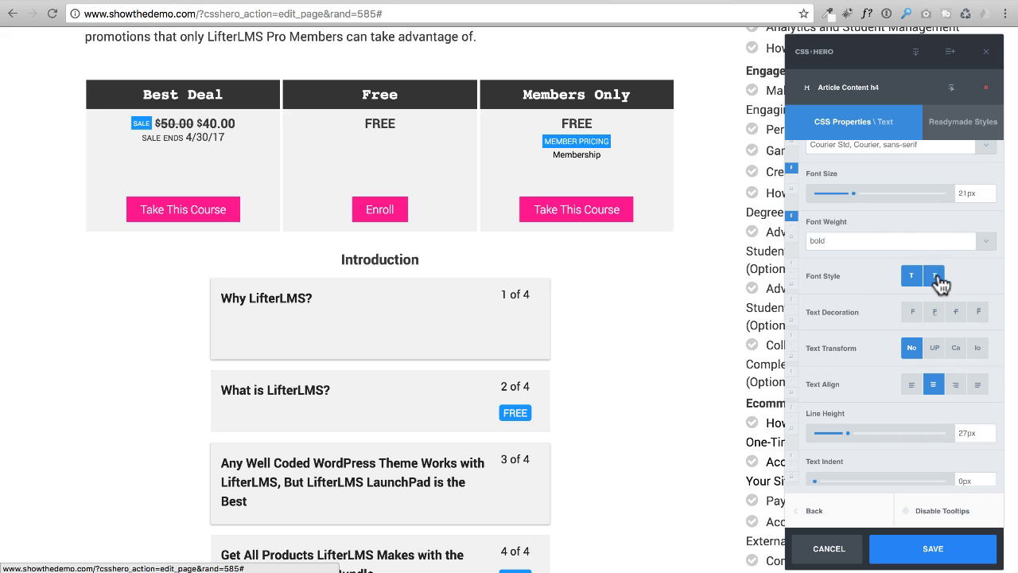
# - Set the access plan titles' text transform to uppercase, and try left alignment before restoring center alignment
pyautogui.scroll(-2, 879, 290)
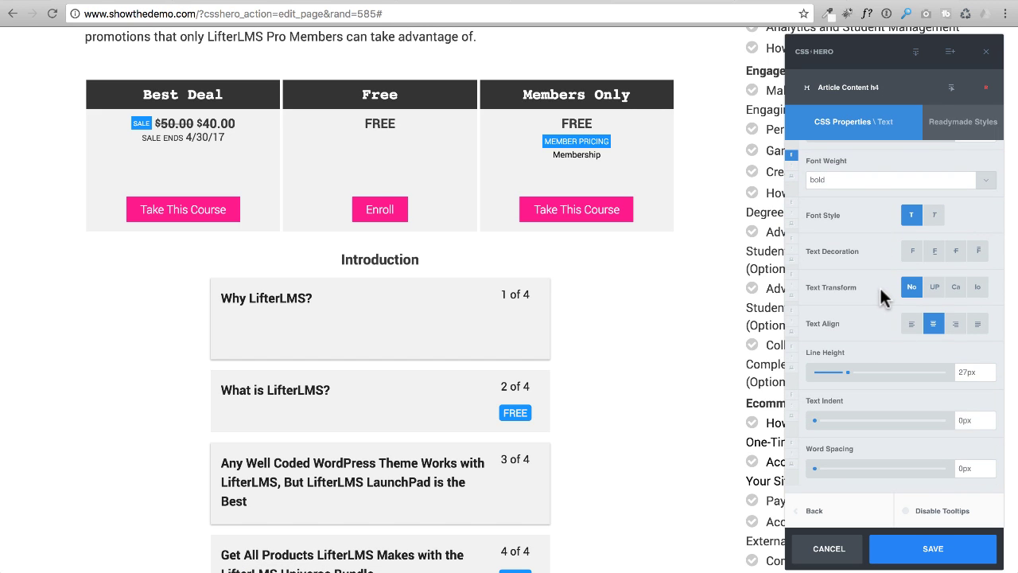
pyautogui.click(936, 289)
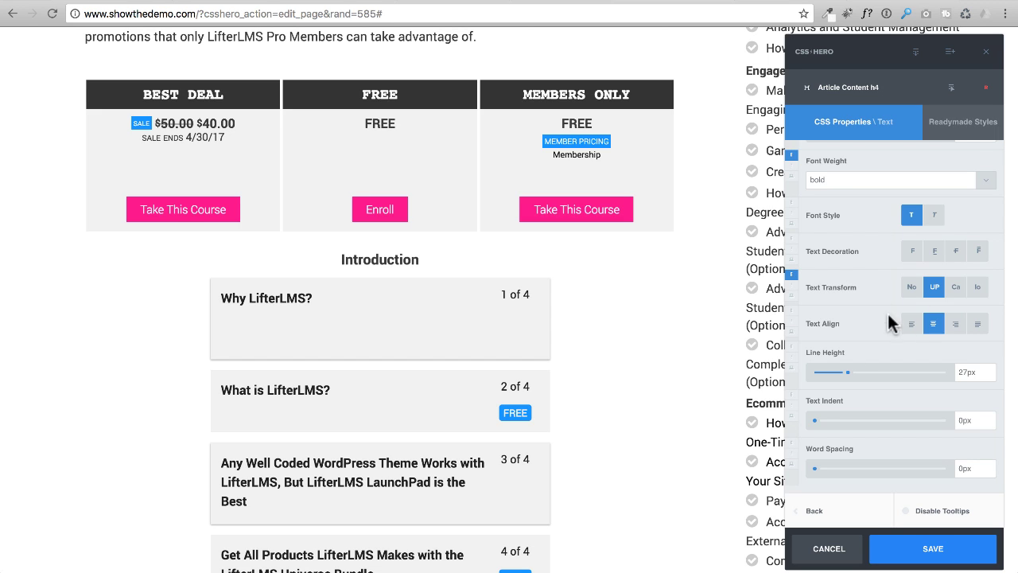
pyautogui.click(912, 326)
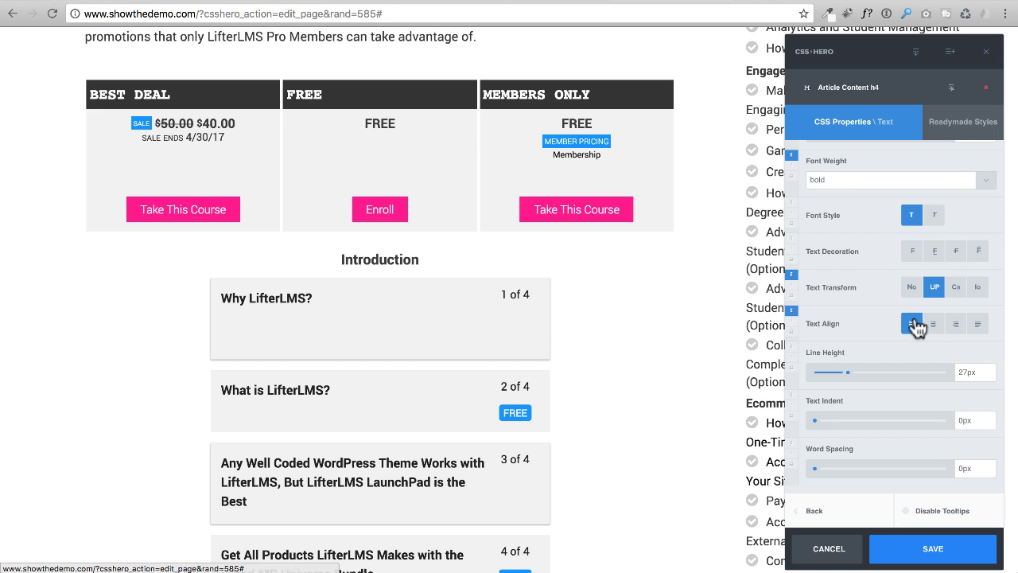
pyautogui.click(934, 323)
pyautogui.scroll(-3, 834, 270)
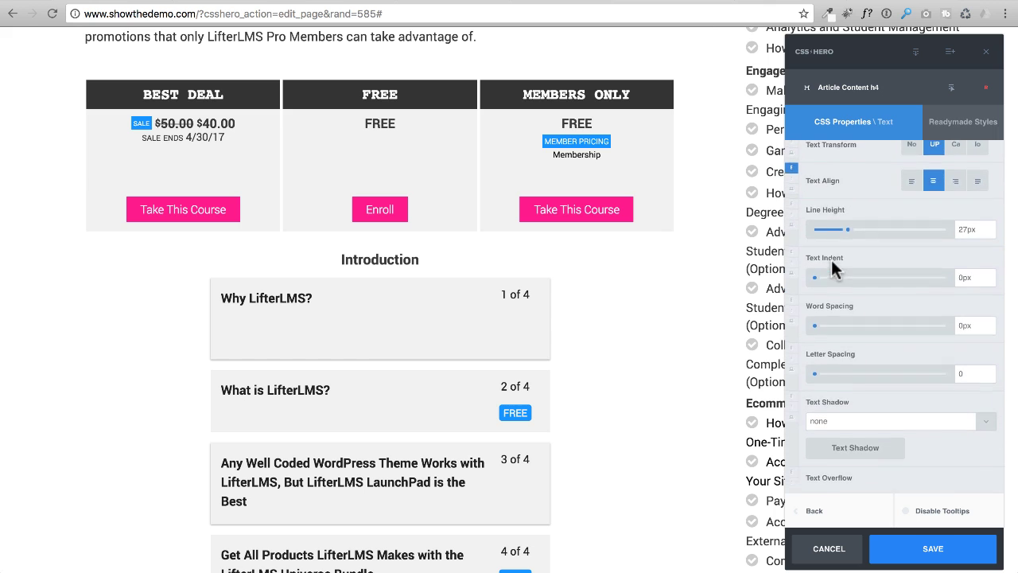
pyautogui.scroll(-1, 838, 366)
pyautogui.scroll(4, 846, 366)
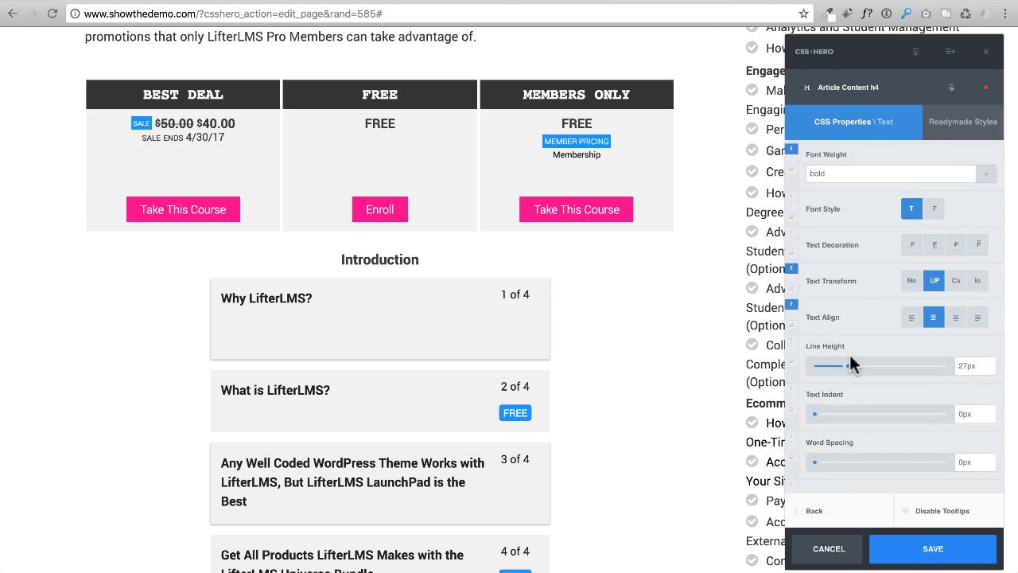
pyautogui.scroll(3, 850, 361)
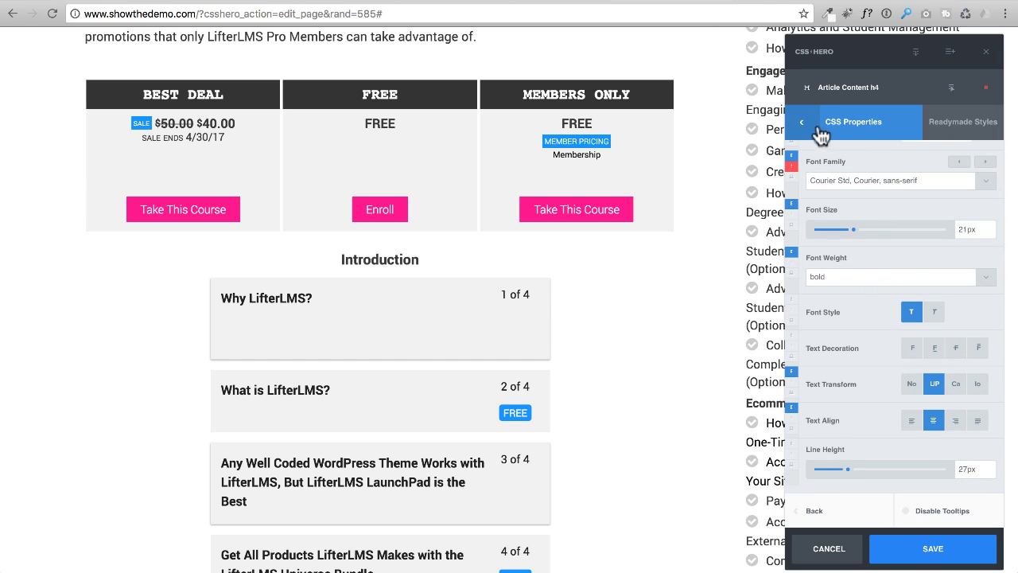
# - Look through the background image presets for the access plan titles, leave them at none, and save the title styling
pyautogui.click(802, 125)
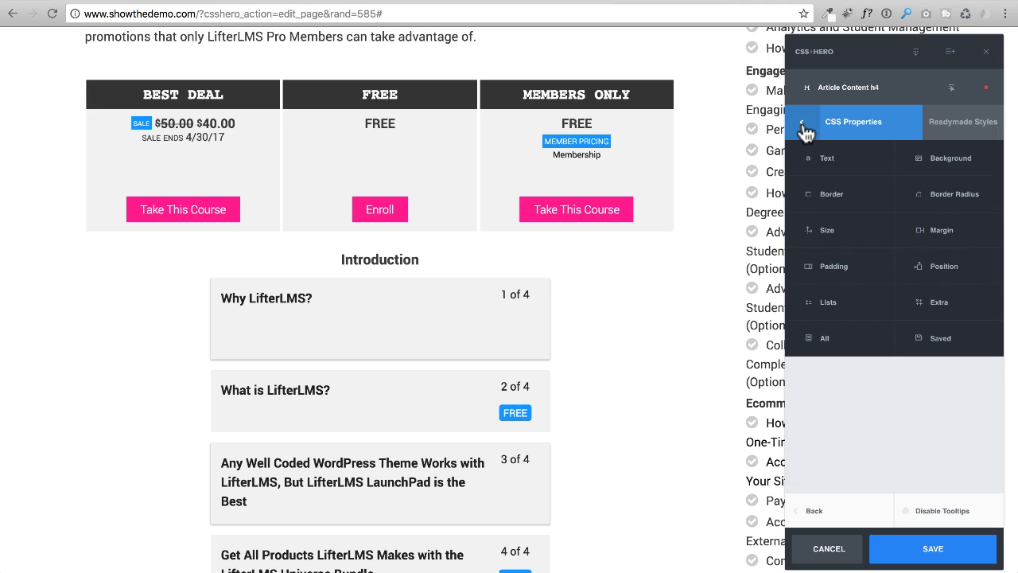
pyautogui.click(944, 168)
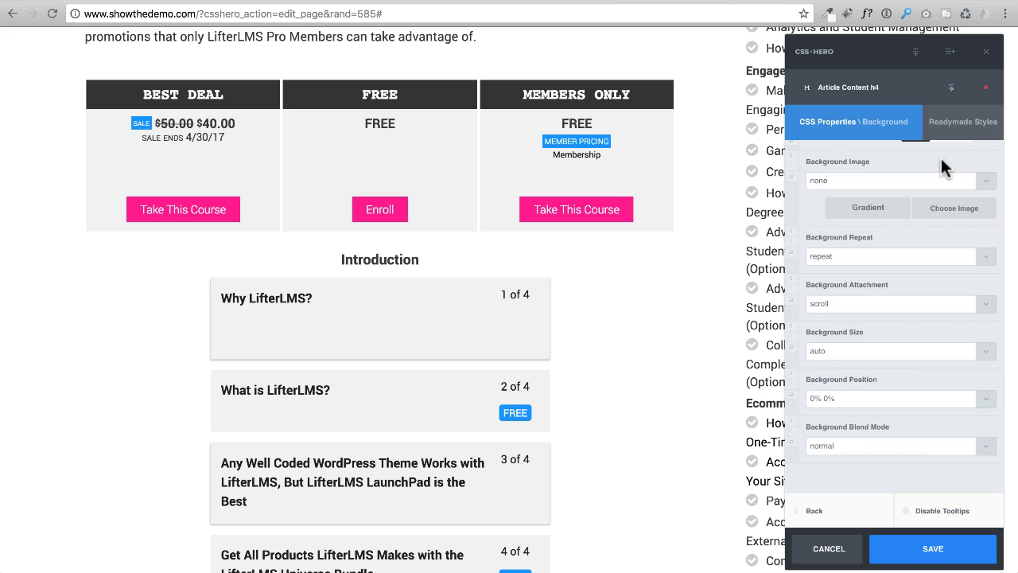
pyautogui.scroll(1, 941, 159)
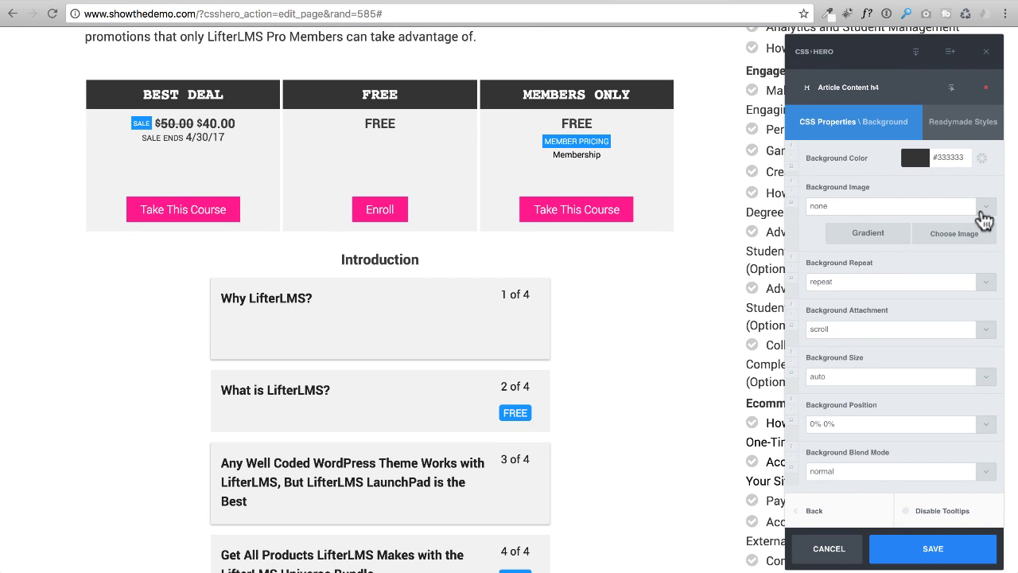
pyautogui.click(985, 207)
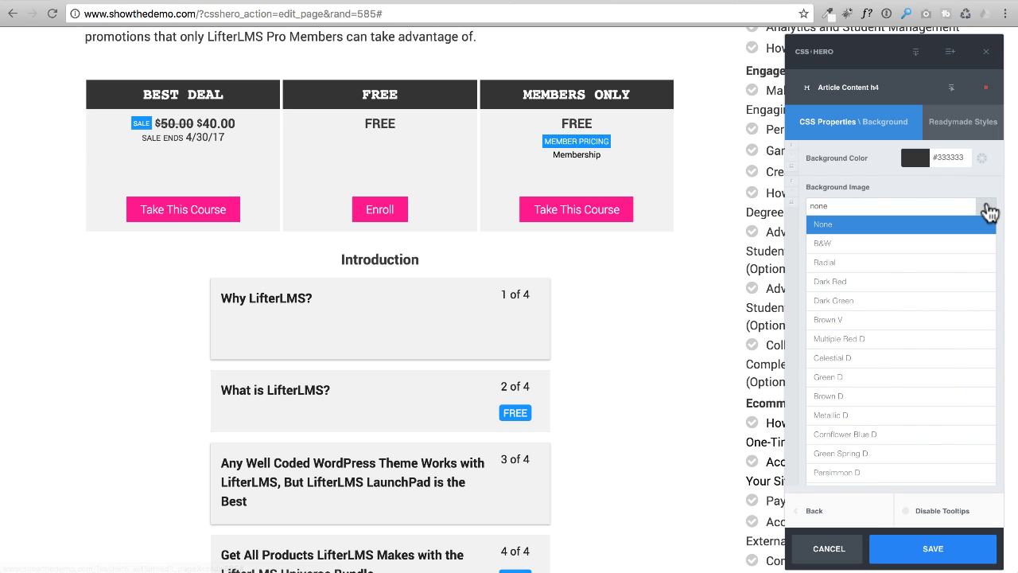
pyautogui.click(985, 207)
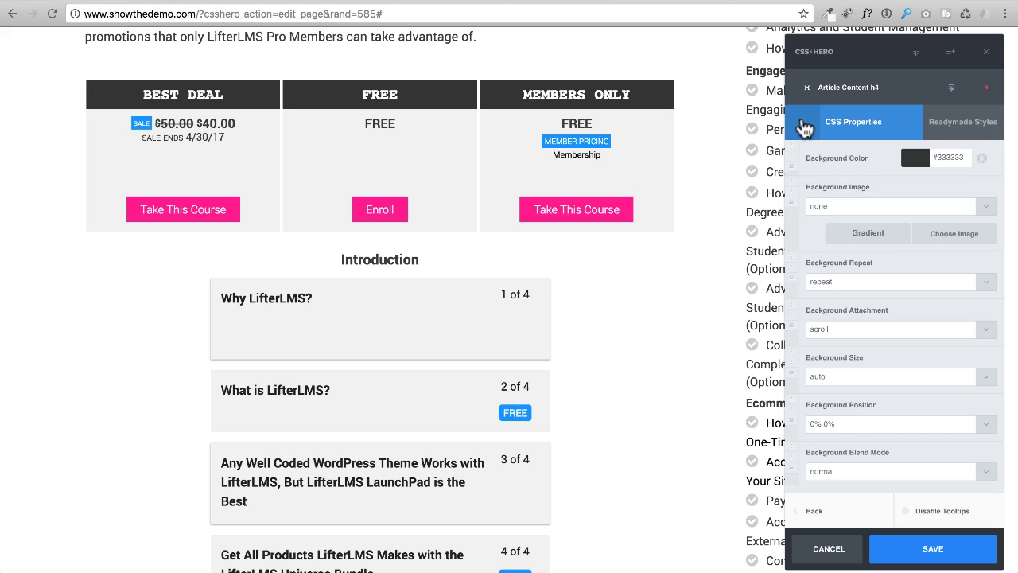
pyautogui.click(807, 126)
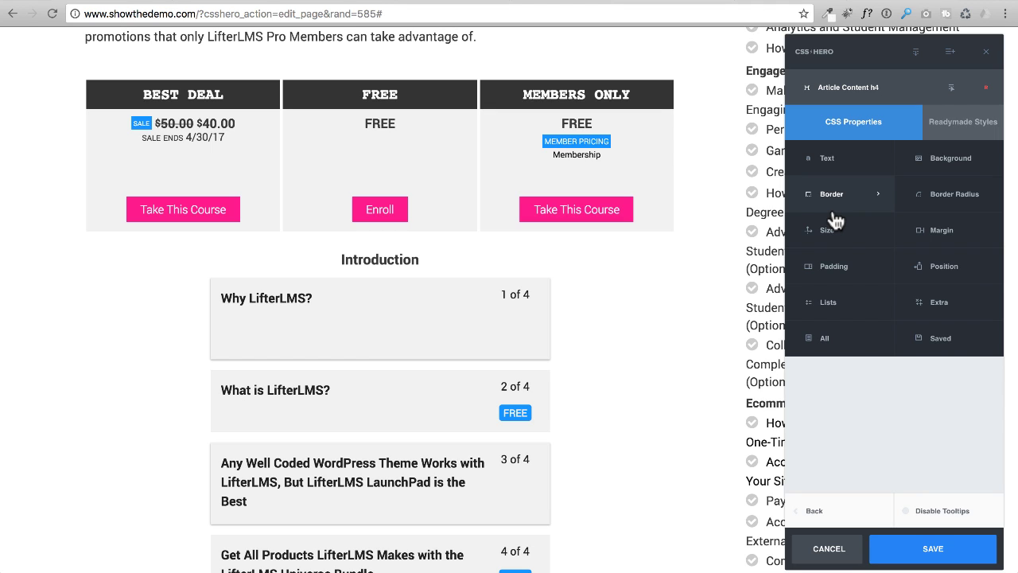
pyautogui.click(931, 559)
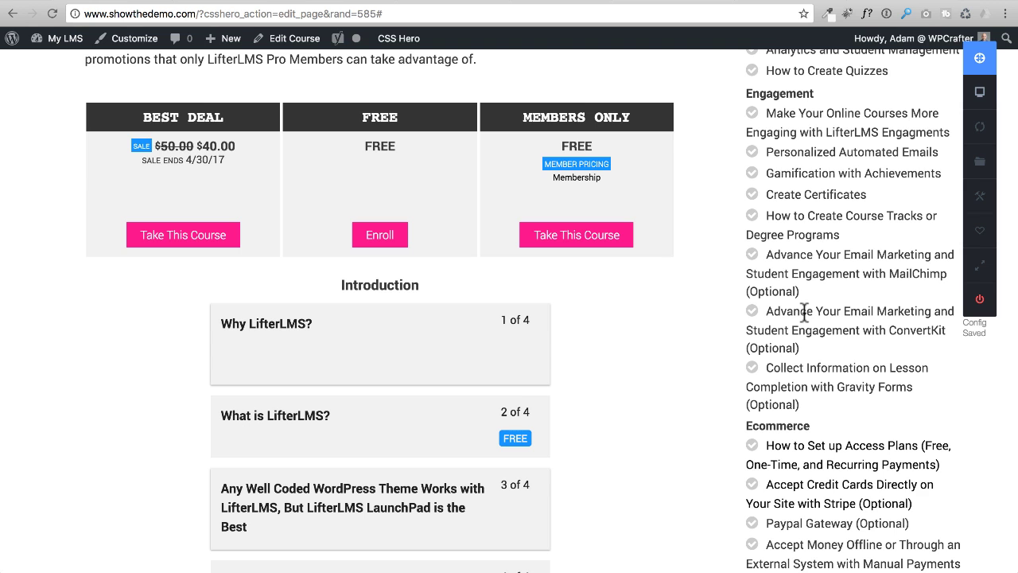
# - Select the course syllabus lesson links for customization and set their font size to 17px
pyautogui.scroll(-5, 610, 199)
pyautogui.click(869, 173)
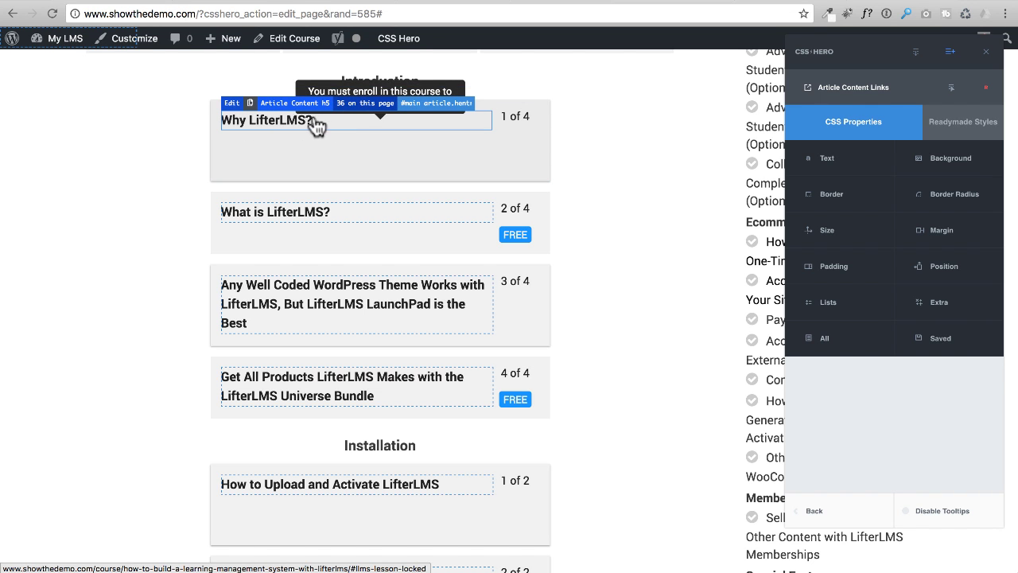
pyautogui.click(877, 164)
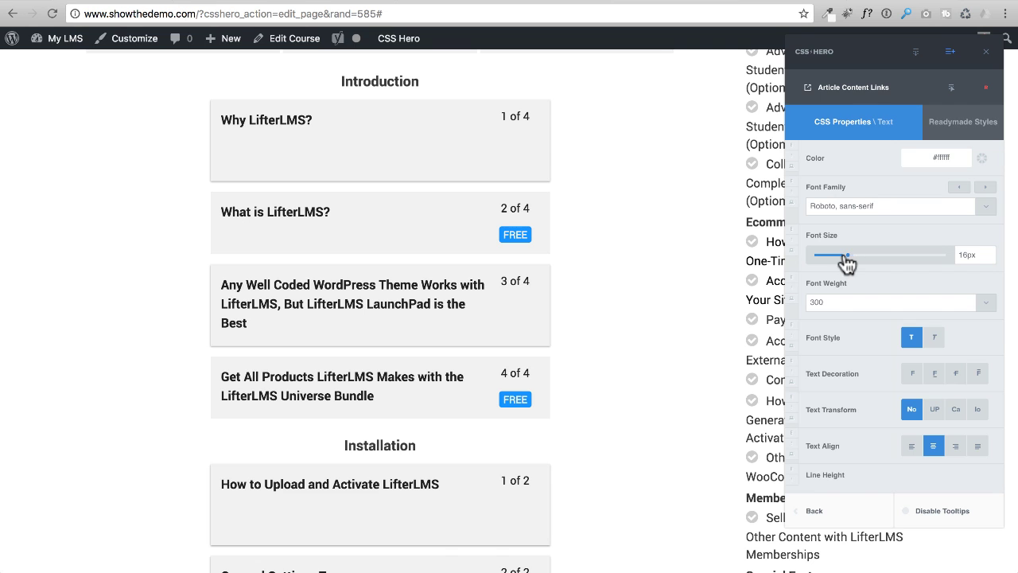
pyautogui.moveTo(849, 262); pyautogui.dragTo(851, 262)
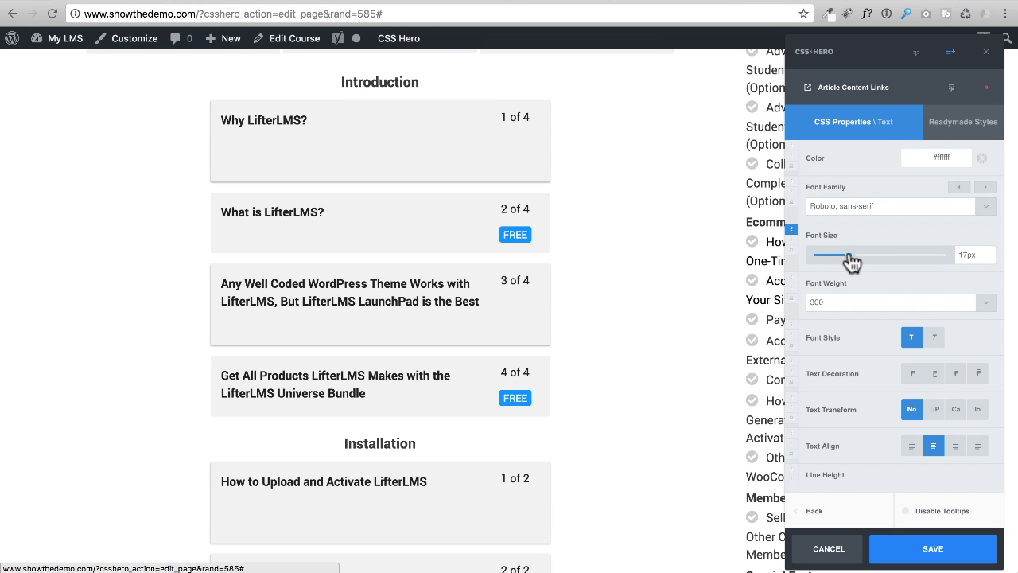
# - Try a solid border on the lesson boxes and return the border width to 0px
pyautogui.click(801, 128)
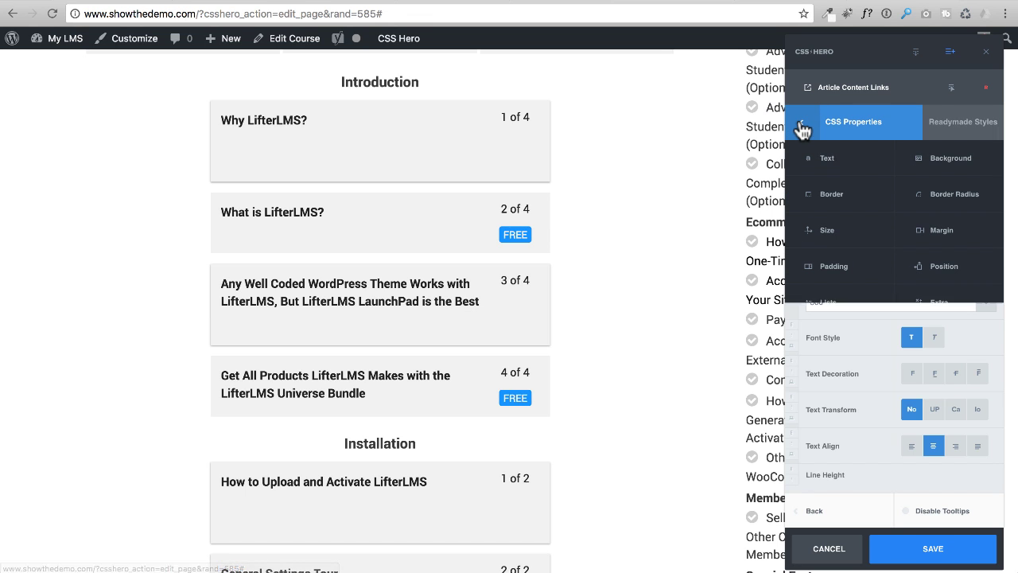
pyautogui.click(832, 196)
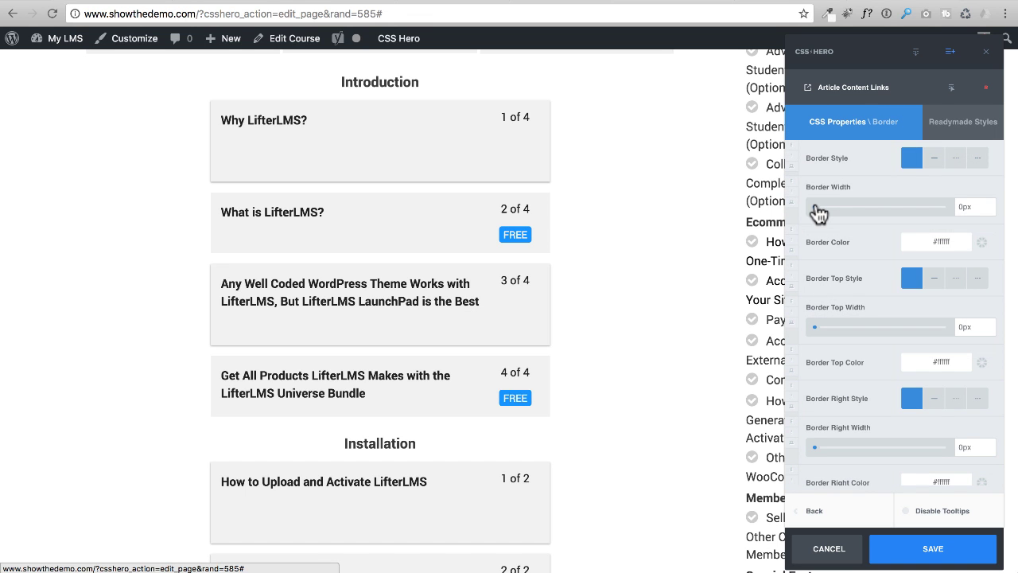
pyautogui.moveTo(823, 208); pyautogui.dragTo(798, 199)
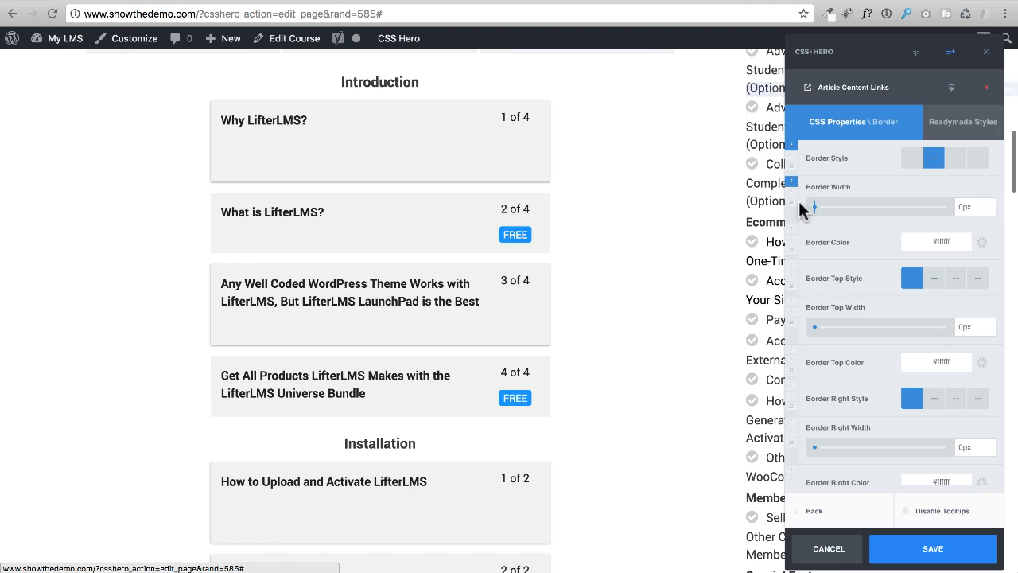
# - Round the lesson boxes' corners with a border radius of 10px
pyautogui.click(802, 130)
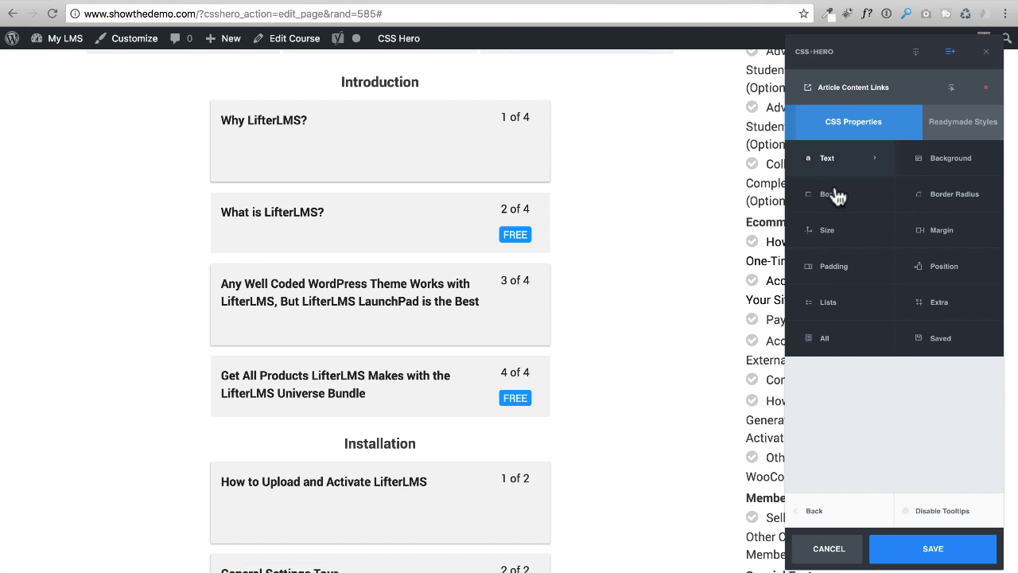
pyautogui.click(949, 199)
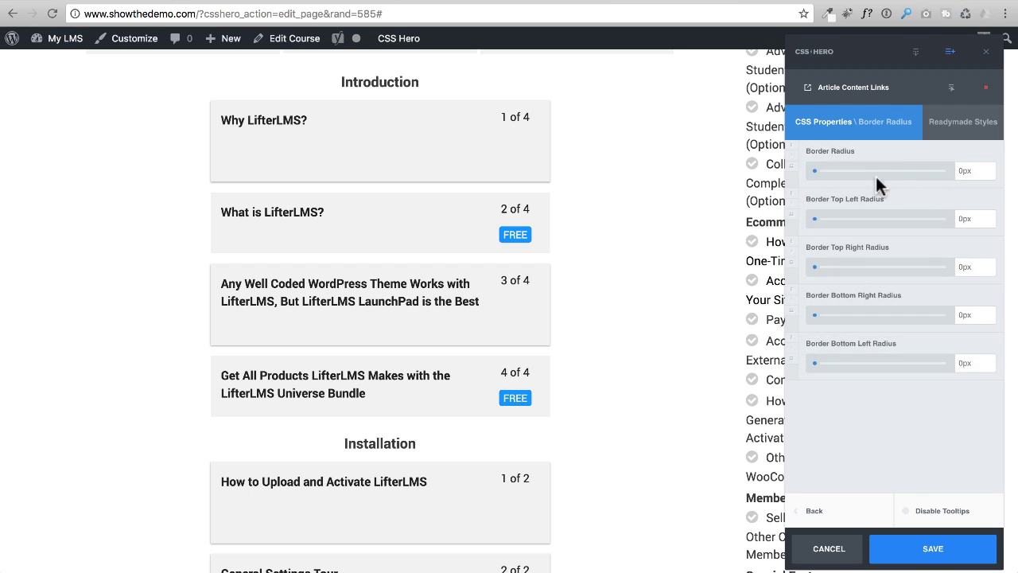
pyautogui.click(814, 172)
pyautogui.moveTo(815, 171); pyautogui.dragTo(840, 172)
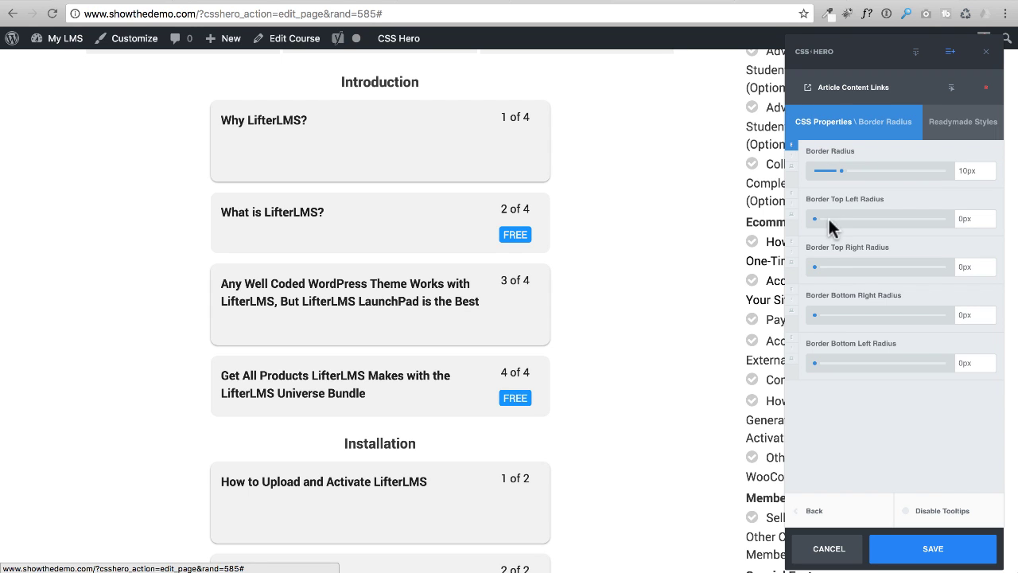
# - Set the lesson boxes' background color to the pale tint #f7f2f3
pyautogui.click(801, 129)
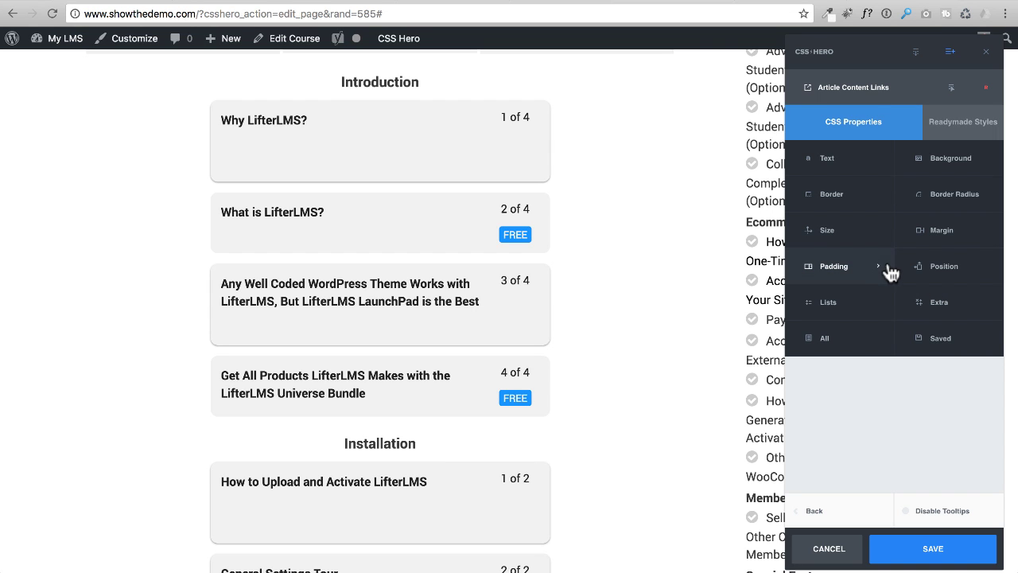
pyautogui.click(955, 159)
pyautogui.scroll(-2, 947, 211)
pyautogui.scroll(1, 946, 215)
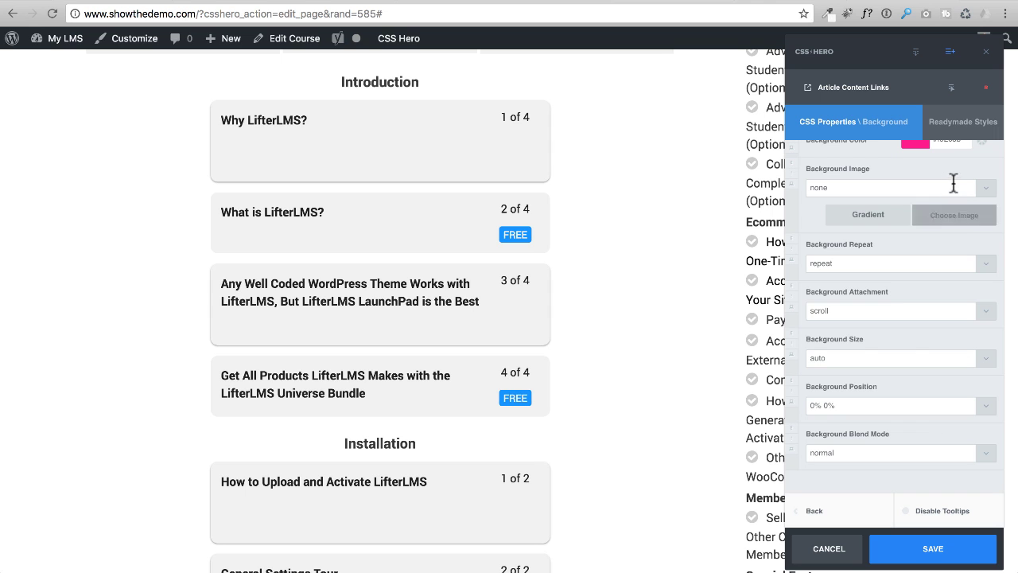
pyautogui.scroll(1, 949, 185)
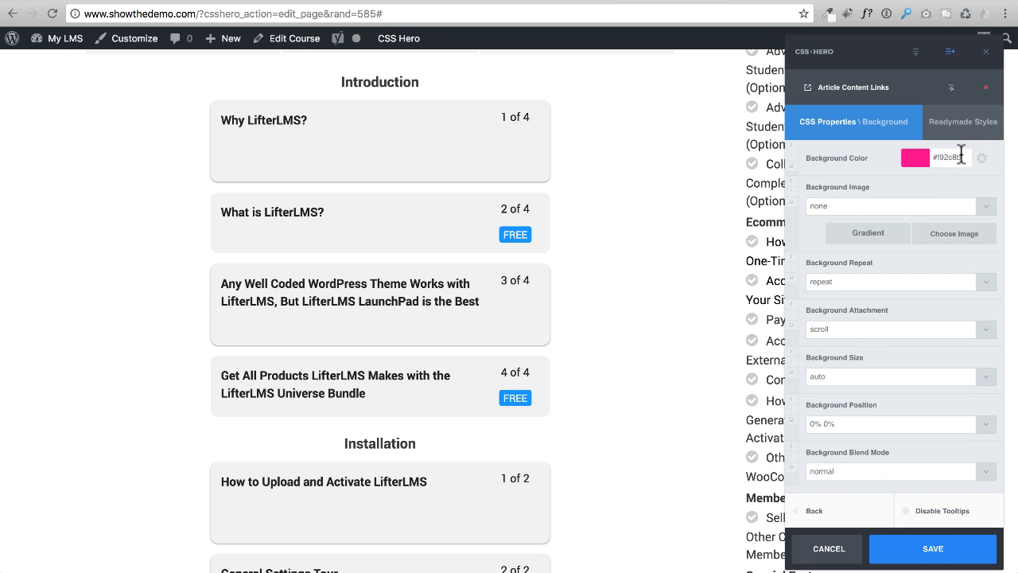
pyautogui.click(962, 156)
pyautogui.moveTo(876, 275); pyautogui.dragTo(831, 186)
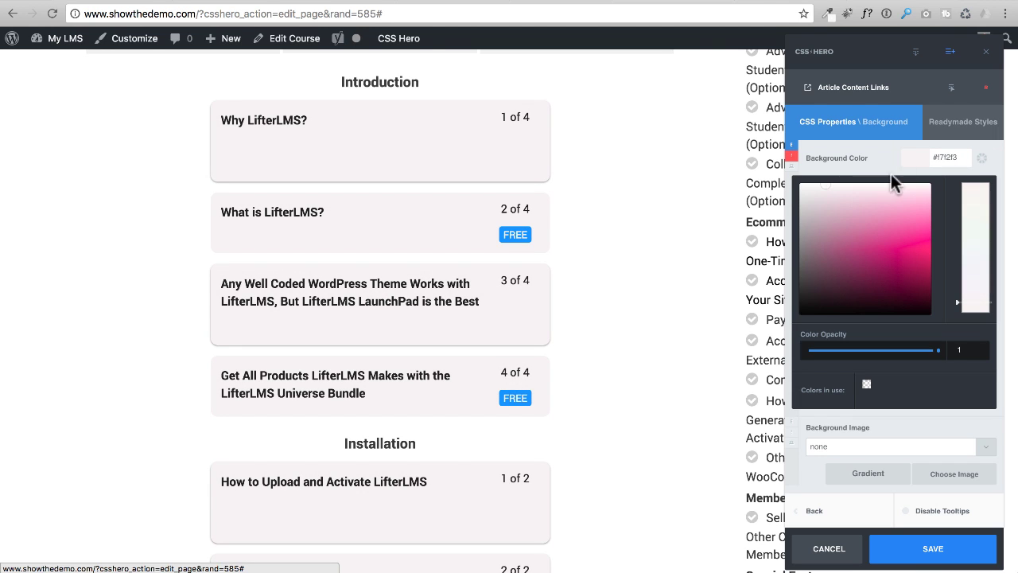
pyautogui.click(976, 167)
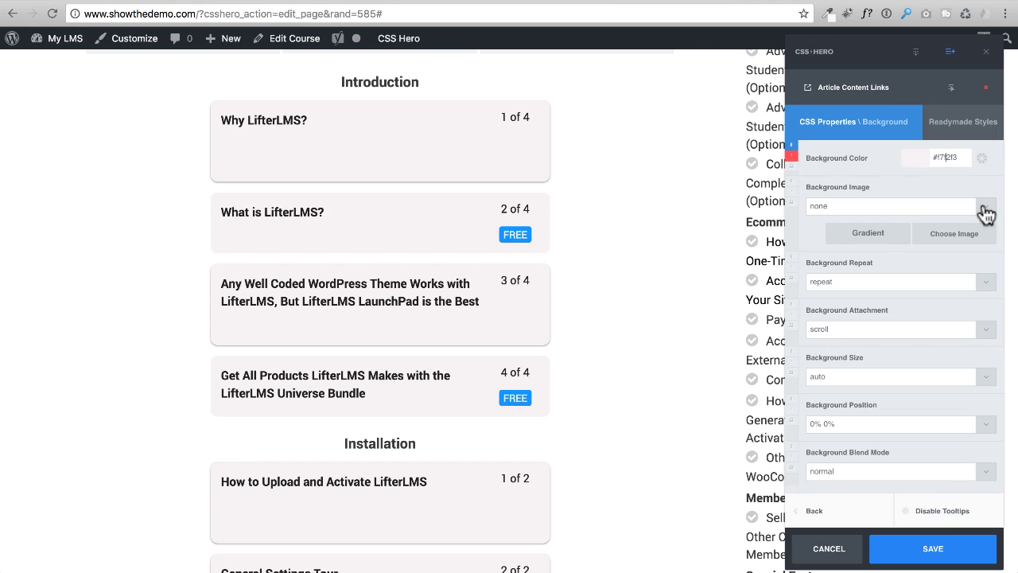
# - Try a 30-degree linear gradient from #ffffff to #000000 on the lesson boxes, and reset their background image to none
pyautogui.click(871, 237)
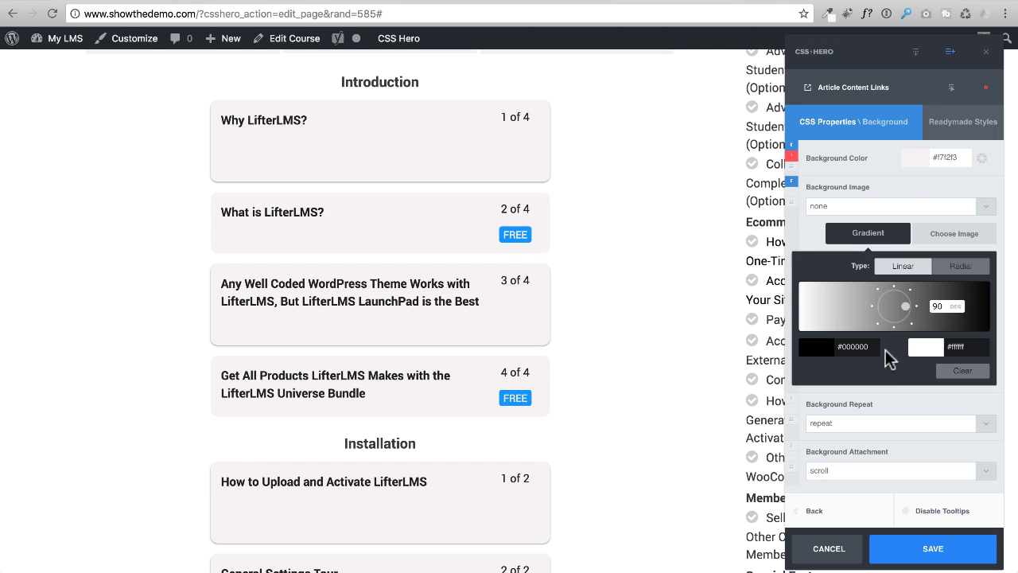
pyautogui.moveTo(899, 306)
pyautogui.mouseDown()
pyautogui.moveTo(893, 316)
pyautogui.moveTo(911, 303)
pyautogui.moveTo(895, 310)
pyautogui.mouseUp()
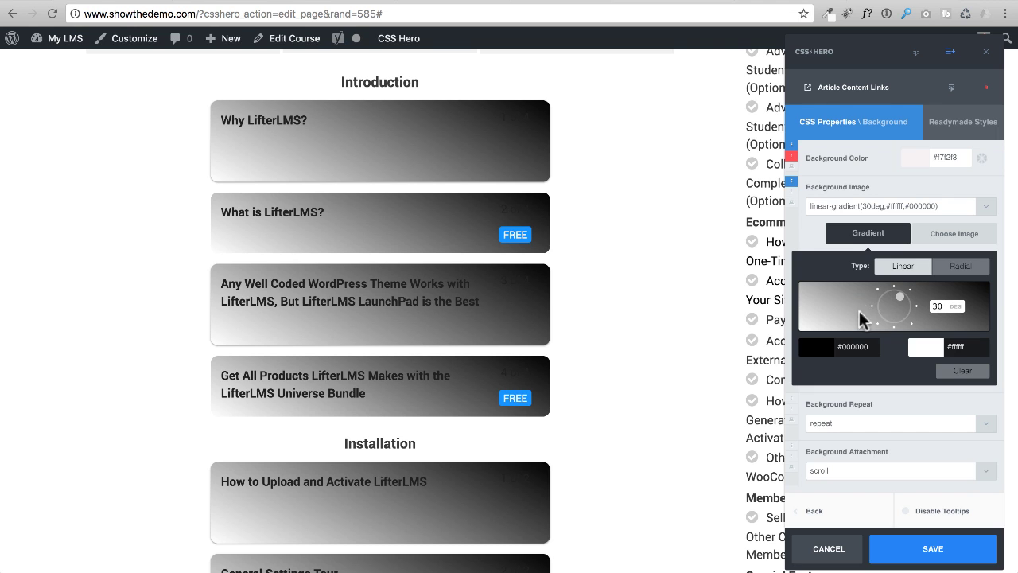
pyautogui.click(984, 210)
pyautogui.click(985, 212)
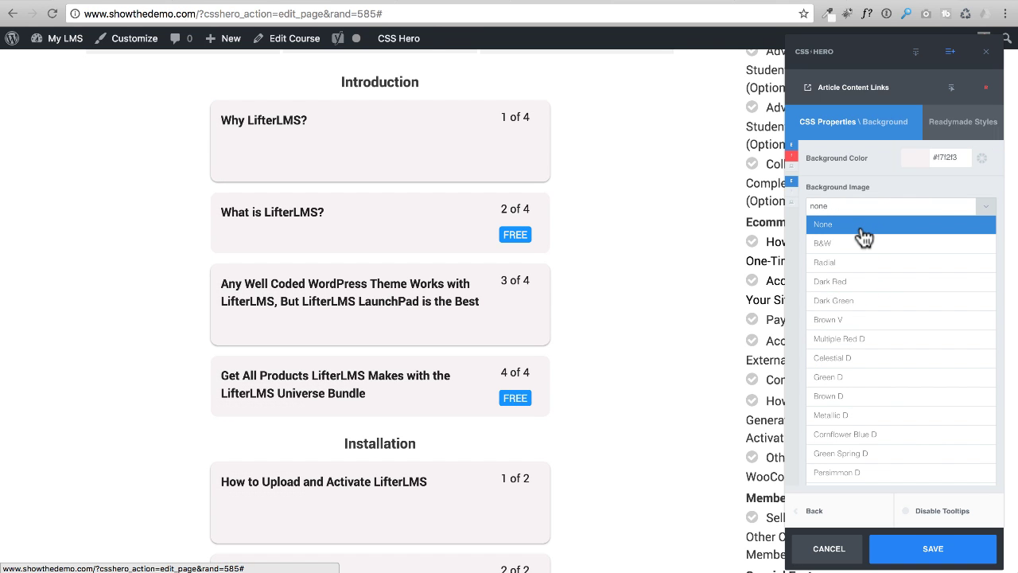
pyautogui.click(972, 202)
pyautogui.scroll(-3, 931, 295)
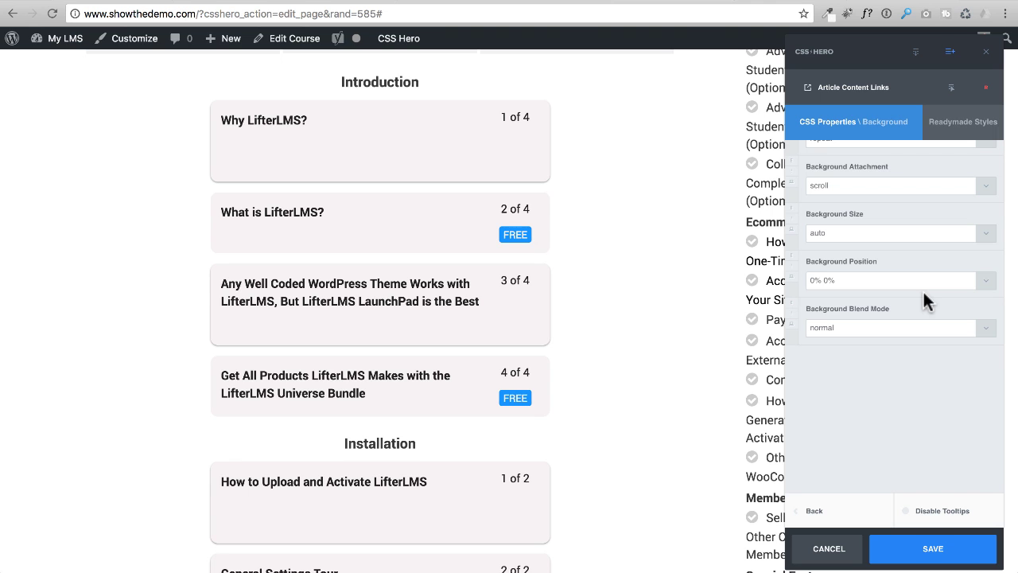
# - Try to enlarge the header menu text by setting the Main Menu Element's font size to 33px
pyautogui.click(800, 124)
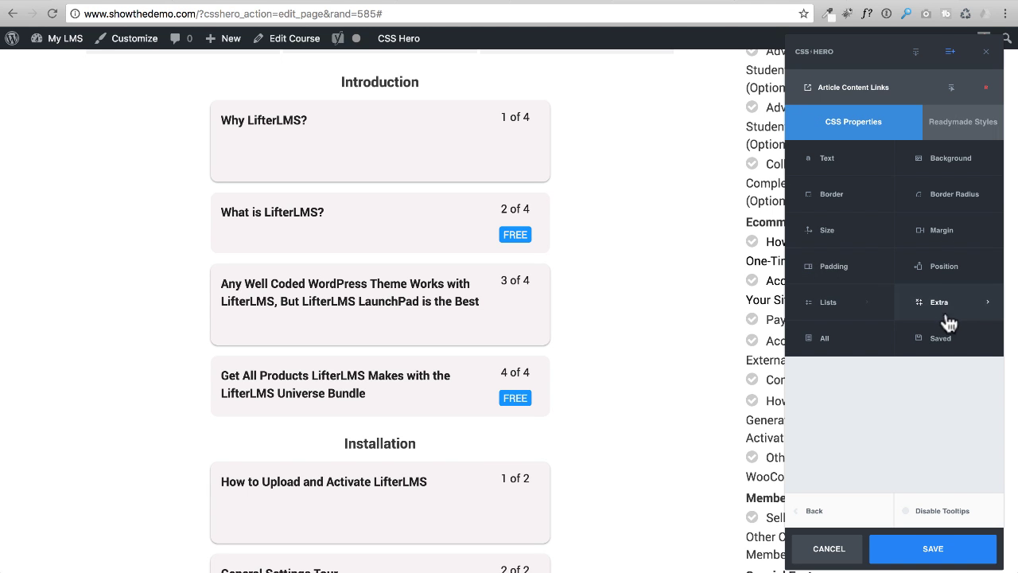
pyautogui.scroll(10, 624, 302)
pyautogui.scroll(-4, 626, 300)
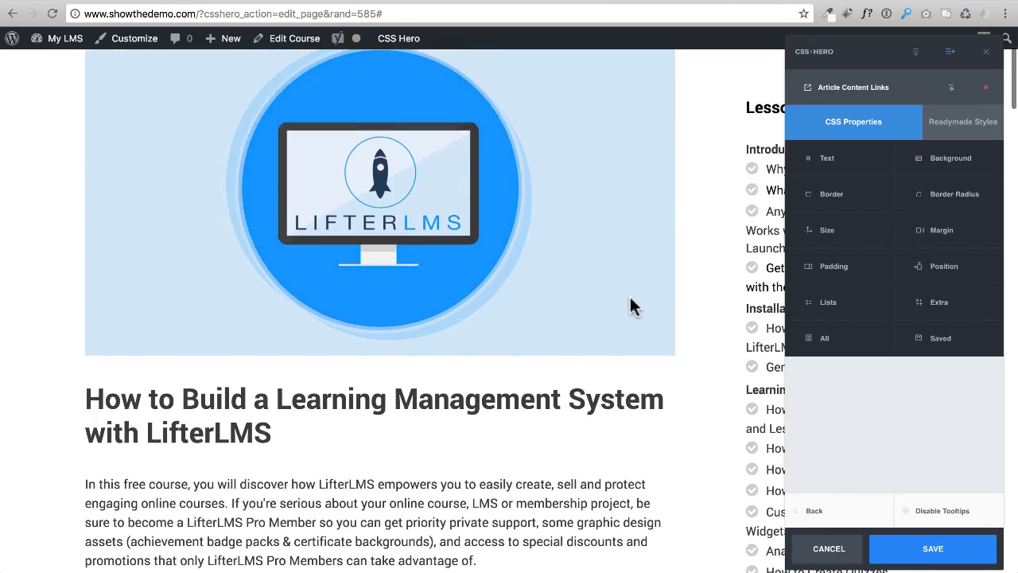
pyautogui.scroll(-3, 630, 297)
pyautogui.scroll(6, 666, 241)
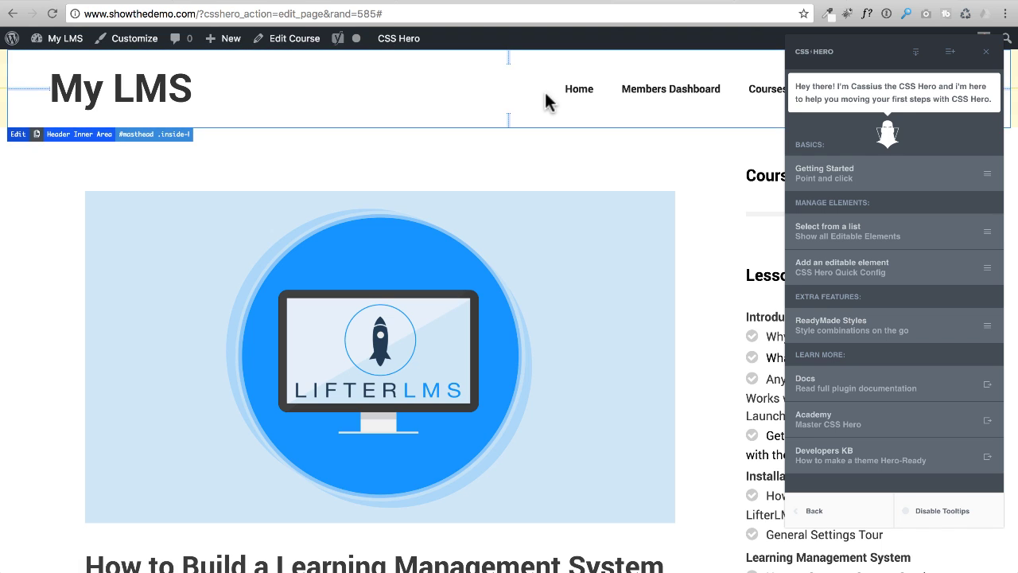
pyautogui.click(586, 104)
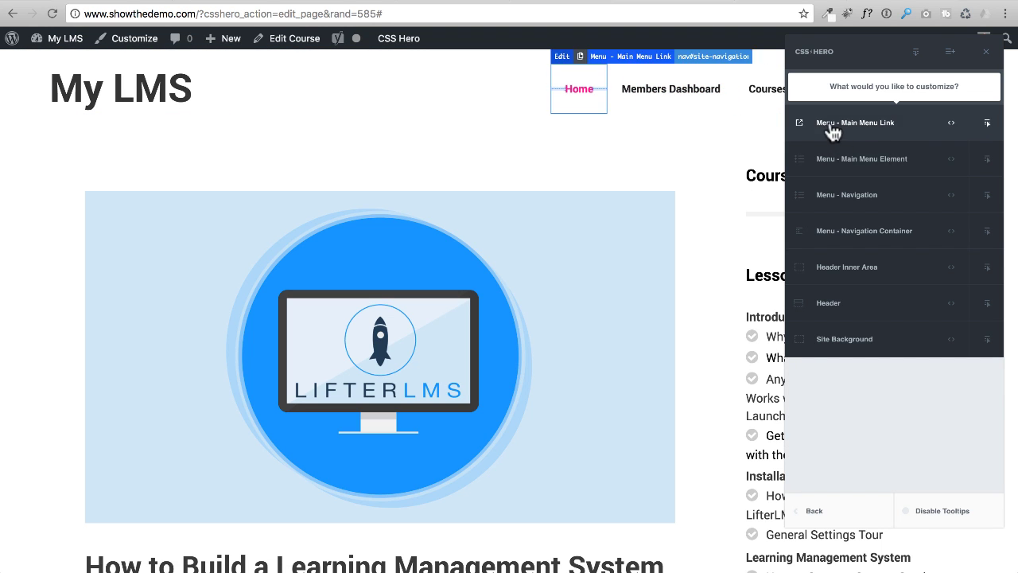
pyautogui.click(862, 162)
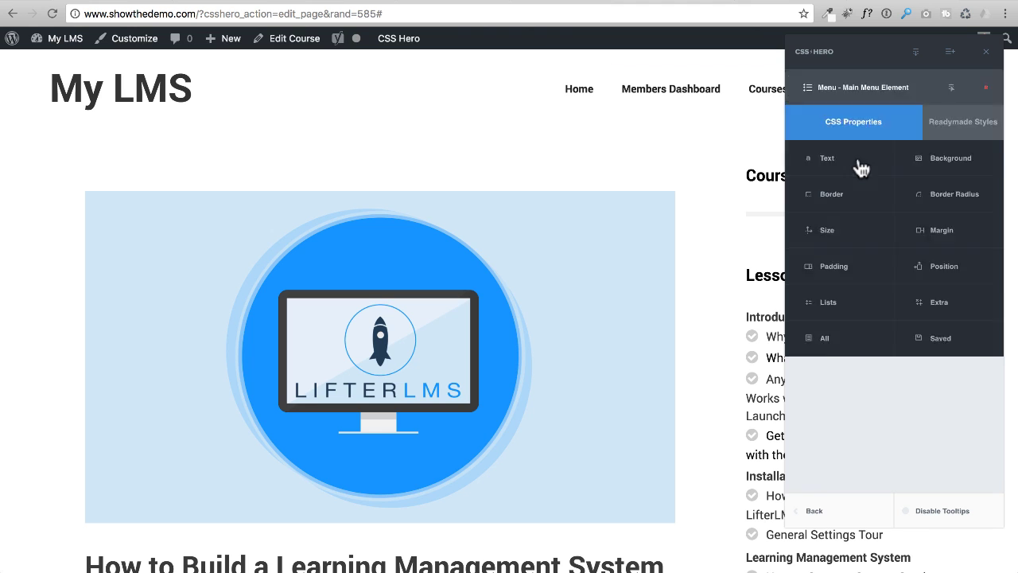
pyautogui.click(831, 159)
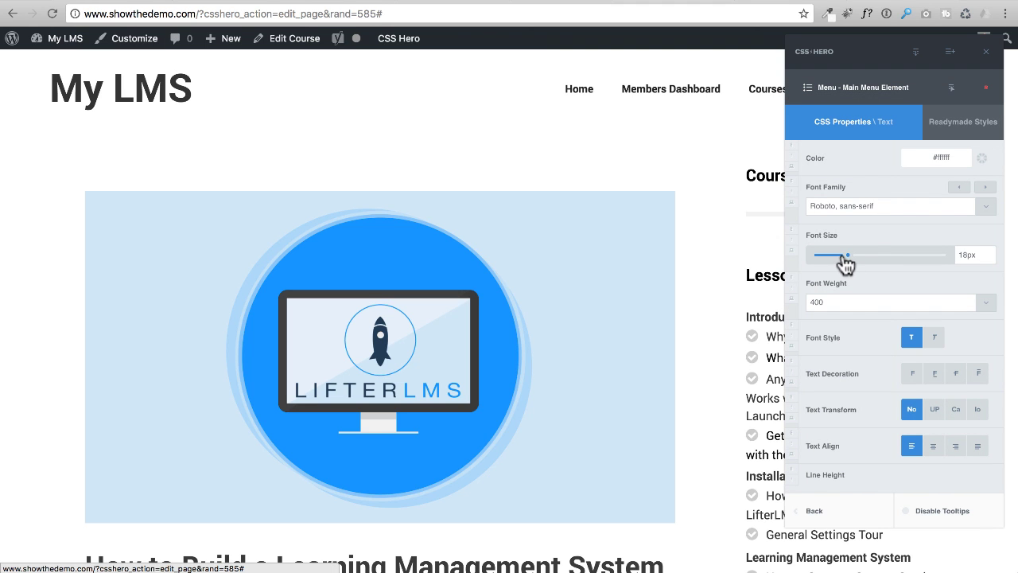
pyautogui.moveTo(842, 254); pyautogui.dragTo(875, 255)
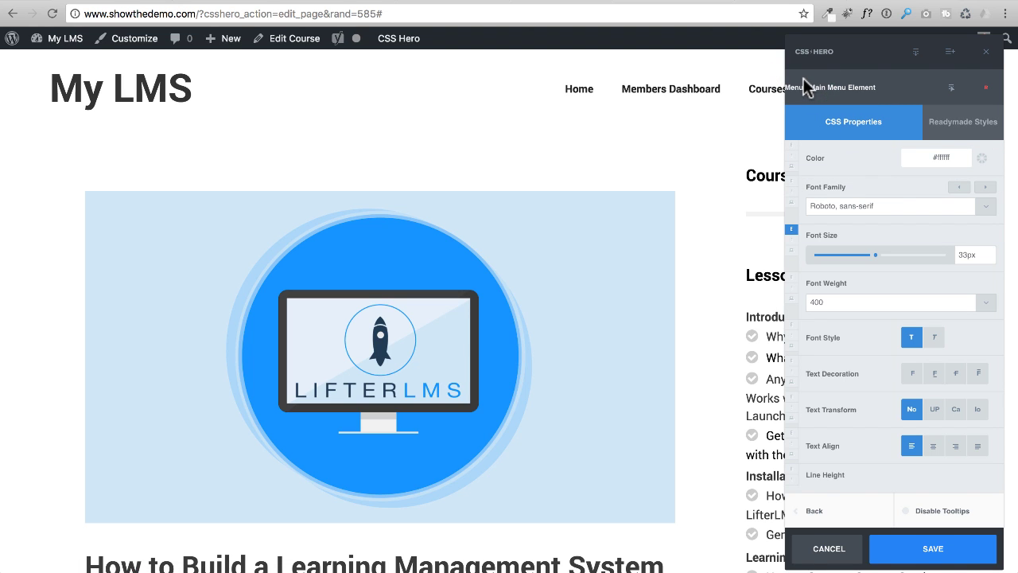
pyautogui.click(984, 54)
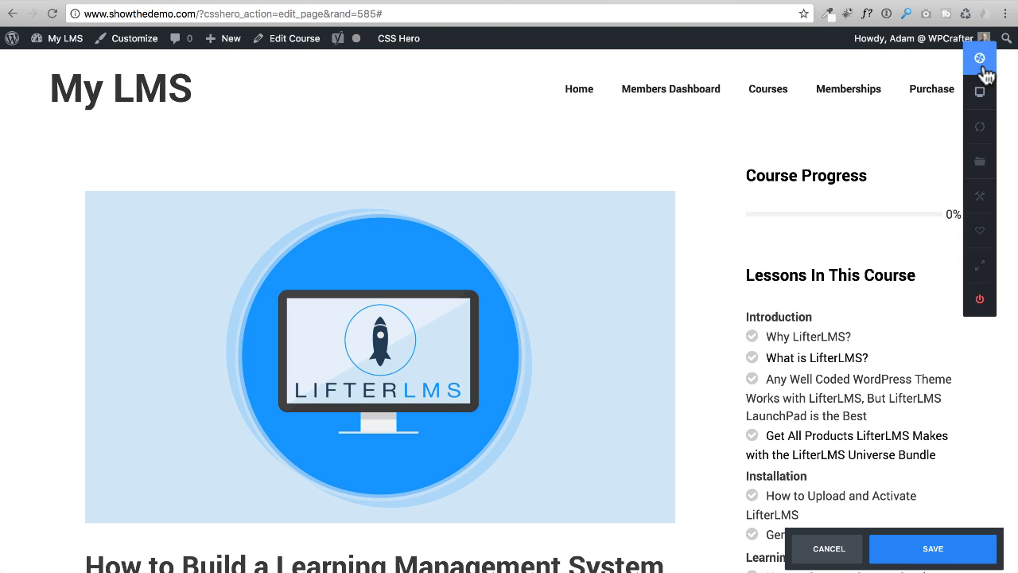
# - Set the header's Main Menu Link text to a 20px font size and the Lucida Grande font family
pyautogui.click(979, 58)
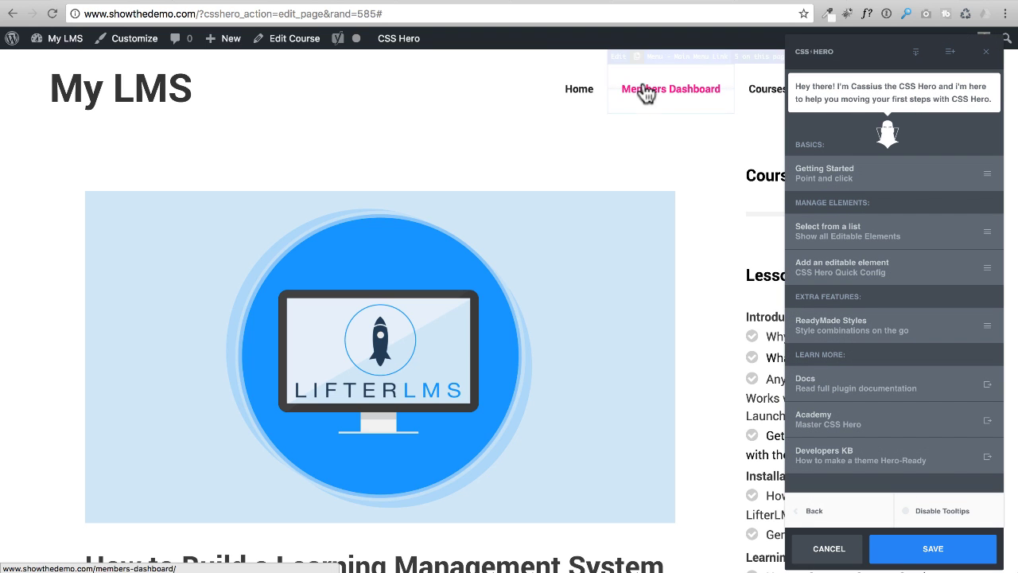
pyautogui.click(592, 105)
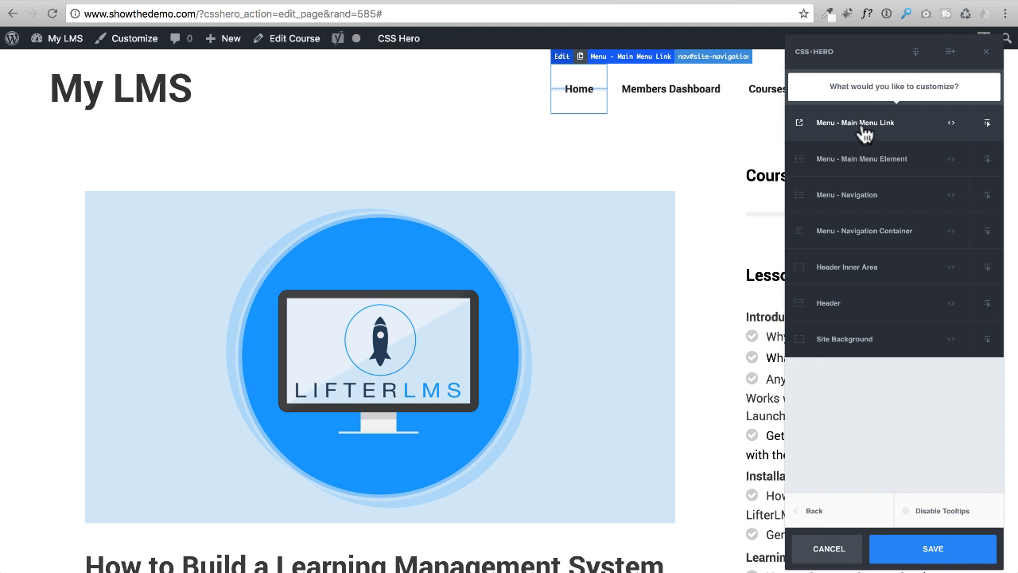
pyautogui.click(864, 133)
pyautogui.click(835, 164)
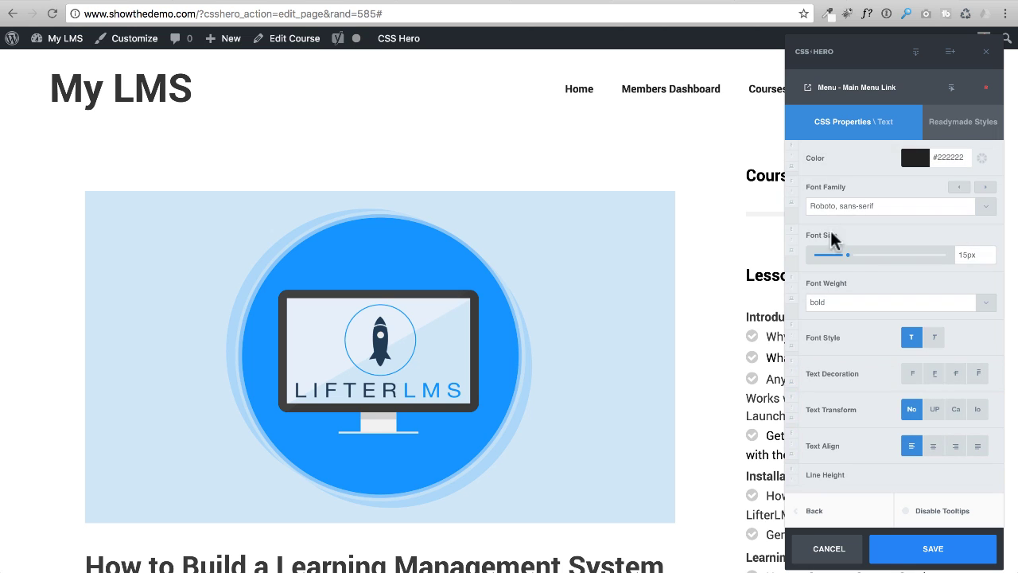
pyautogui.moveTo(848, 256)
pyautogui.mouseDown()
pyautogui.moveTo(893, 257)
pyautogui.moveTo(846, 260)
pyautogui.moveTo(859, 258)
pyautogui.mouseUp()
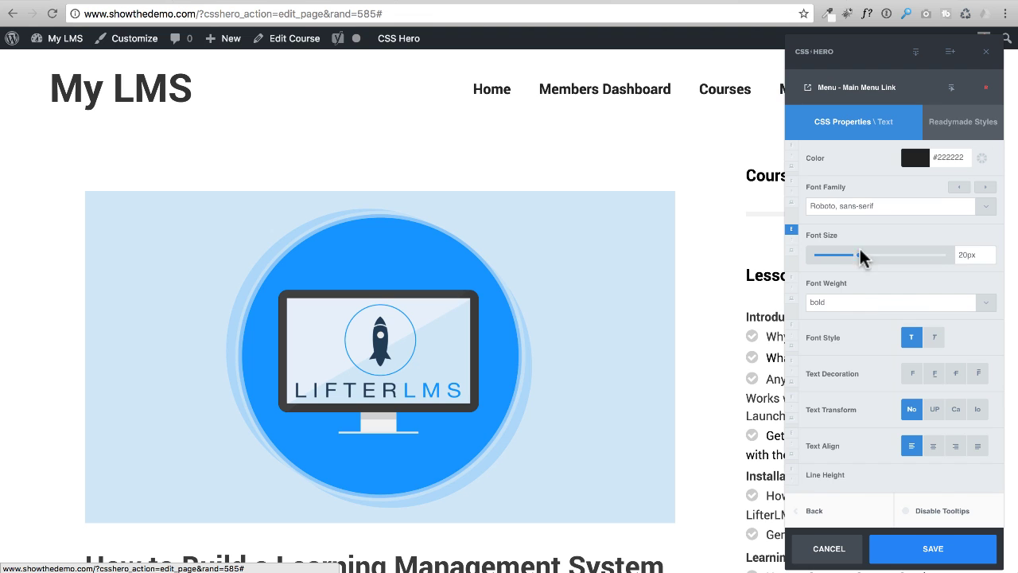
pyautogui.click(985, 207)
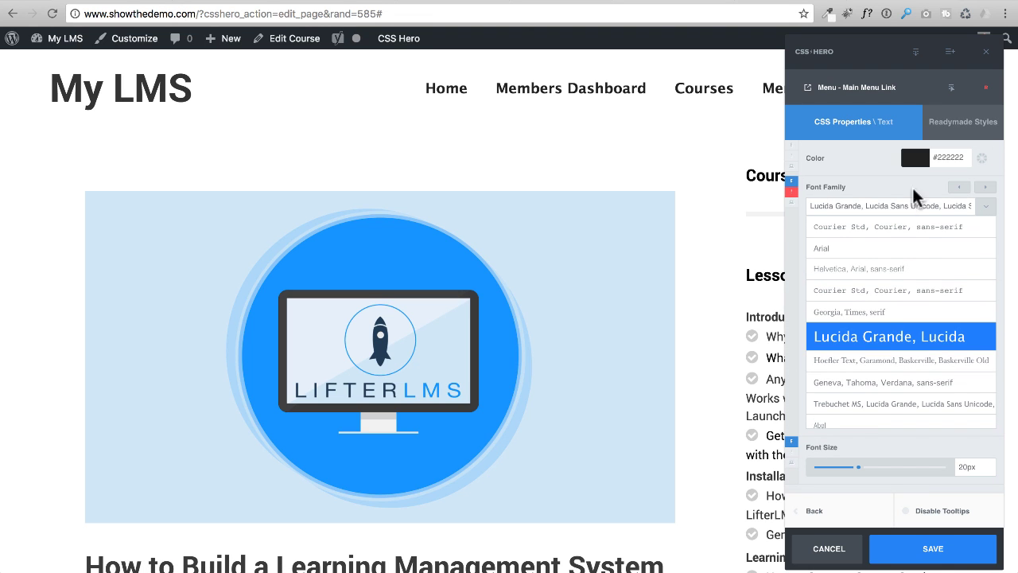
pyautogui.click(983, 206)
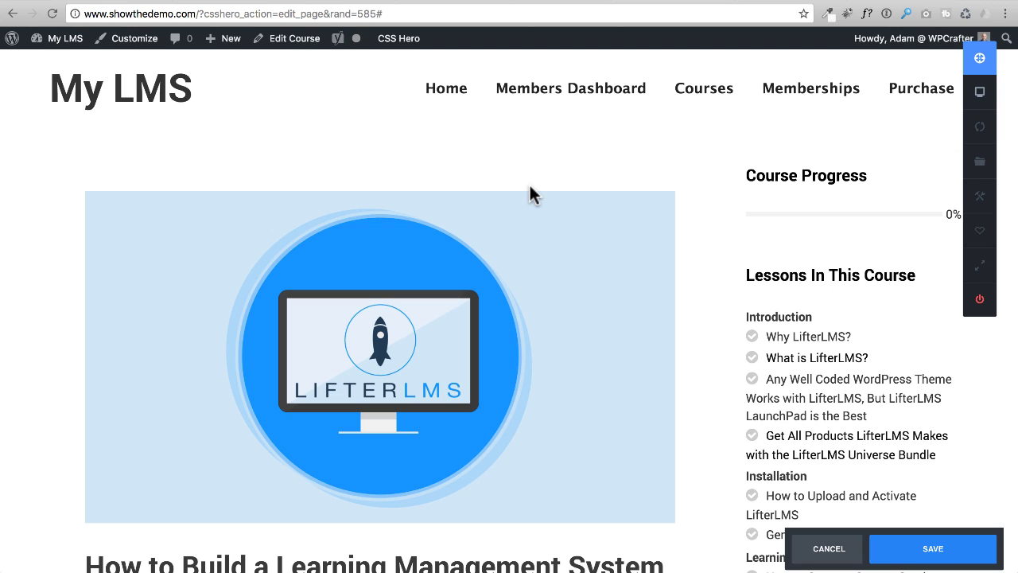